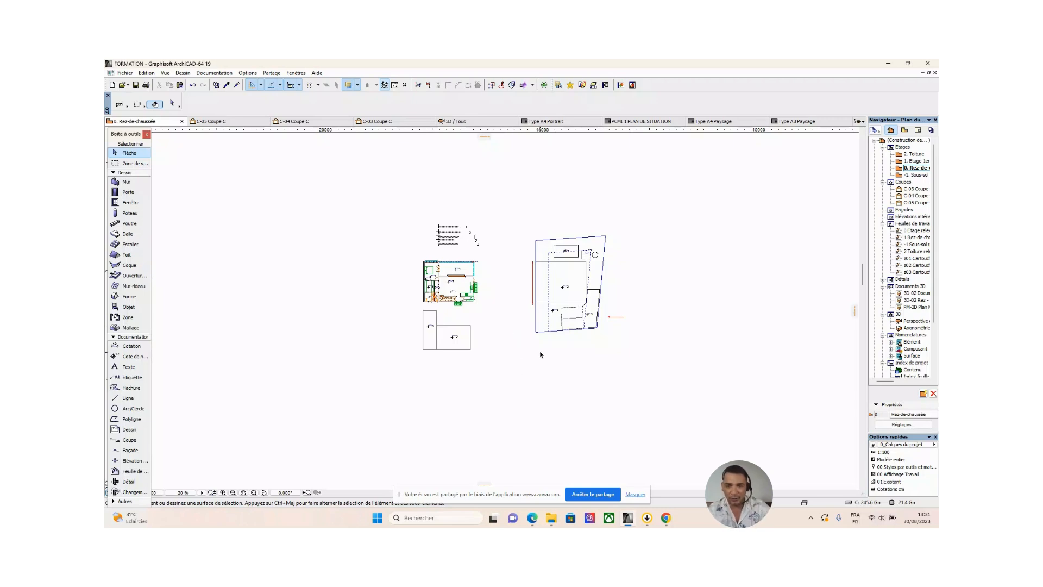
# Examine the separate terrain and house models in the 3D perspective, and return to the ground-floor plan
pyautogui.click(467, 121)
pyautogui.keyDown('shift'); pyautogui.moveTo(591, 295); pyautogui.dragTo(688, 335, button='middle'); pyautogui.keyUp('shift')
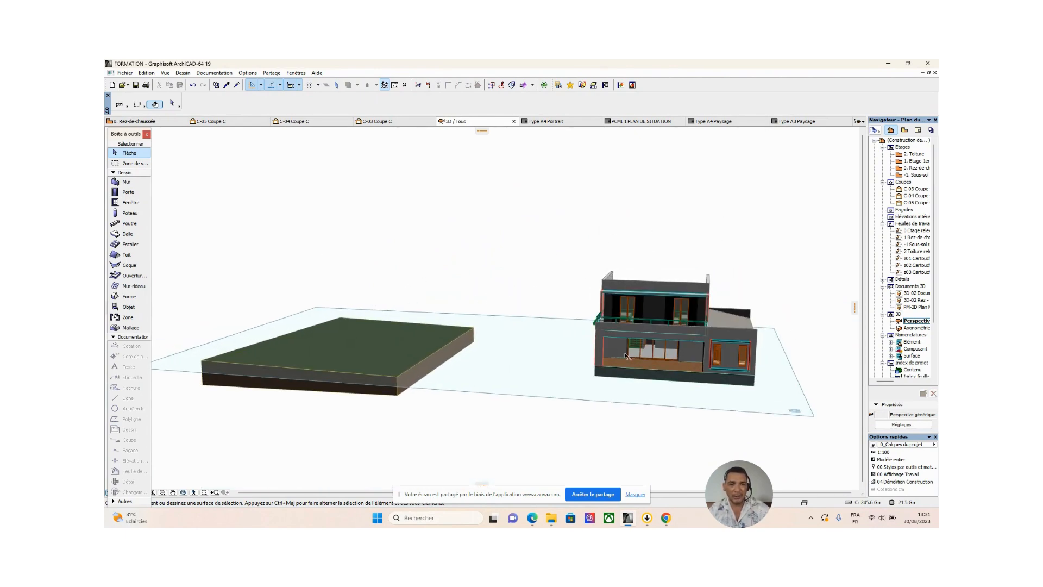
pyautogui.keyDown('shift'); pyautogui.moveTo(627, 355); pyautogui.dragTo(604, 372, button='middle'); pyautogui.keyUp('shift')
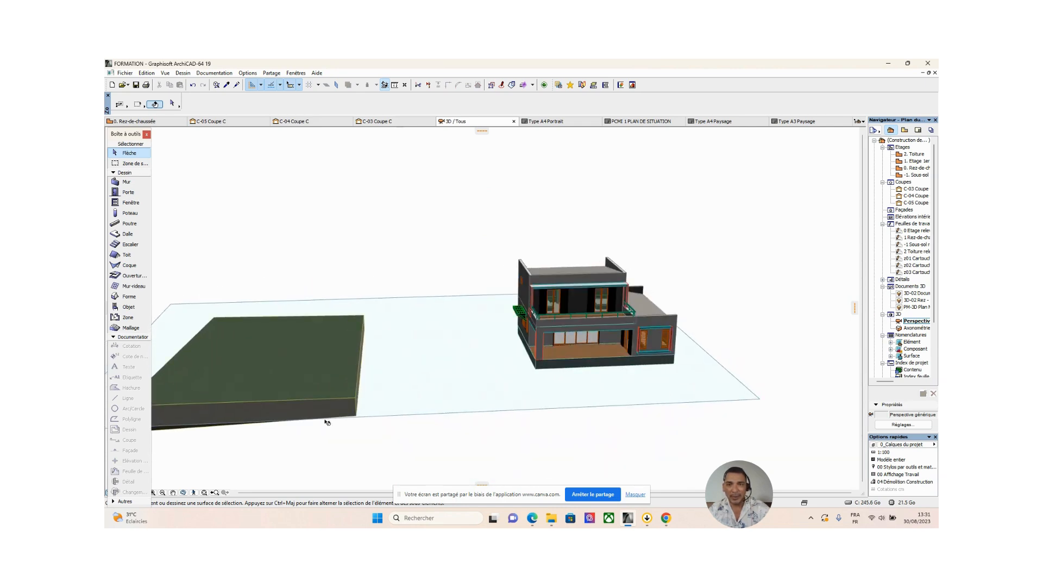
pyautogui.keyDown('shift'); pyautogui.moveTo(334, 417); pyautogui.dragTo(657, 366, button='middle'); pyautogui.keyUp('shift')
pyautogui.scroll(5, 497, 358)
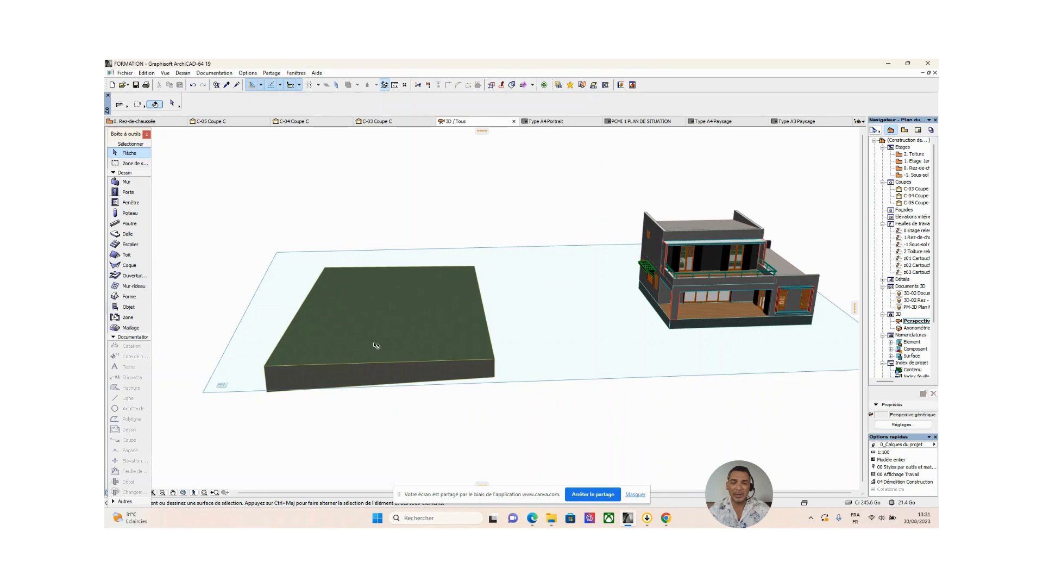
pyautogui.press('F2')
pyautogui.scroll(2, 581, 306)
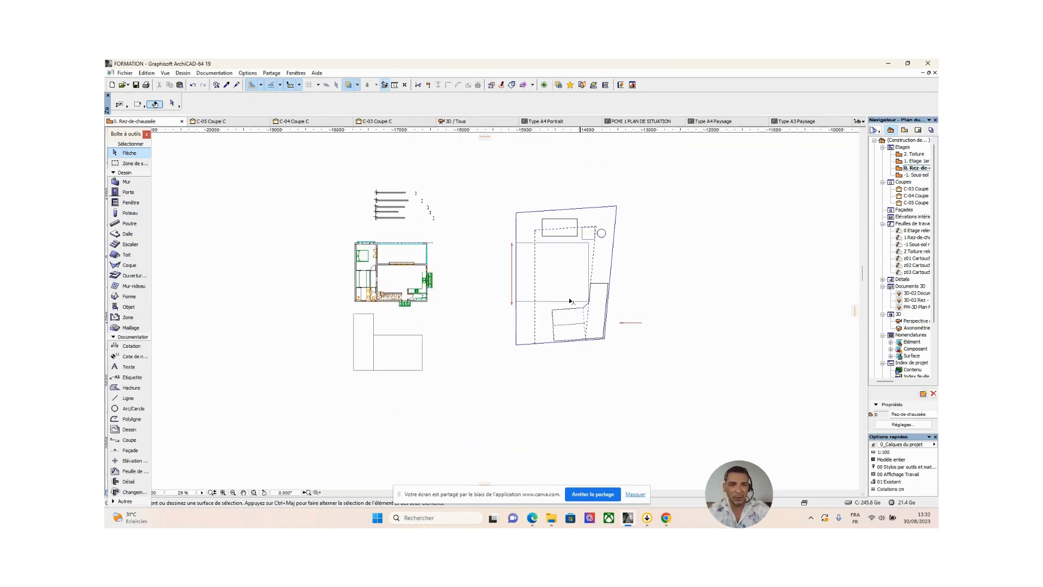
pyautogui.hotkey('ctrl', 'a')
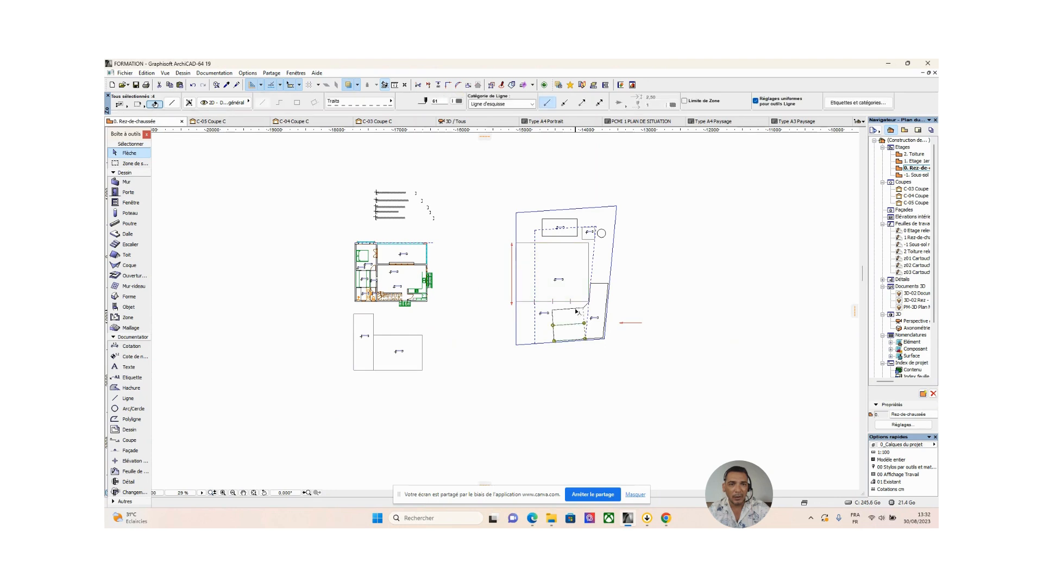
pyautogui.click(601, 286)
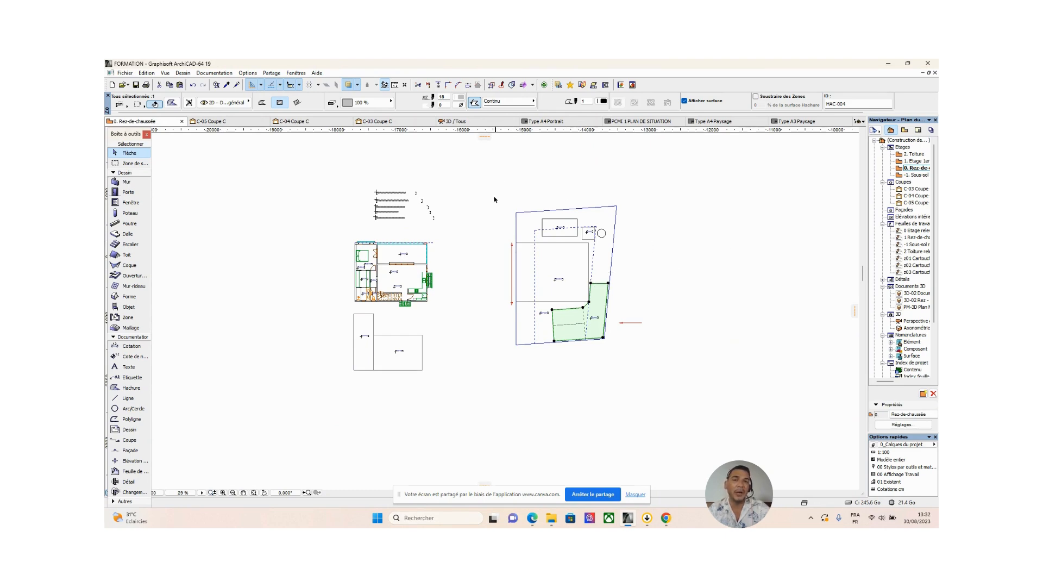
pyautogui.click(549, 272)
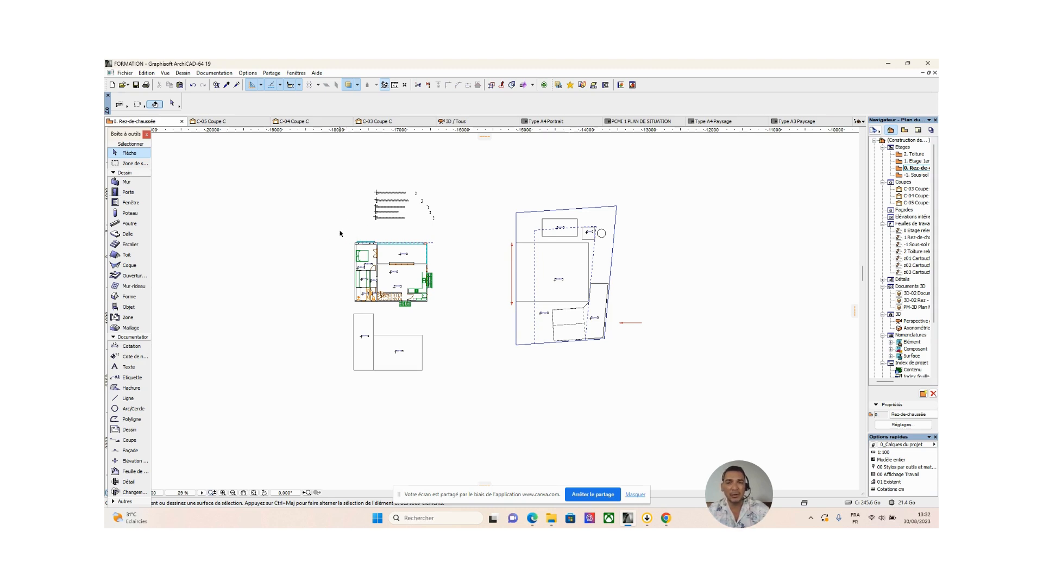
pyautogui.moveTo(340, 233); pyautogui.dragTo(448, 310)
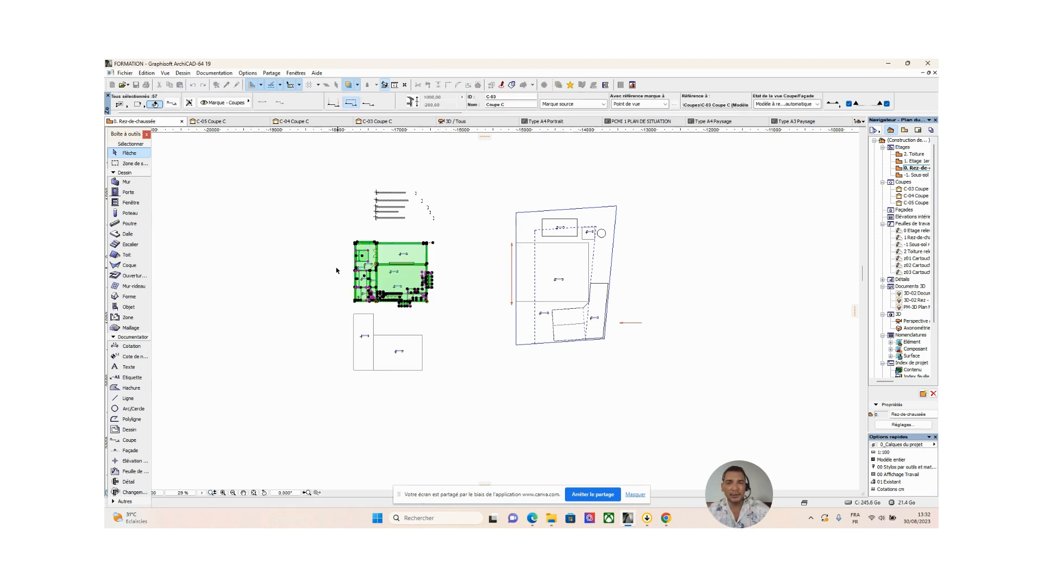
pyautogui.click(342, 238)
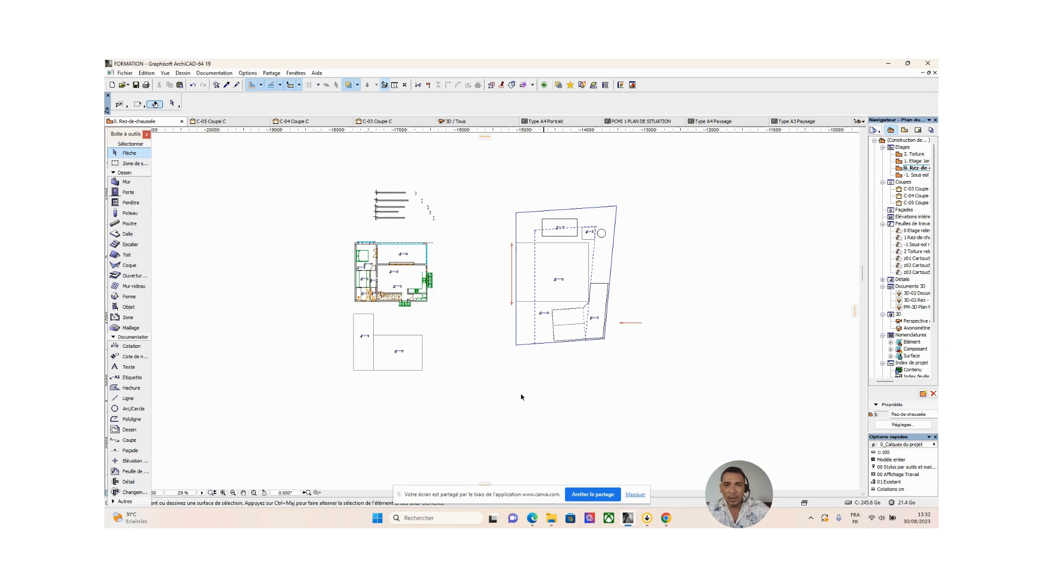
# Move the two adjoining rectangular hatches from below the house plan to the empty area well to its lower left
pyautogui.moveTo(438, 383); pyautogui.dragTo(345, 327)
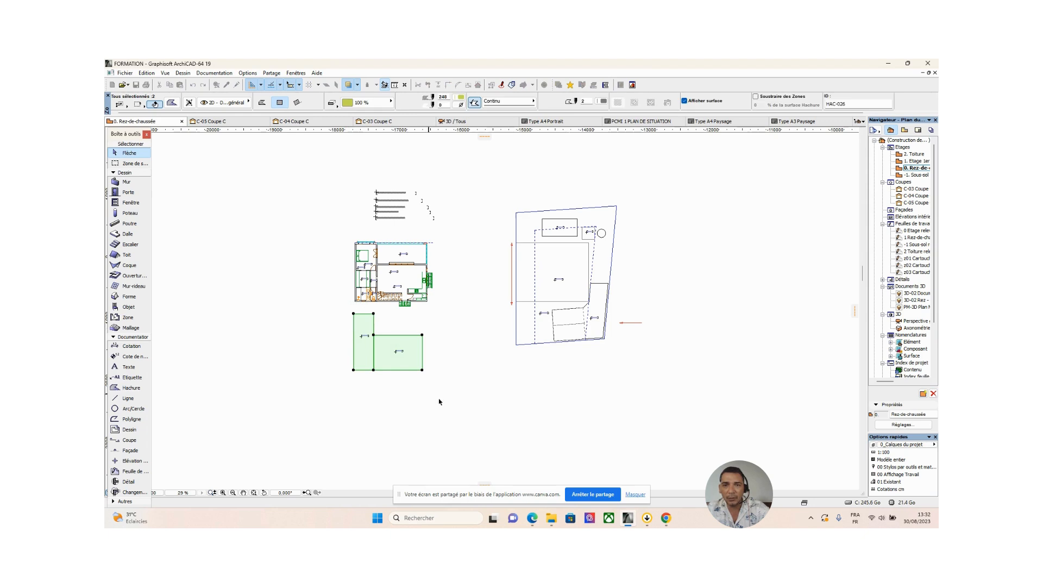
pyautogui.click(373, 335)
pyautogui.scroll(-3, 374, 335)
pyautogui.moveTo(373, 335); pyautogui.dragTo(472, 325, button='middle')
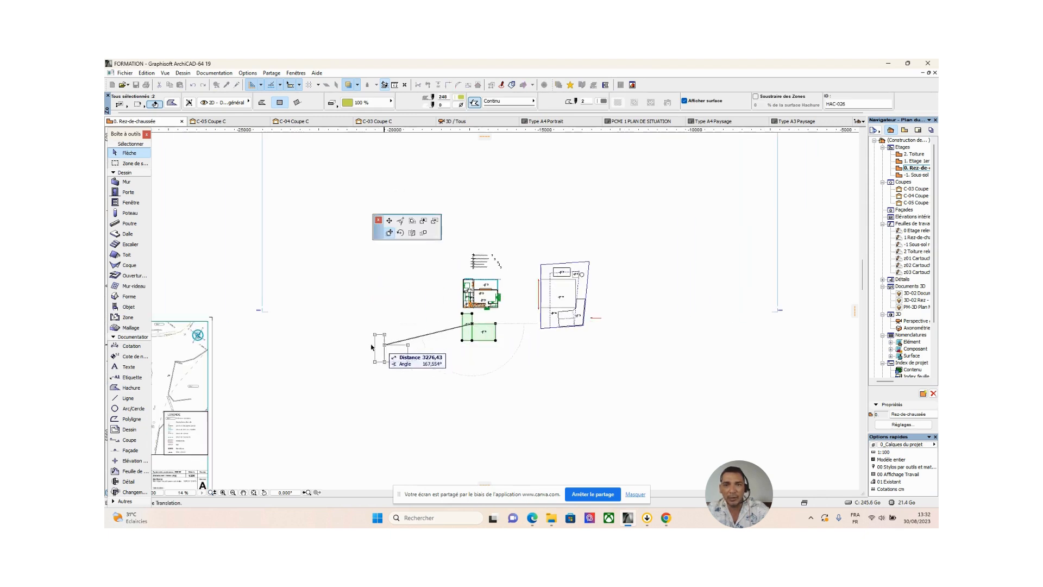
pyautogui.click(321, 353)
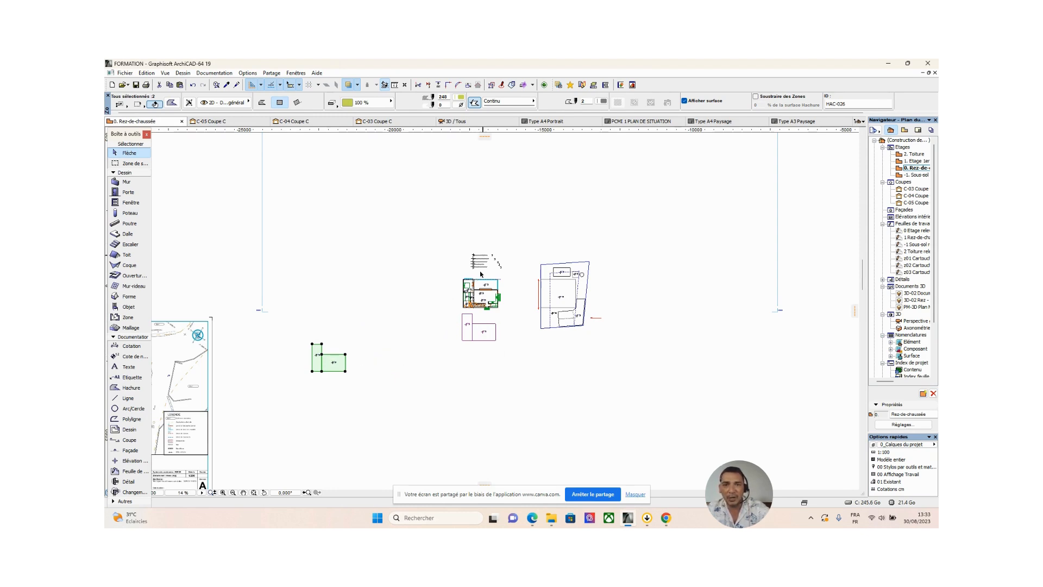
pyautogui.click(459, 244)
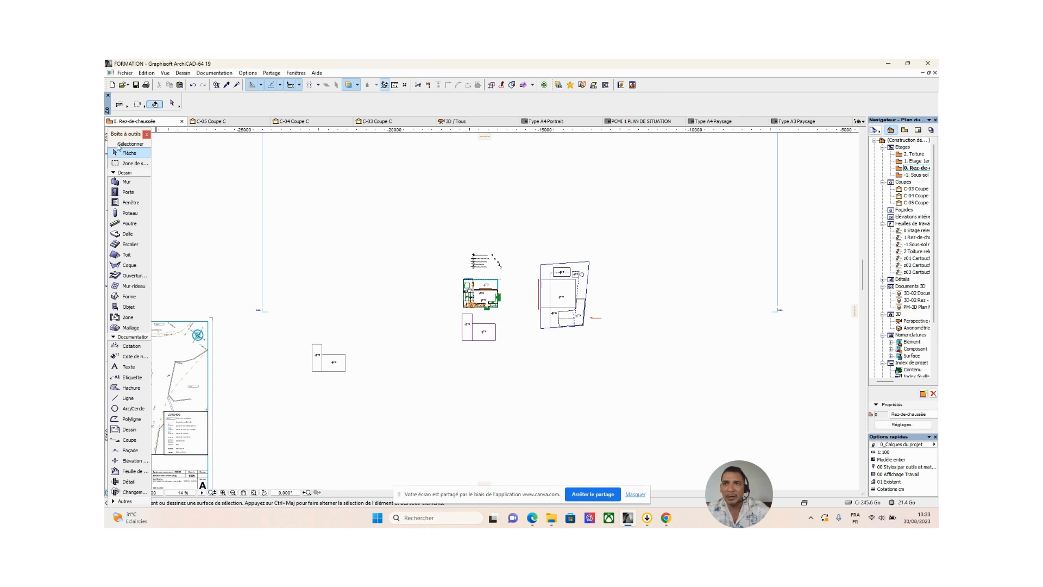
# Move the group of lines and text labels from above the house plan to the empty area on its left
pyautogui.scroll(2, 466, 256)
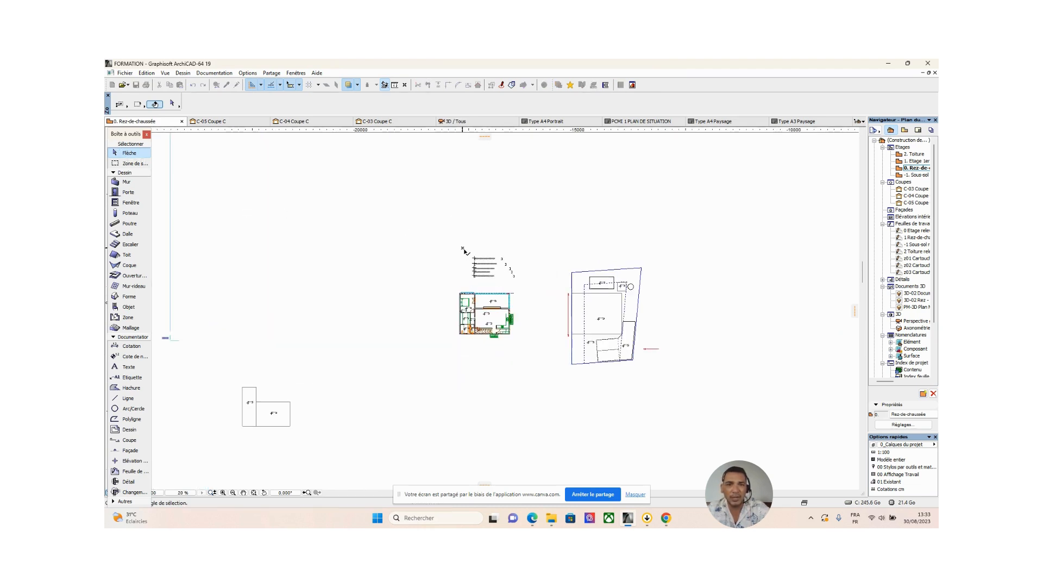
pyautogui.moveTo(462, 248); pyautogui.dragTo(528, 283)
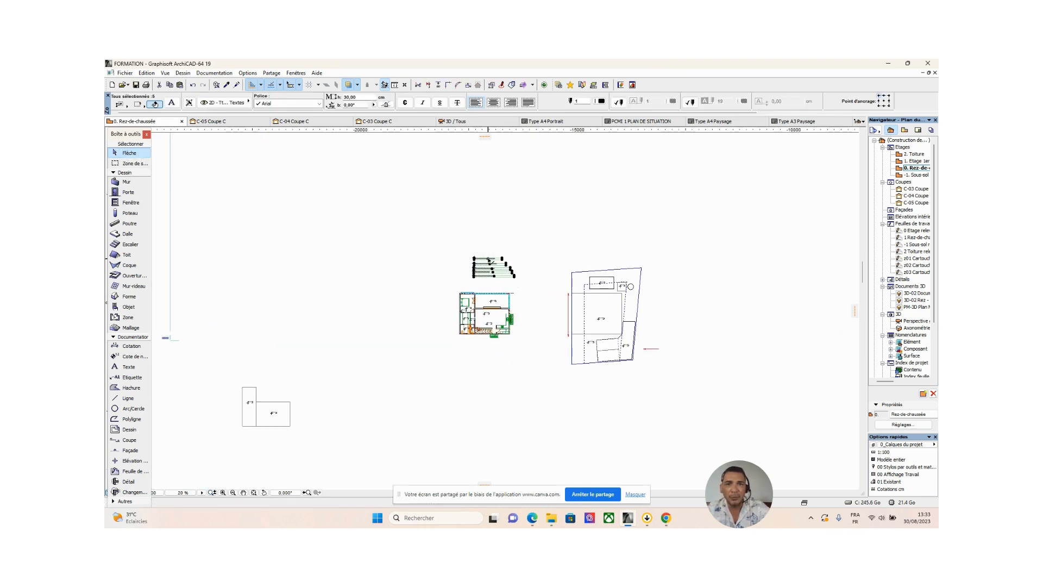
pyautogui.click(490, 260)
pyautogui.click(260, 262)
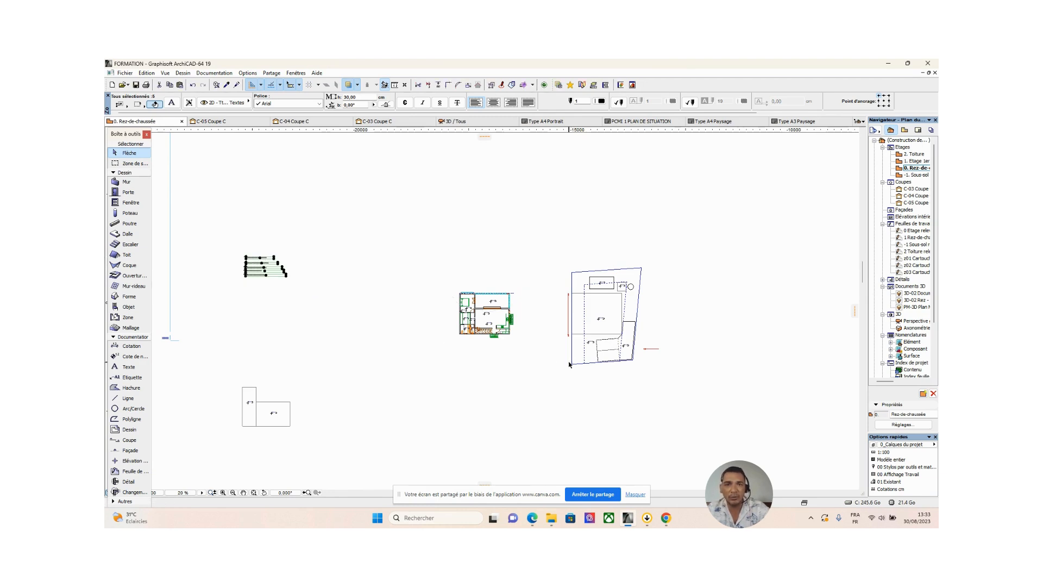
pyautogui.moveTo(606, 398); pyautogui.dragTo(535, 389, button='middle')
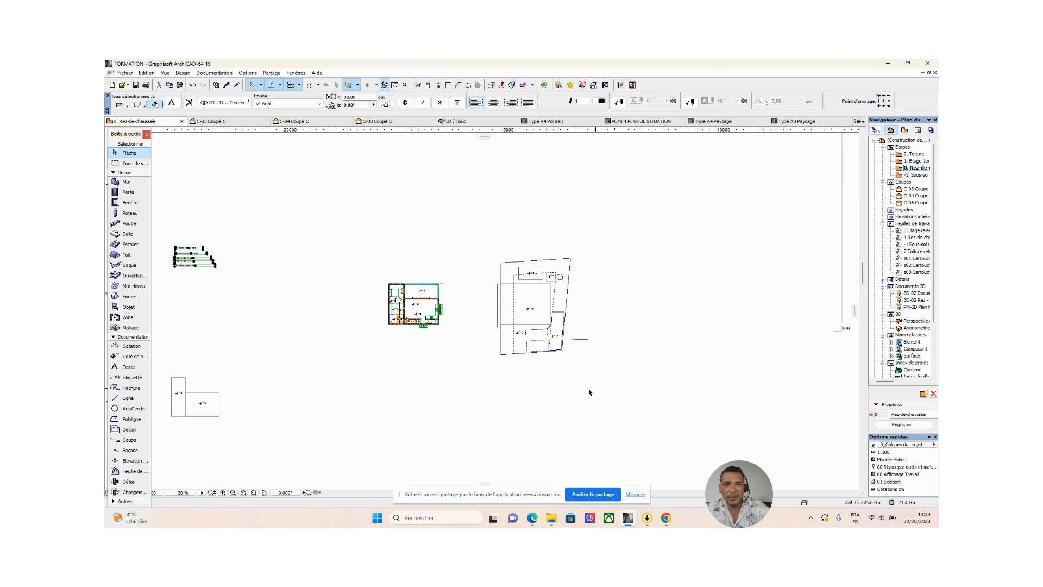
pyautogui.click(558, 393)
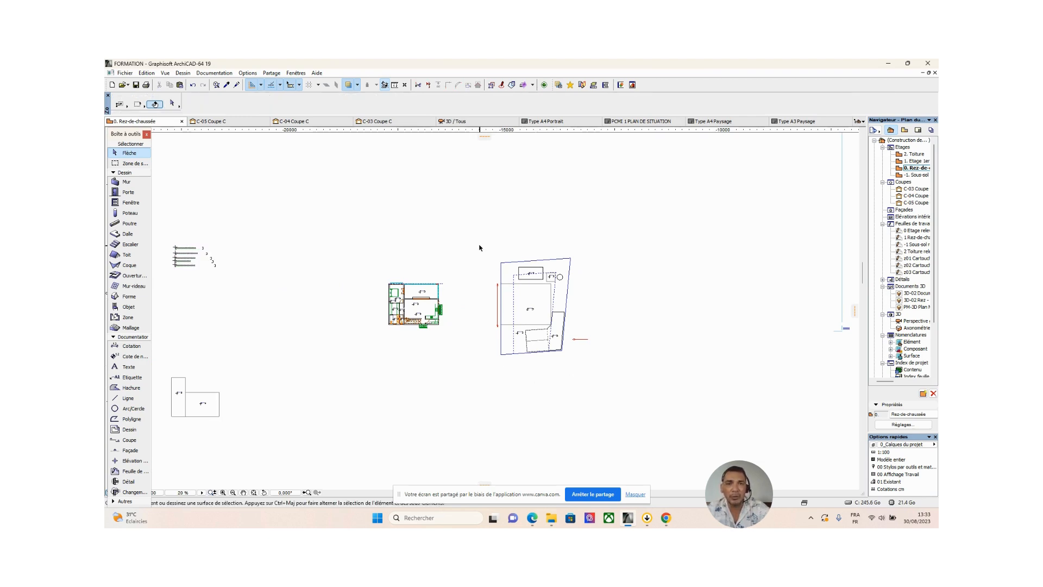
# Move the whole site plan with its terrain so the building footprint's upper-left corner snaps onto the house's upper-left exterior wall corner
pyautogui.moveTo(474, 240); pyautogui.dragTo(610, 363)
pyautogui.scroll(5, 503, 291)
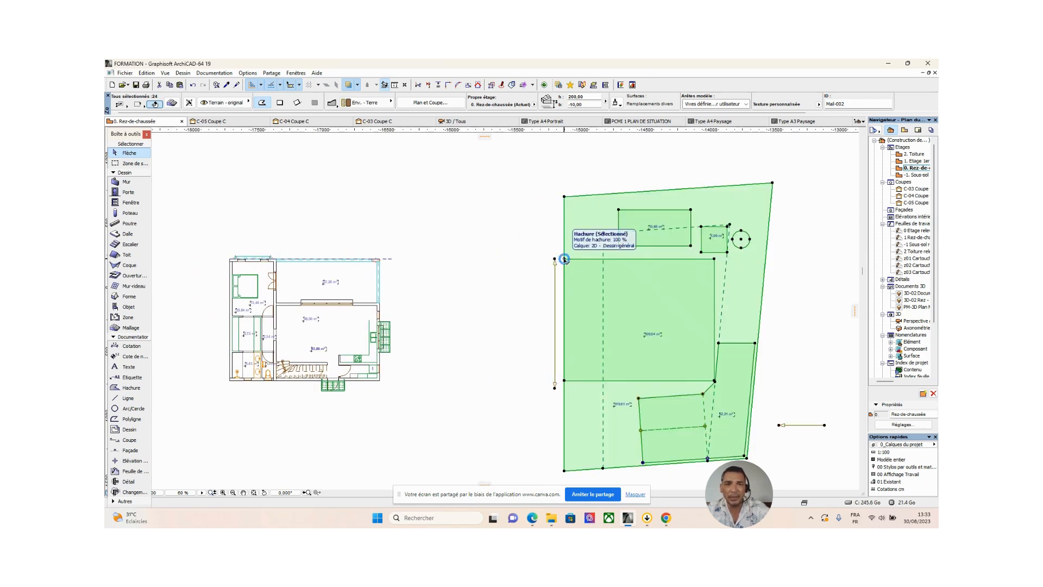
pyautogui.hotkey('ctrl', 'd')
pyautogui.click(564, 259)
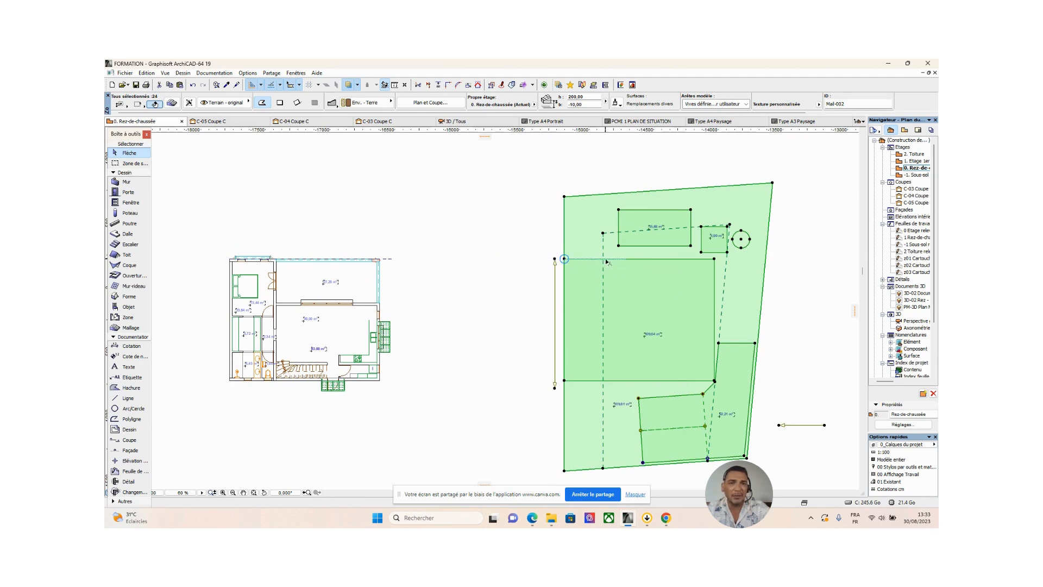
pyautogui.click(564, 259)
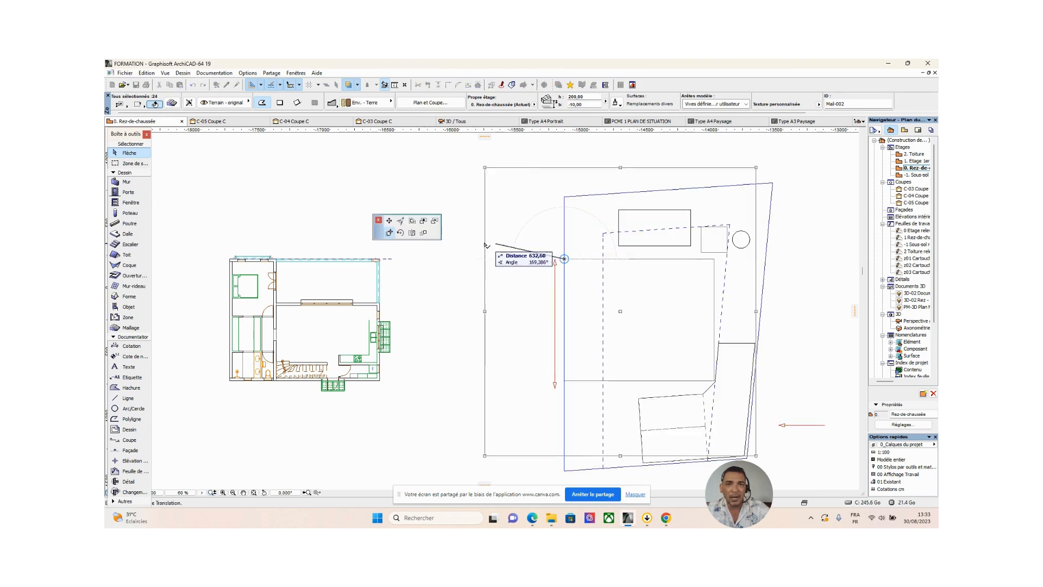
pyautogui.click(389, 234)
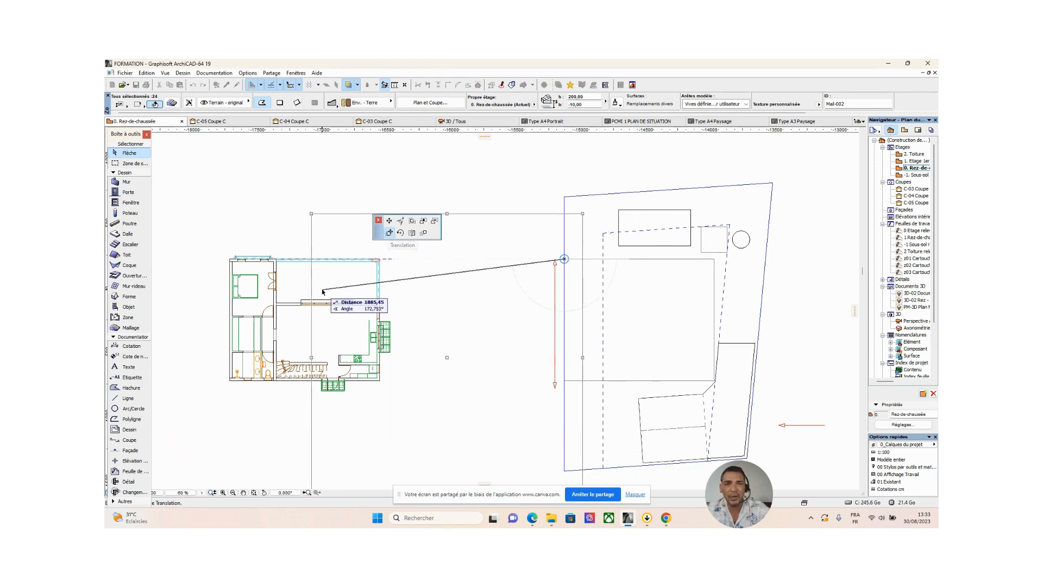
pyautogui.click(562, 261)
pyautogui.scroll(-2, 444, 289)
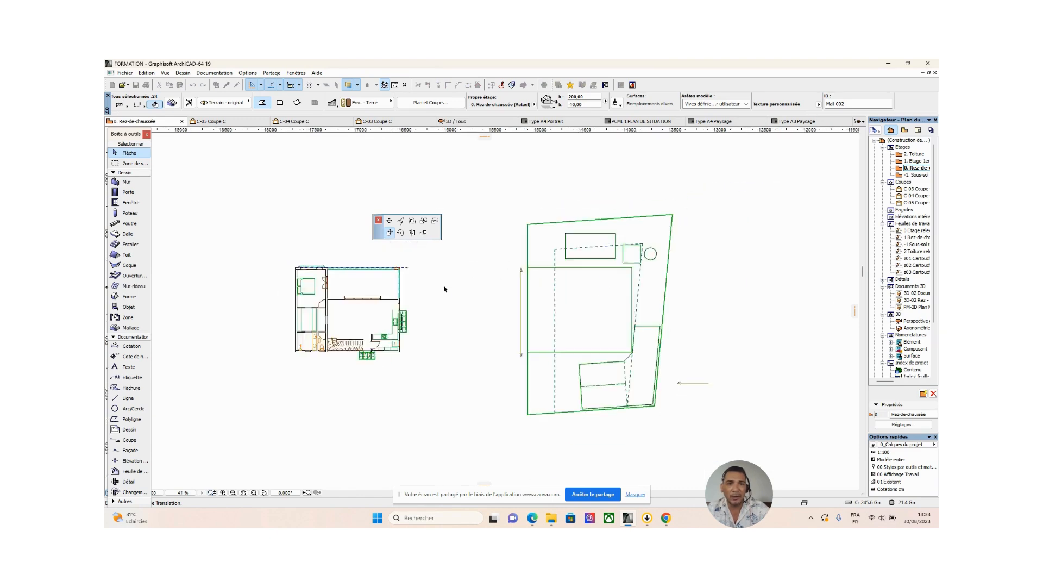
pyautogui.moveTo(445, 289); pyautogui.dragTo(601, 278, button='middle')
pyautogui.click(659, 266)
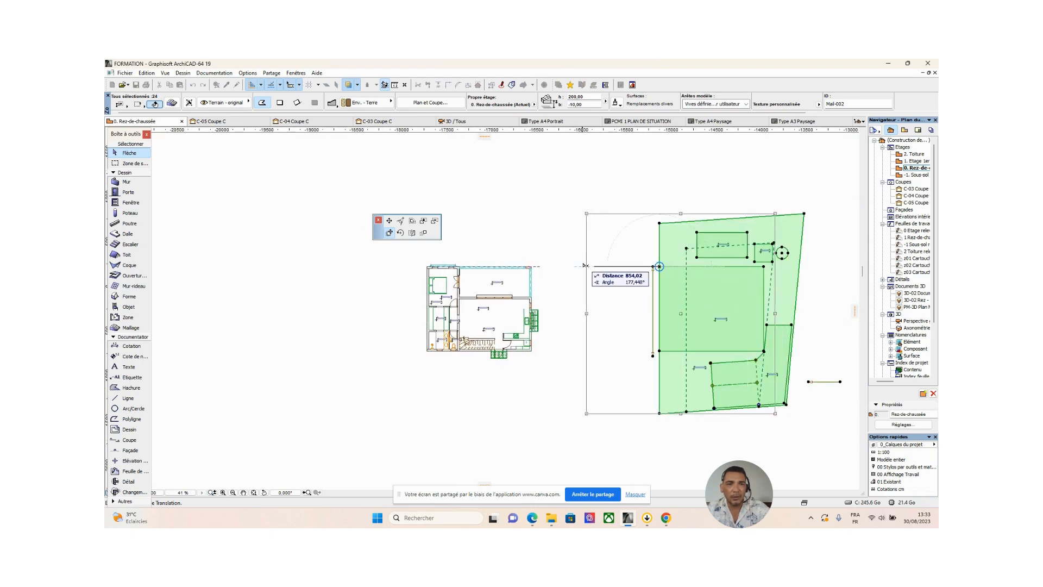
pyautogui.scroll(4, 428, 268)
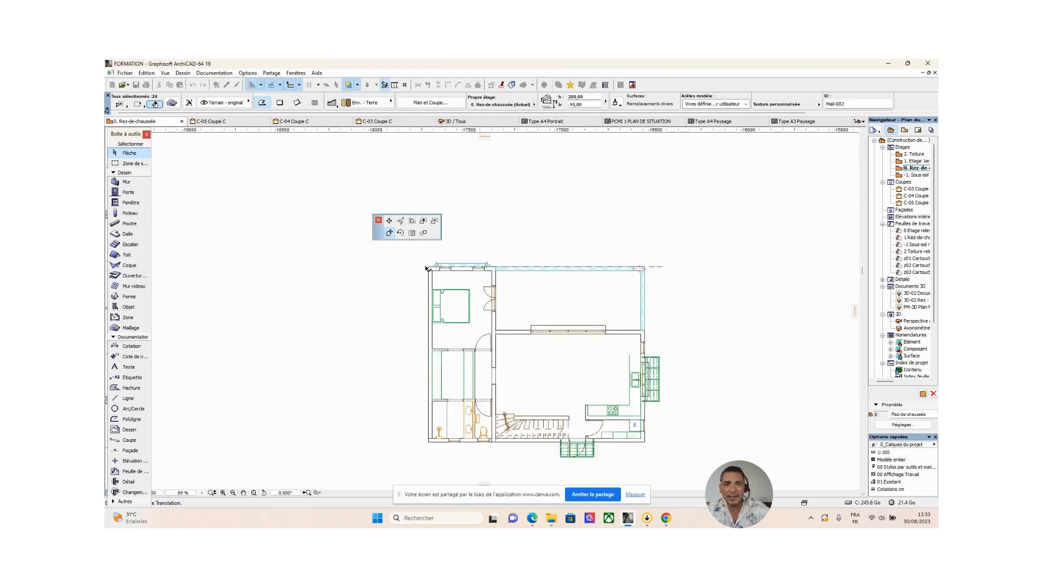
pyautogui.scroll(4, 428, 268)
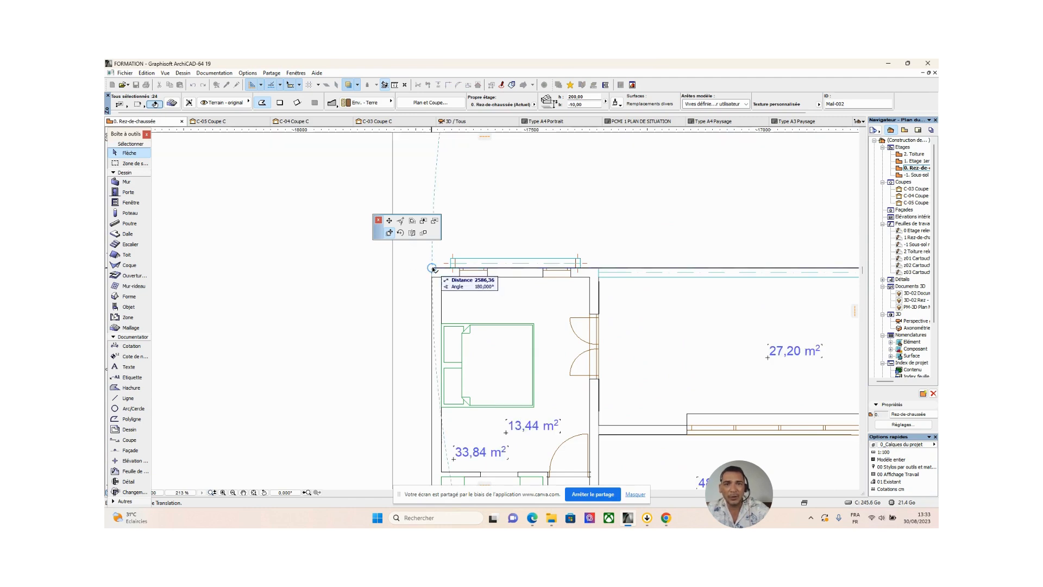
pyautogui.scroll(-6, 432, 269)
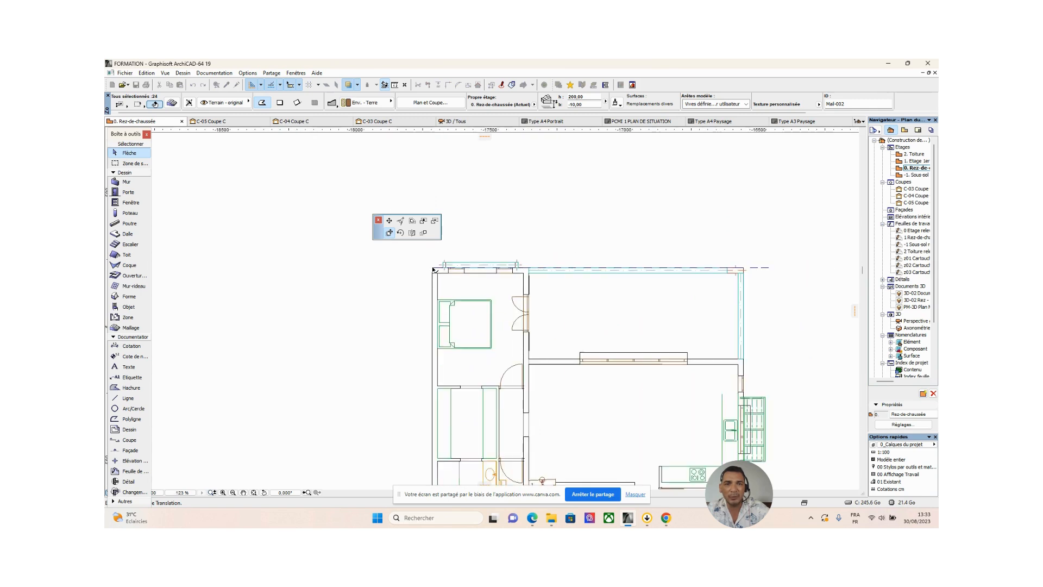
pyautogui.click(711, 268)
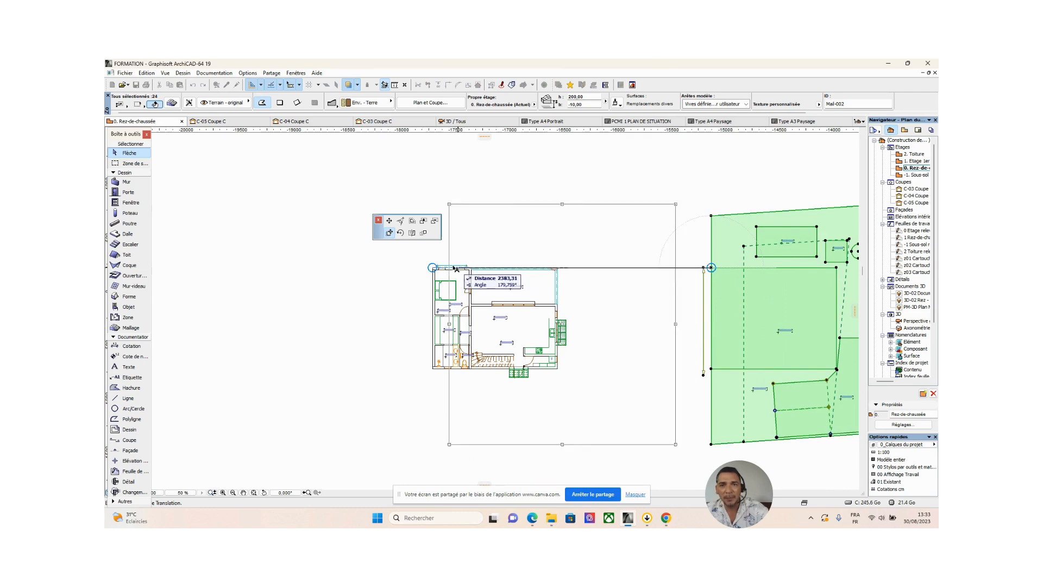
pyautogui.scroll(4, 435, 269)
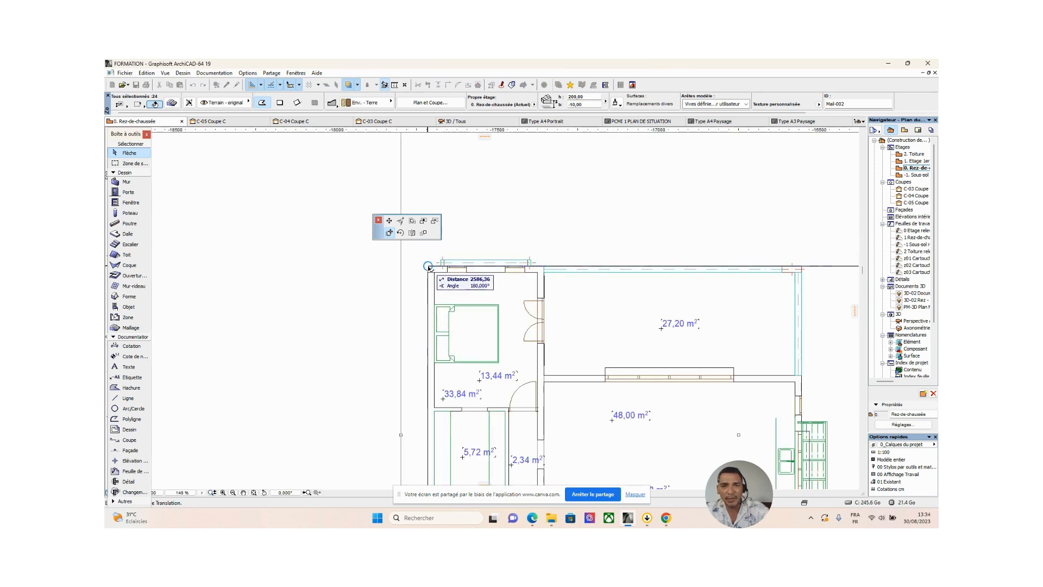
pyautogui.click(429, 267)
pyautogui.scroll(-5, 485, 292)
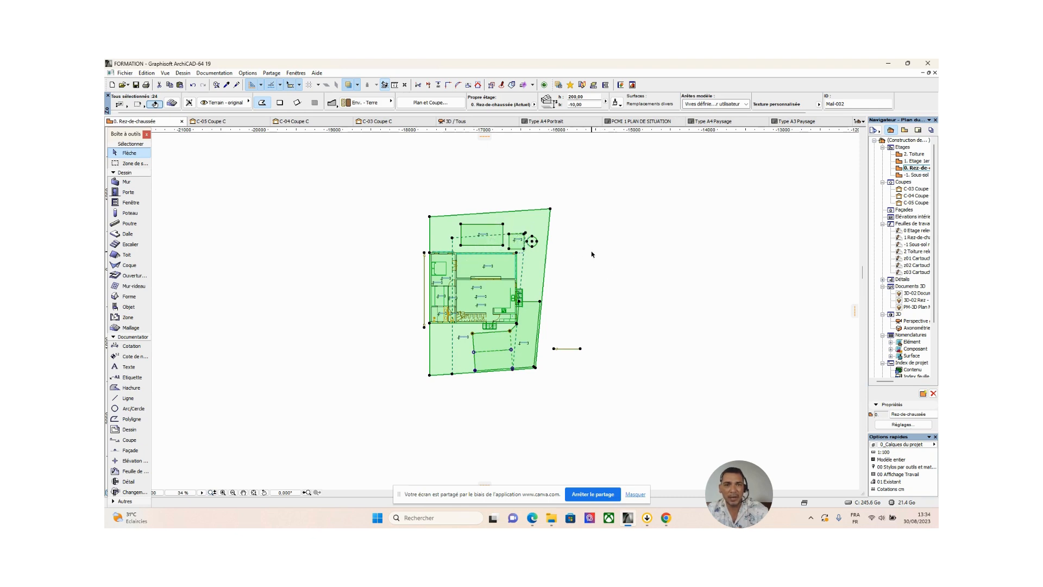
pyautogui.press('Escape')
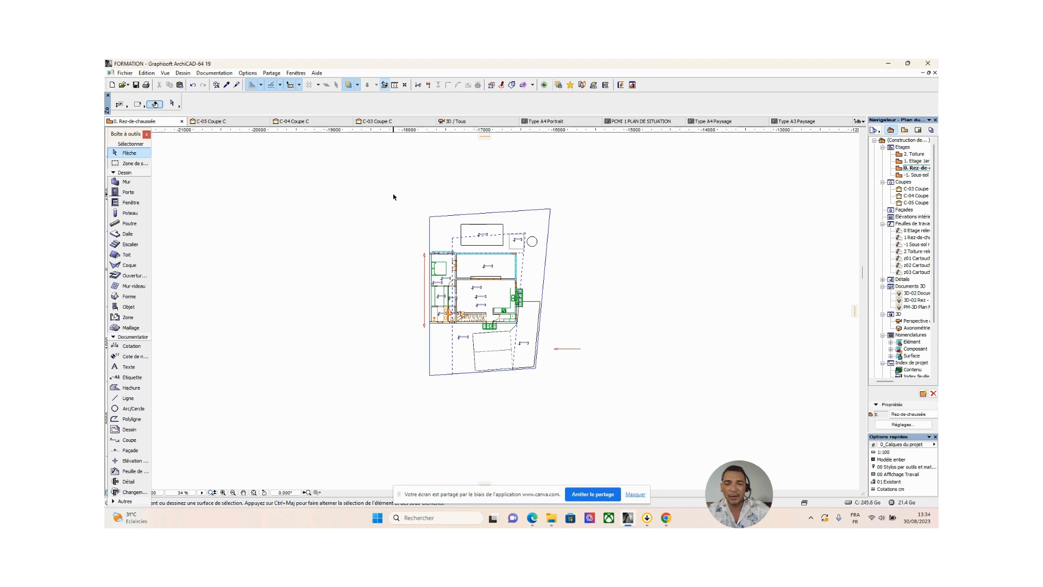
# Examine how the house sits on the terrain in 3D from the entrance side and from above, and return to the ground-floor plan
pyautogui.press('F3')
pyautogui.keyDown('shift'); pyautogui.moveTo(647, 326); pyautogui.dragTo(699, 311, button='middle'); pyautogui.keyUp('shift')
pyautogui.scroll(3, 437, 314)
pyautogui.scroll(3, 694, 298)
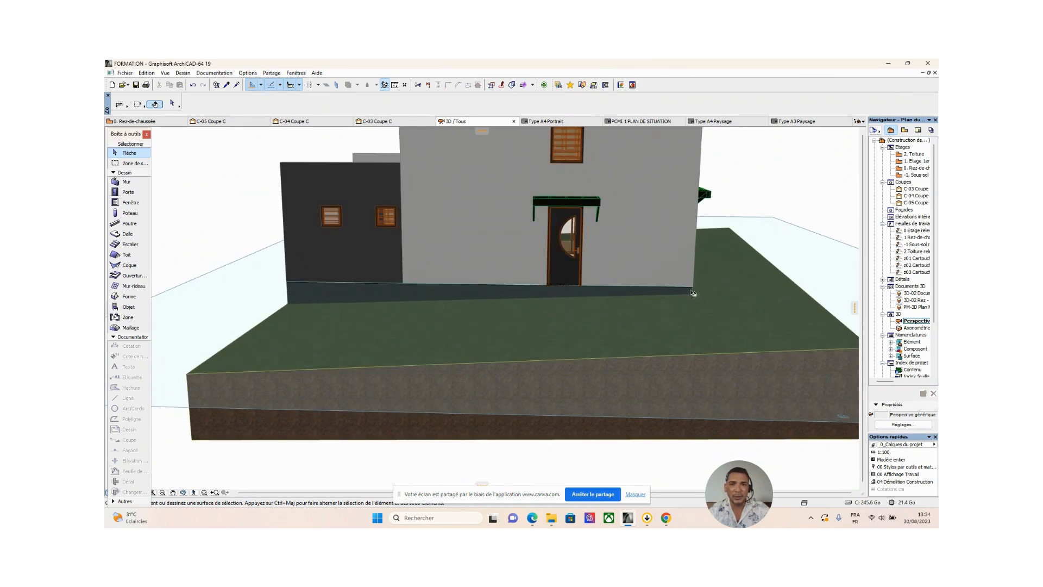
pyautogui.scroll(-4, 666, 330)
pyautogui.moveTo(637, 333); pyautogui.dragTo(451, 321)
pyautogui.scroll(2, 440, 319)
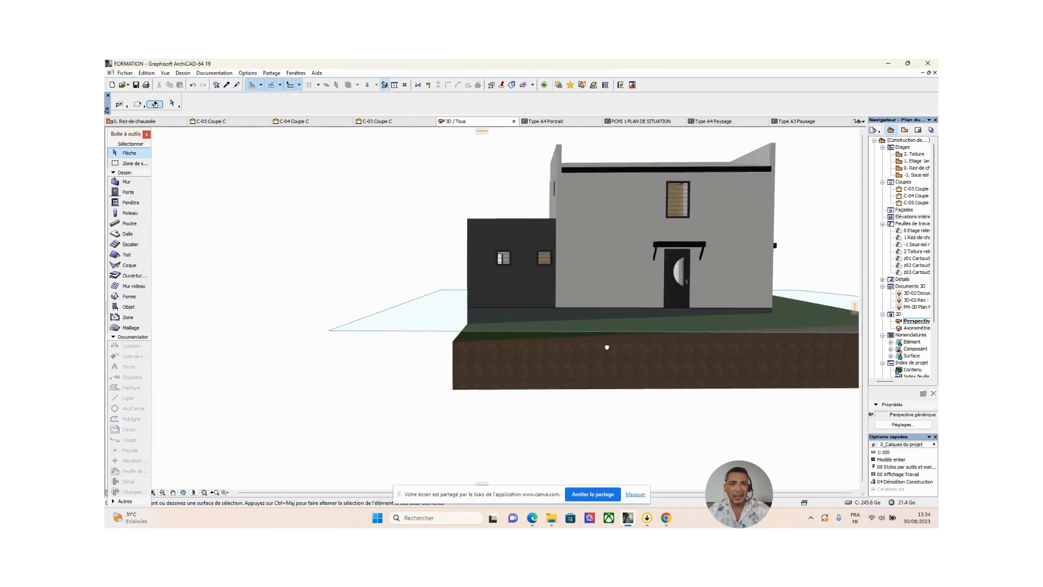
pyautogui.moveTo(605, 349); pyautogui.dragTo(536, 344)
pyautogui.moveTo(600, 377); pyautogui.dragTo(570, 431)
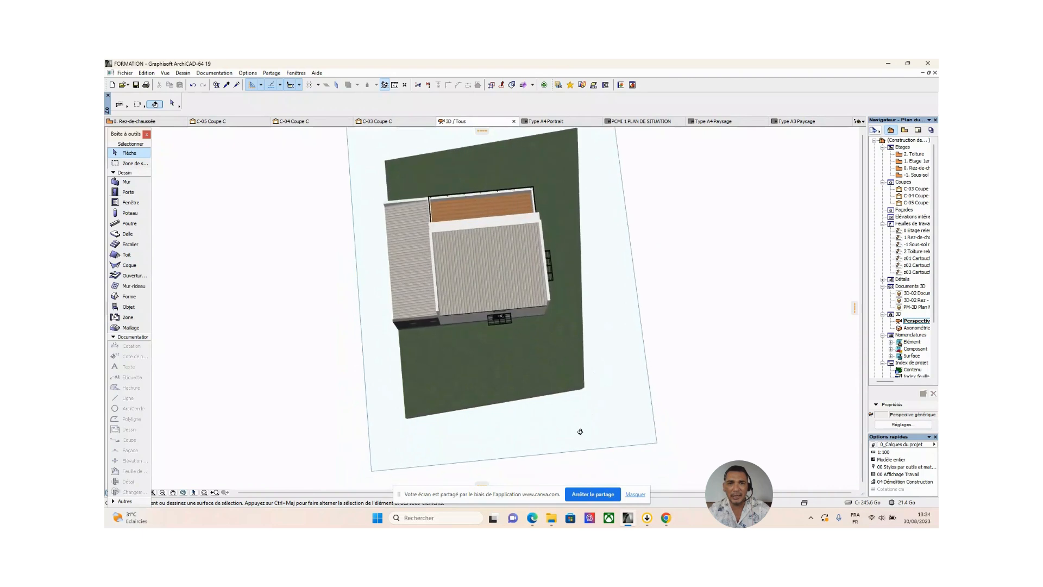
pyautogui.press('F2')
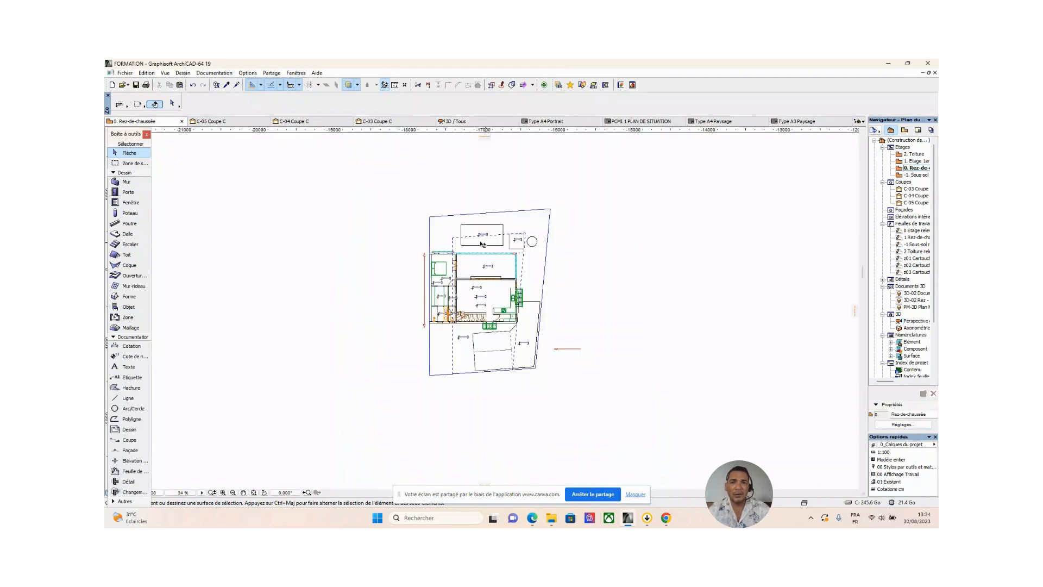
# Measure the width and length of the pool rectangle behind the house on the ground-floor plan
pyautogui.scroll(2, 459, 247)
pyautogui.click(465, 244)
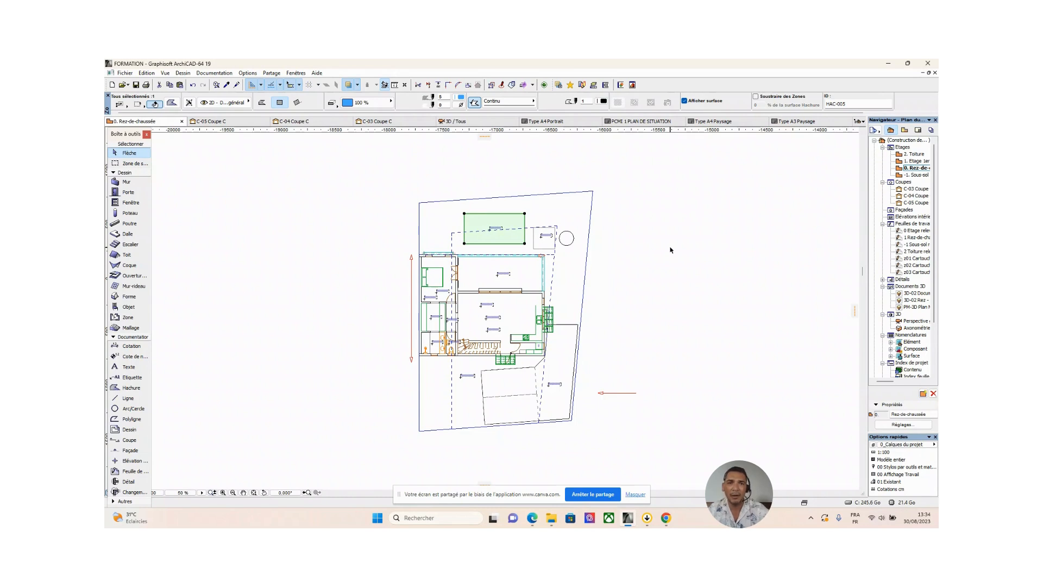
pyautogui.press('Escape')
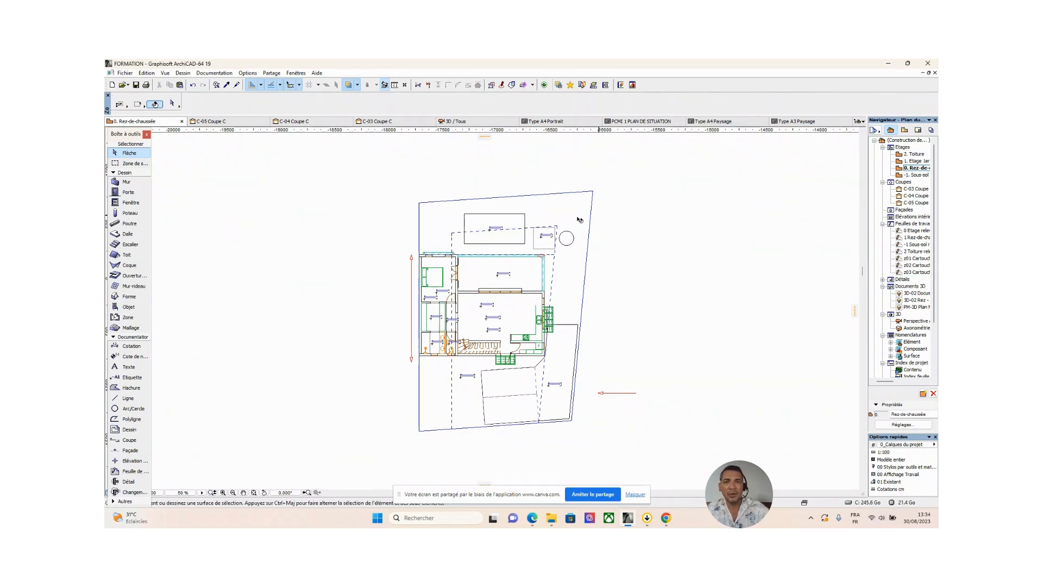
pyautogui.click(396, 86)
pyautogui.scroll(4, 459, 222)
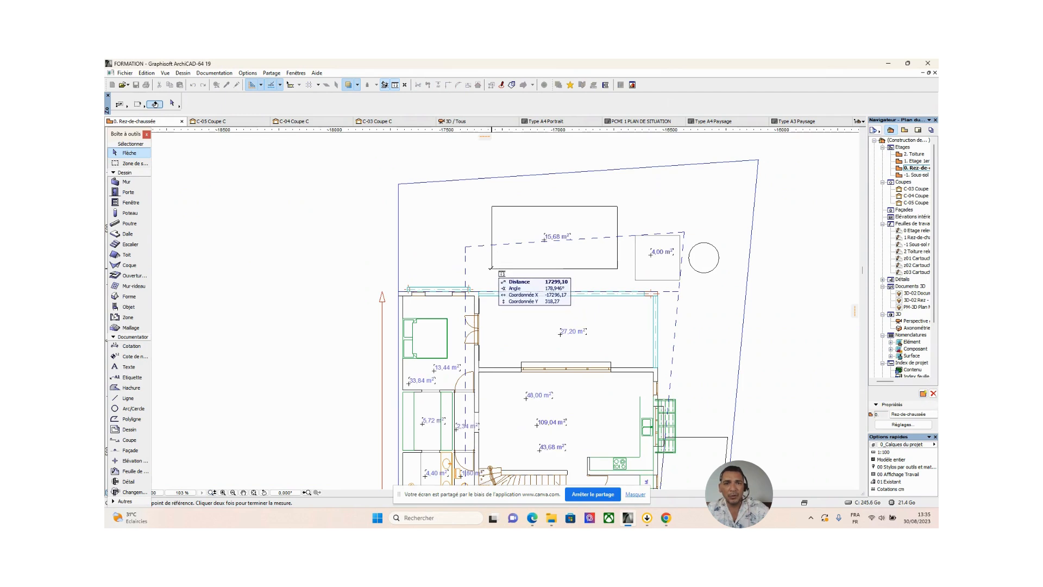
pyautogui.click(492, 268)
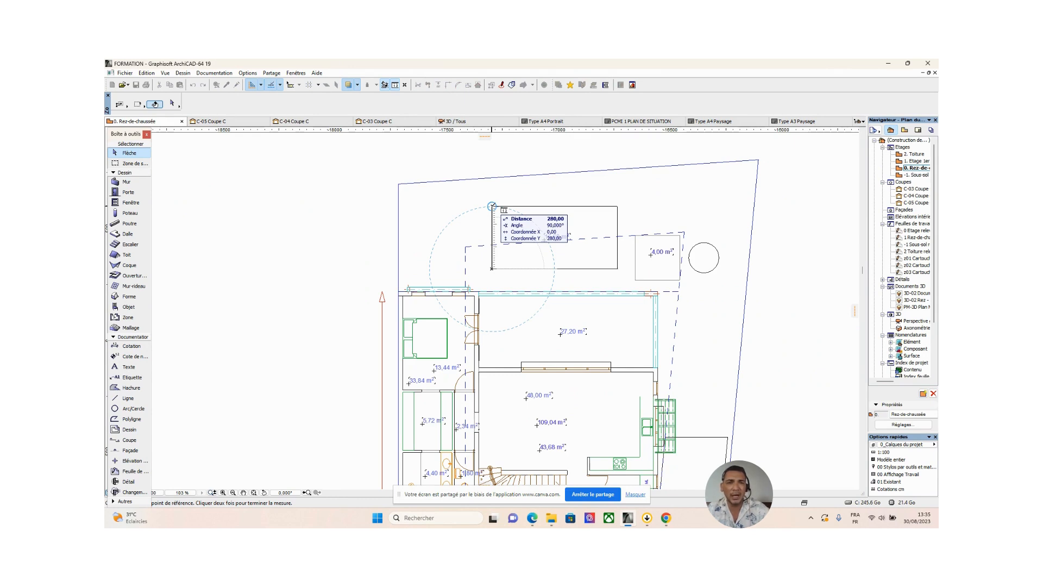
pyautogui.rightClick(616, 268)
pyautogui.click(643, 317)
pyautogui.scroll(-3, 466, 260)
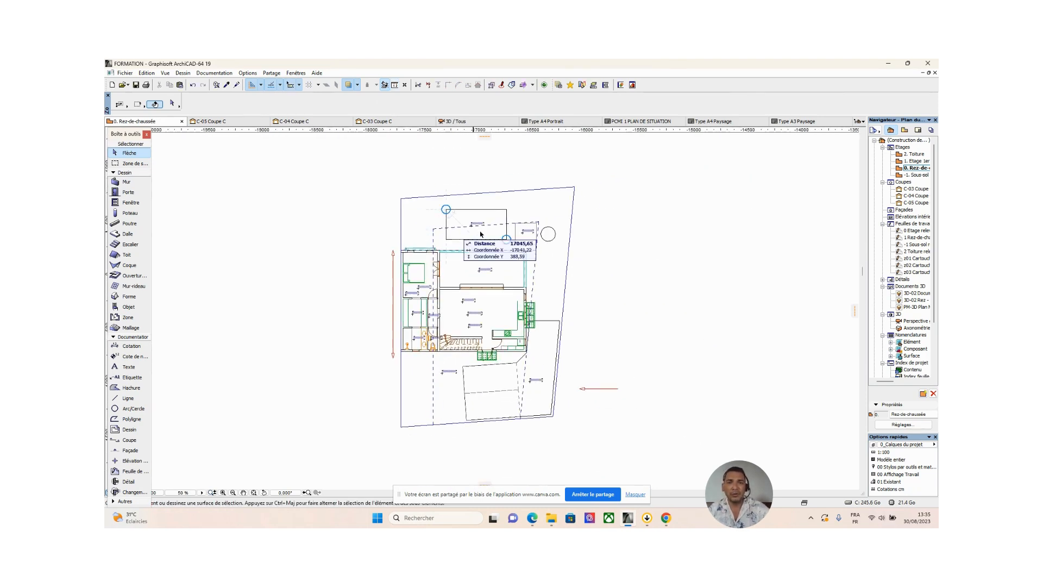
pyautogui.moveTo(447, 241)
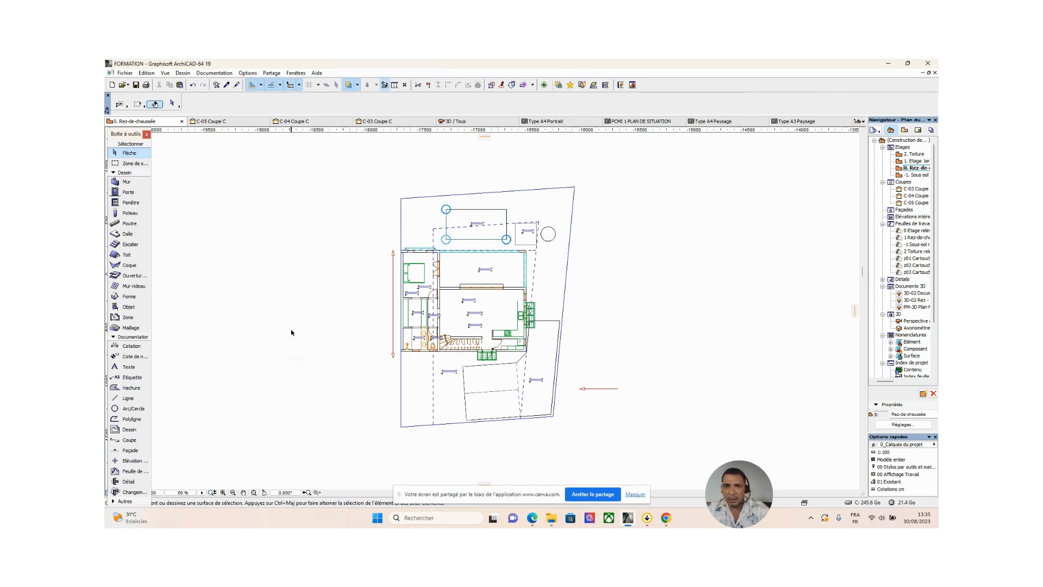
# In the default object settings, browse the library to 2. Visualisation 19, 2.2 Environnement 19, and open the Sports 19 folder
pyautogui.doubleClick(129, 308)
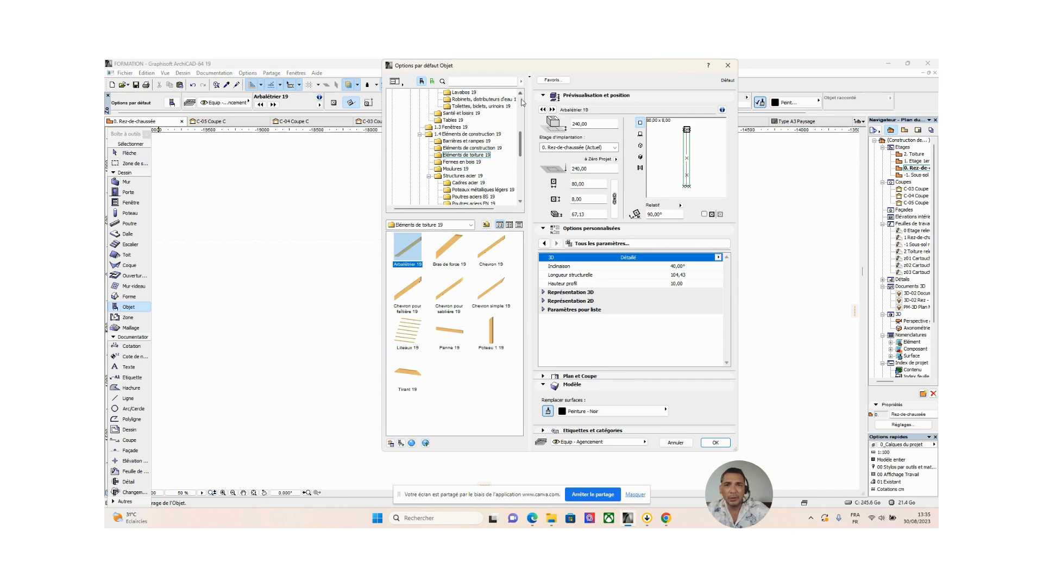
pyautogui.moveTo(519, 145); pyautogui.dragTo(518, 186)
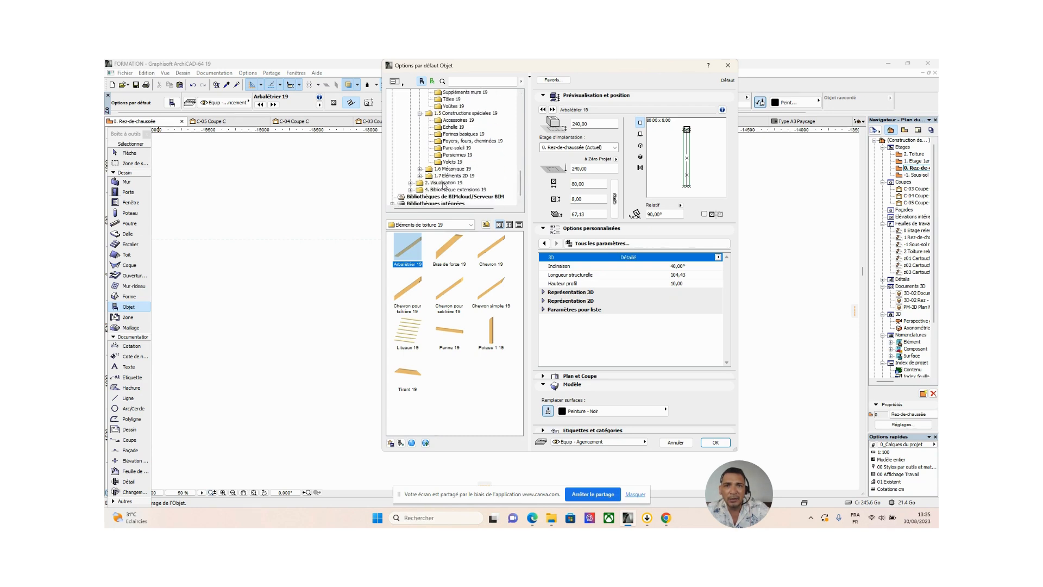
pyautogui.doubleClick(443, 183)
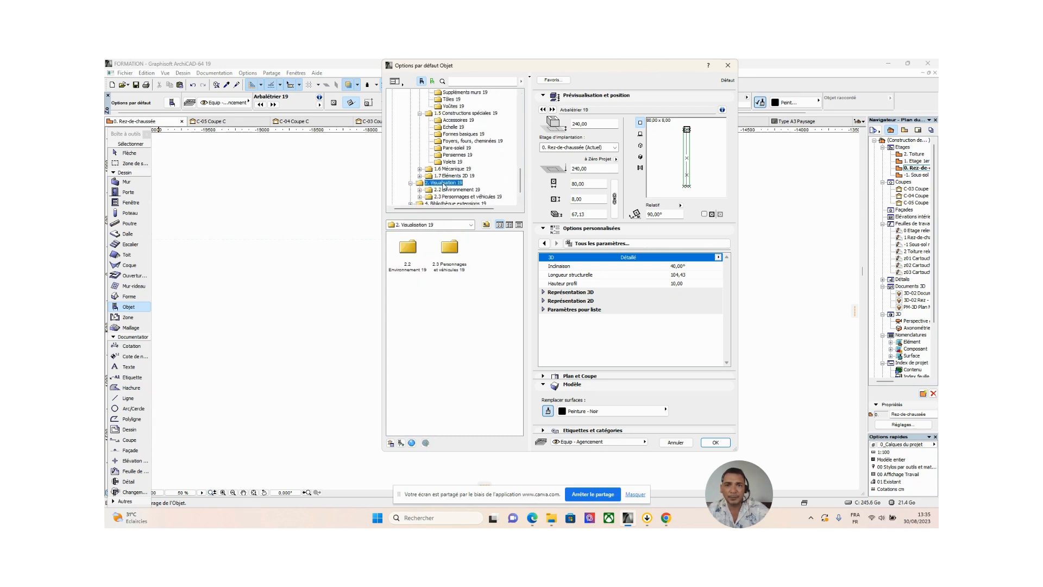
pyautogui.click(413, 254)
pyautogui.doubleClick(413, 254)
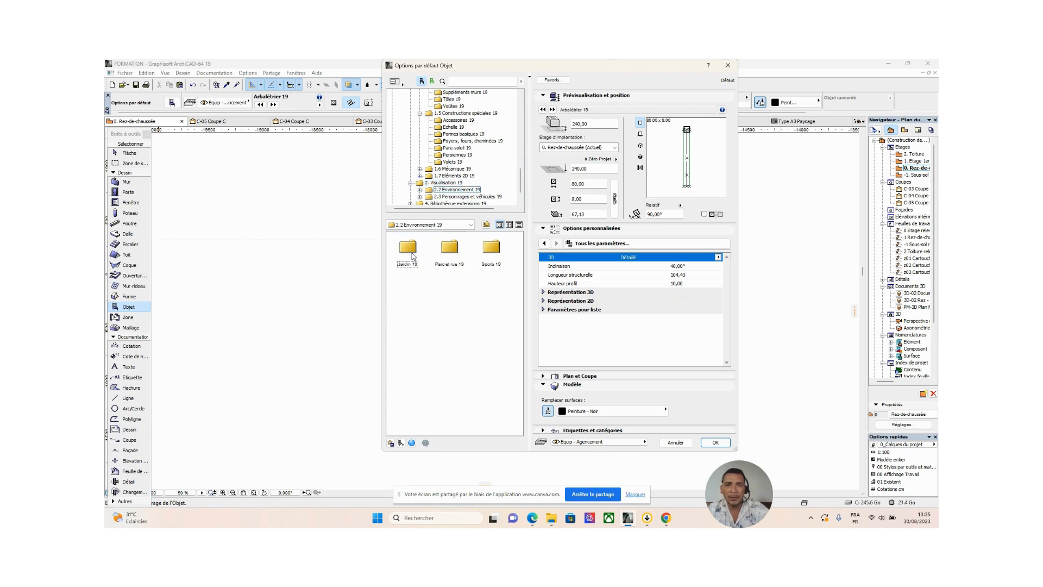
pyautogui.doubleClick(407, 247)
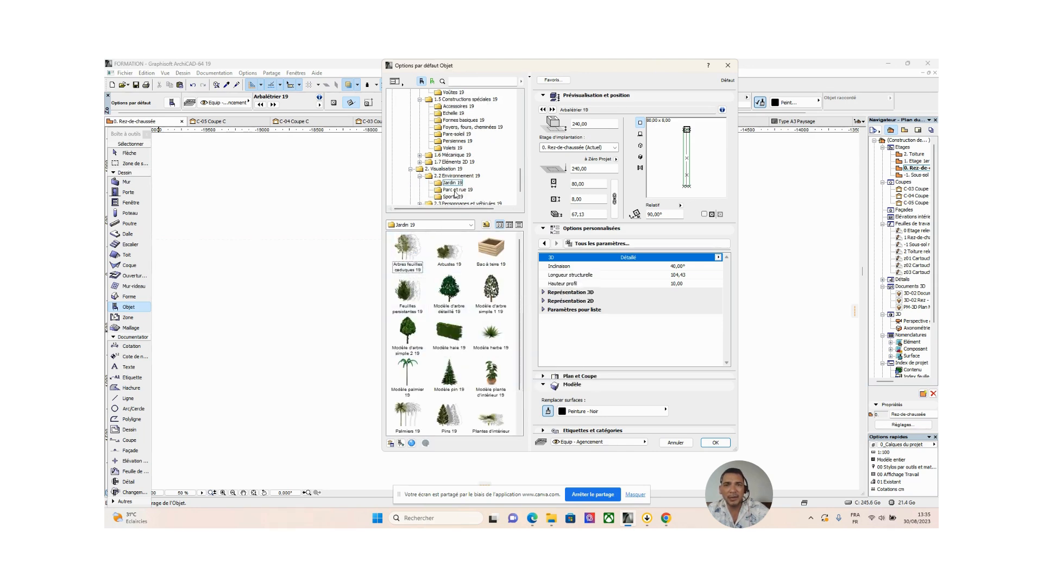
pyautogui.click(455, 190)
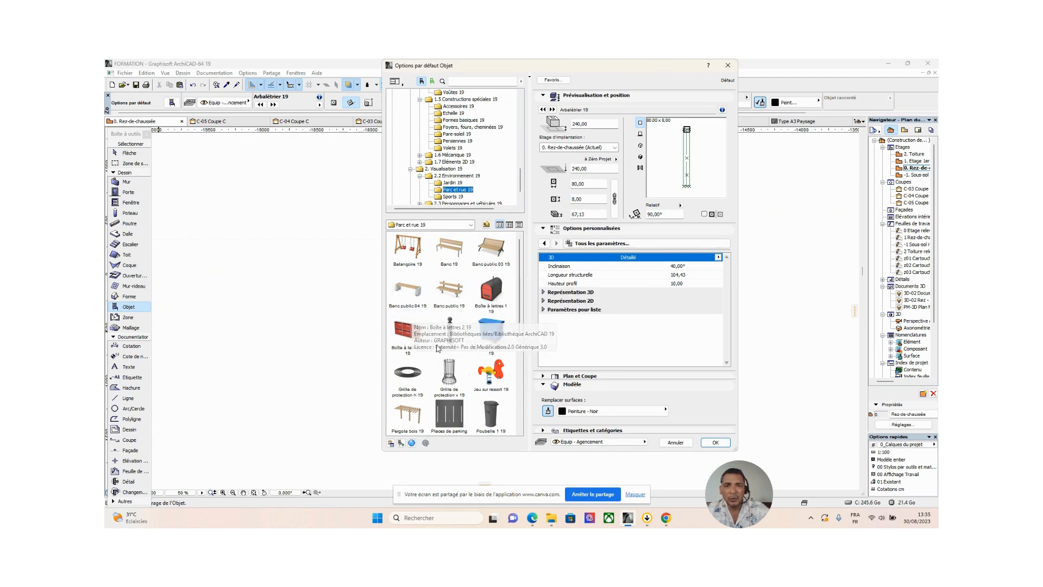
pyautogui.scroll(-3, 519, 281)
pyautogui.scroll(3, 521, 271)
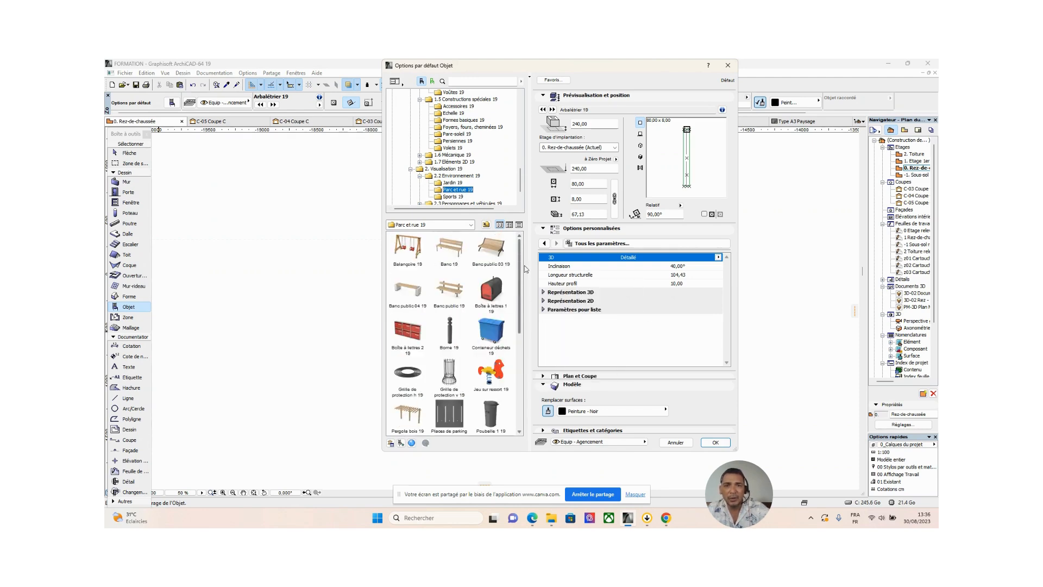
pyautogui.click(452, 196)
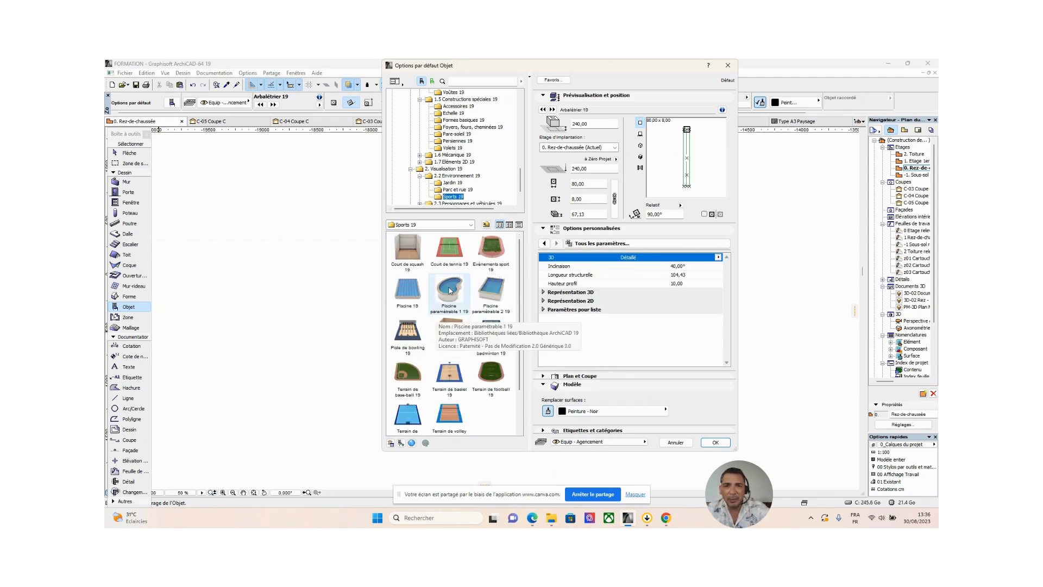
# Preview the pool objects Piscine 19, Piscine paramétrable 1 19 and Piscine paramétrable 2 19
pyautogui.click(407, 288)
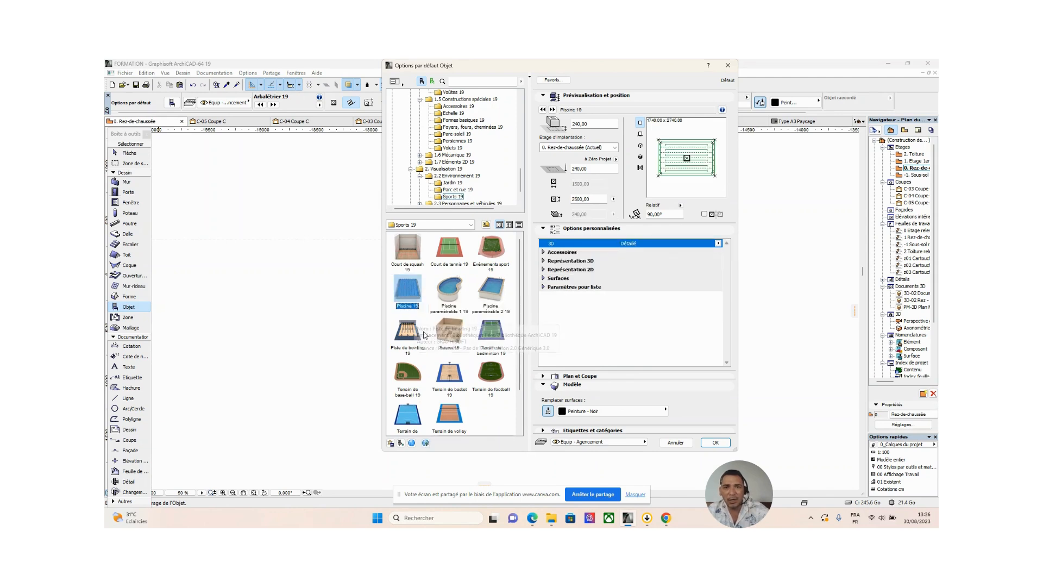
pyautogui.click(451, 296)
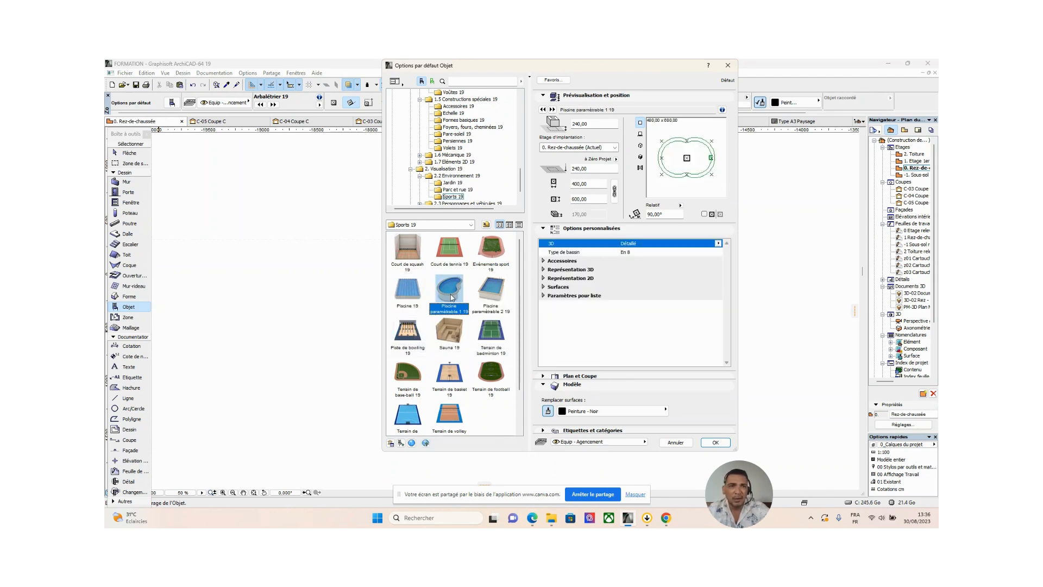
pyautogui.click(493, 292)
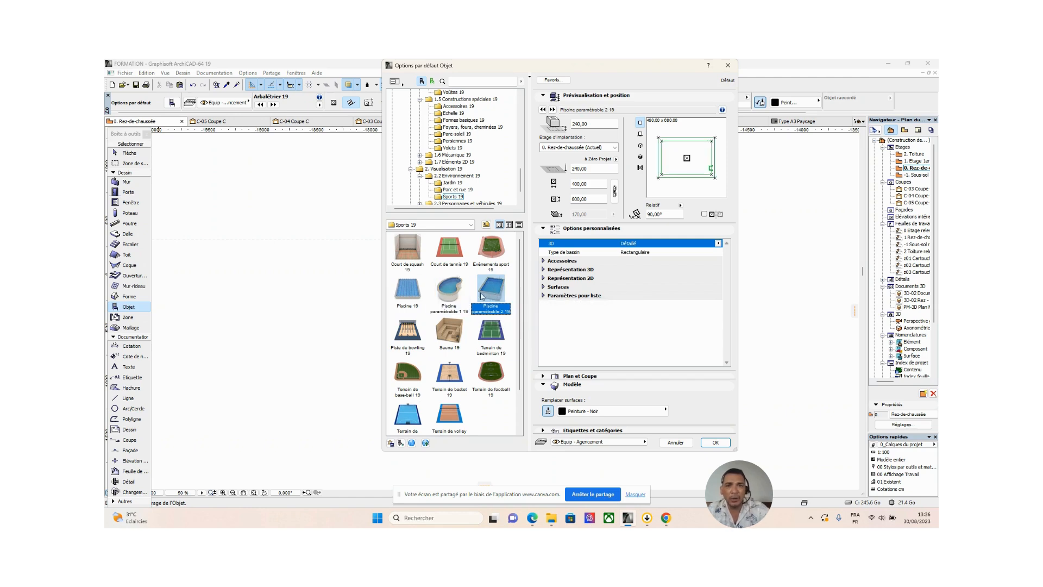
# Try the En Cœur and En L basin types on Piscine paramétrable 1 19 and view its accessory and surface settings
pyautogui.click(451, 294)
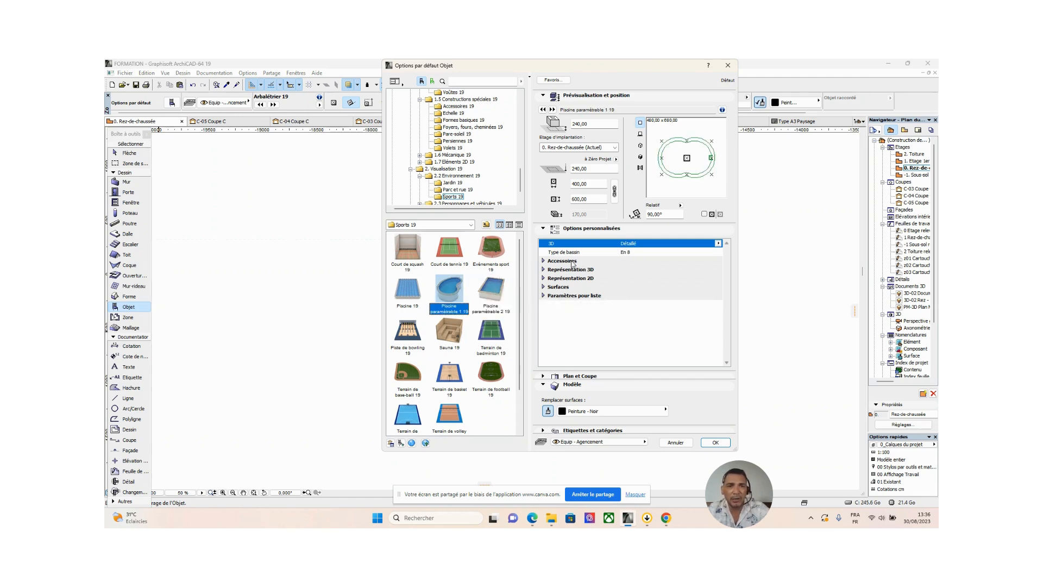
pyautogui.click(639, 252)
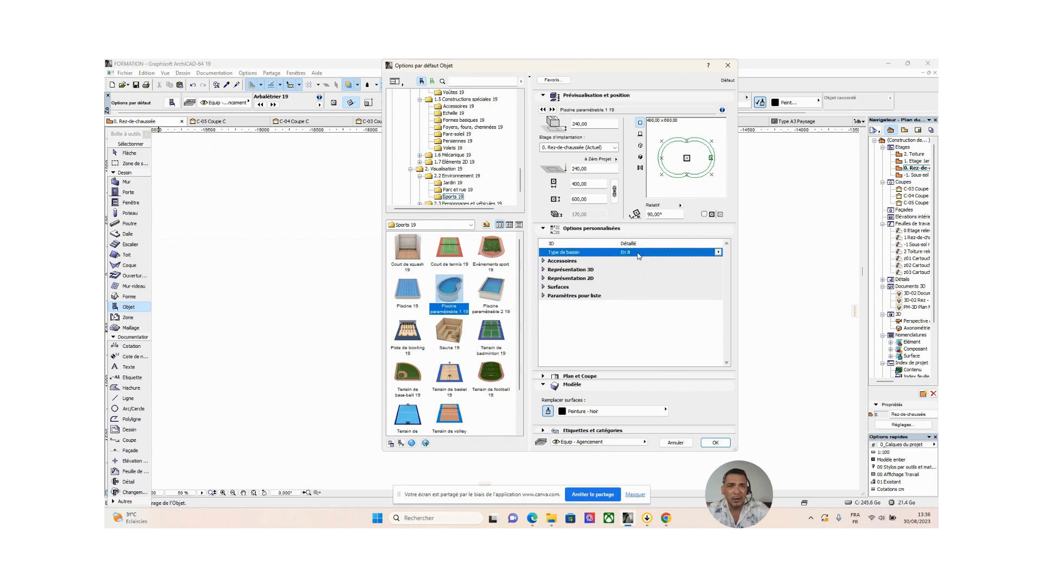
pyautogui.click(718, 252)
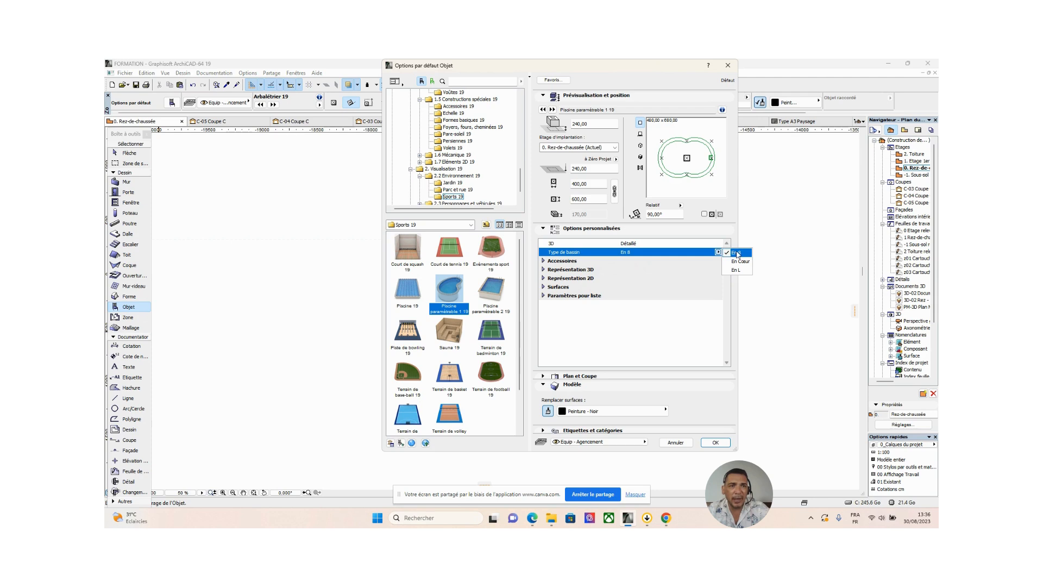
pyautogui.click(738, 261)
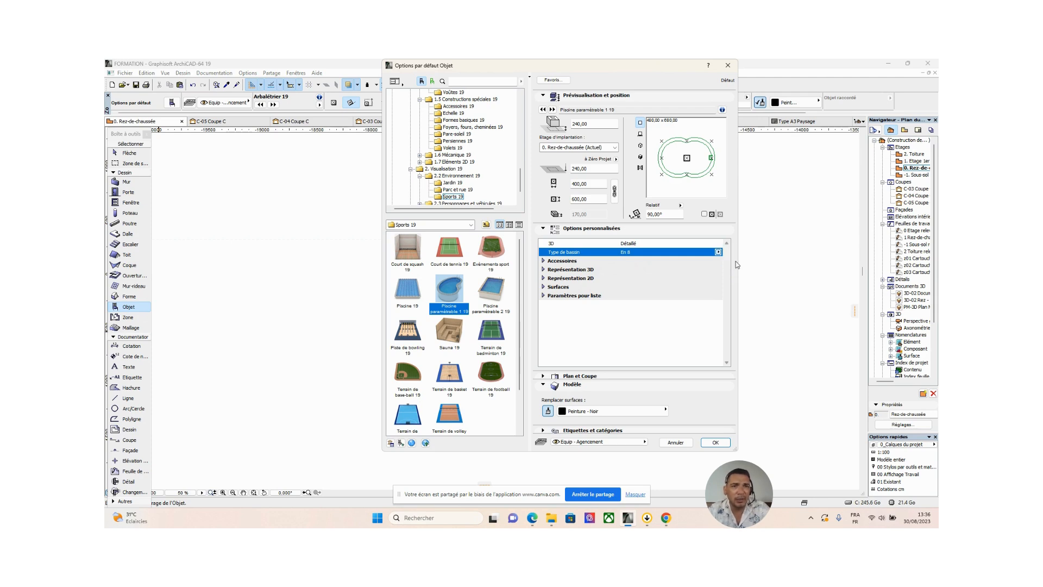
pyautogui.click(717, 253)
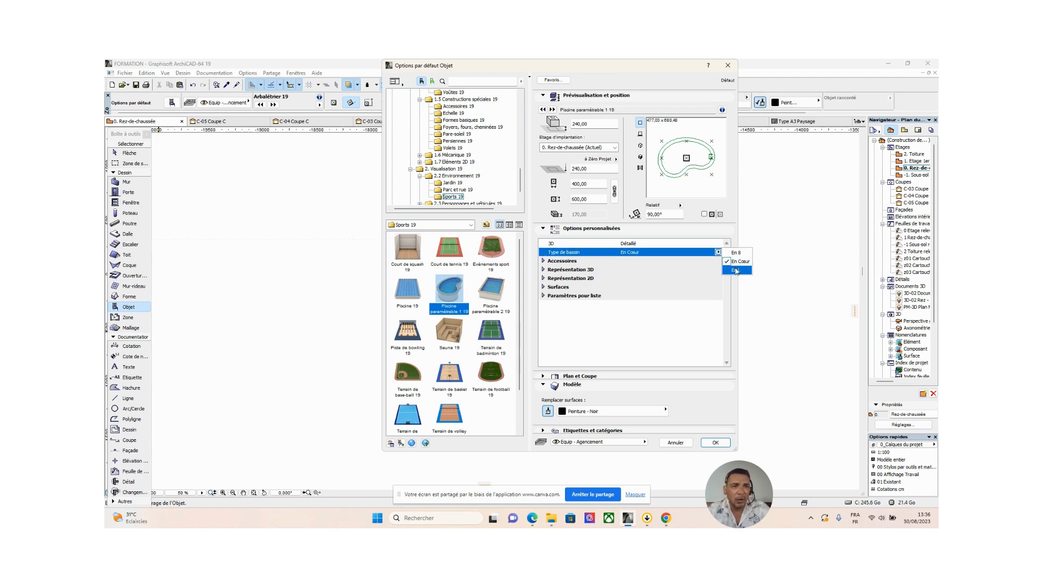
pyautogui.click(737, 268)
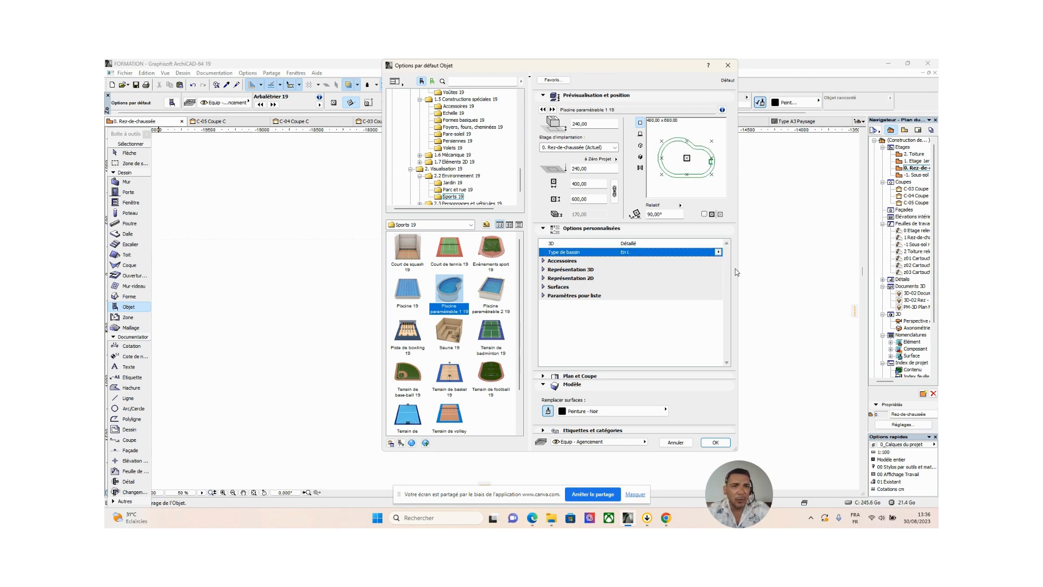
pyautogui.click(544, 261)
pyautogui.click(674, 279)
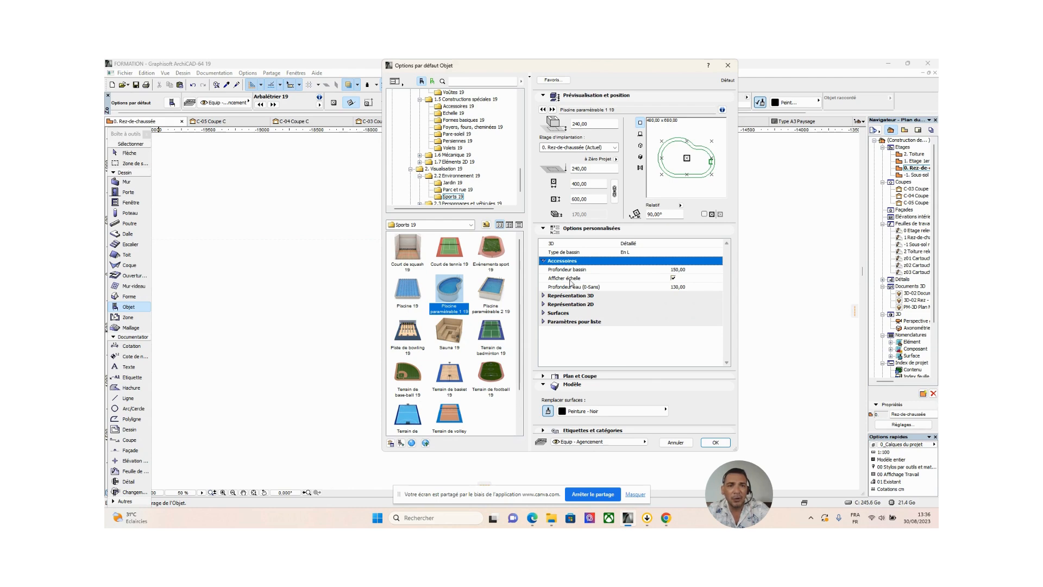
pyautogui.click(544, 313)
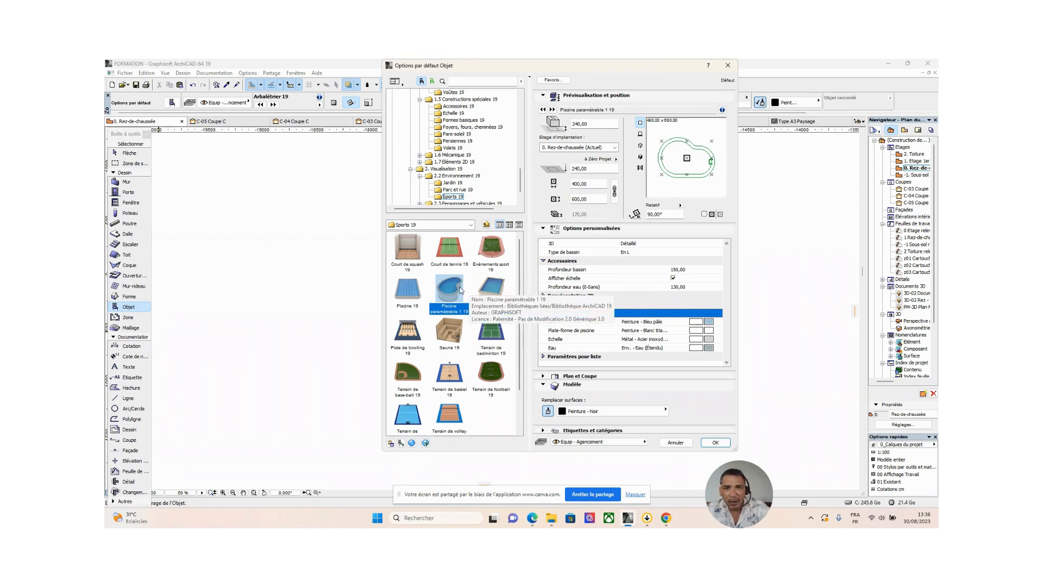
# Choose the rectangular pool Piscine paramétrable 2 19 and set its first dimension to 560 and second dimension to 280
pyautogui.click(495, 293)
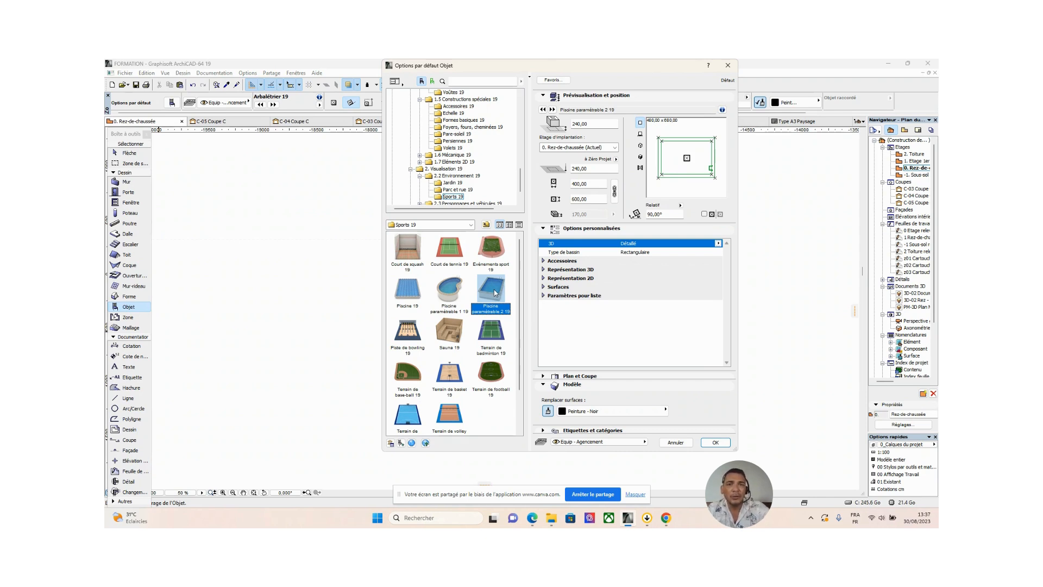
pyautogui.click(593, 184)
pyautogui.doubleClick(598, 184)
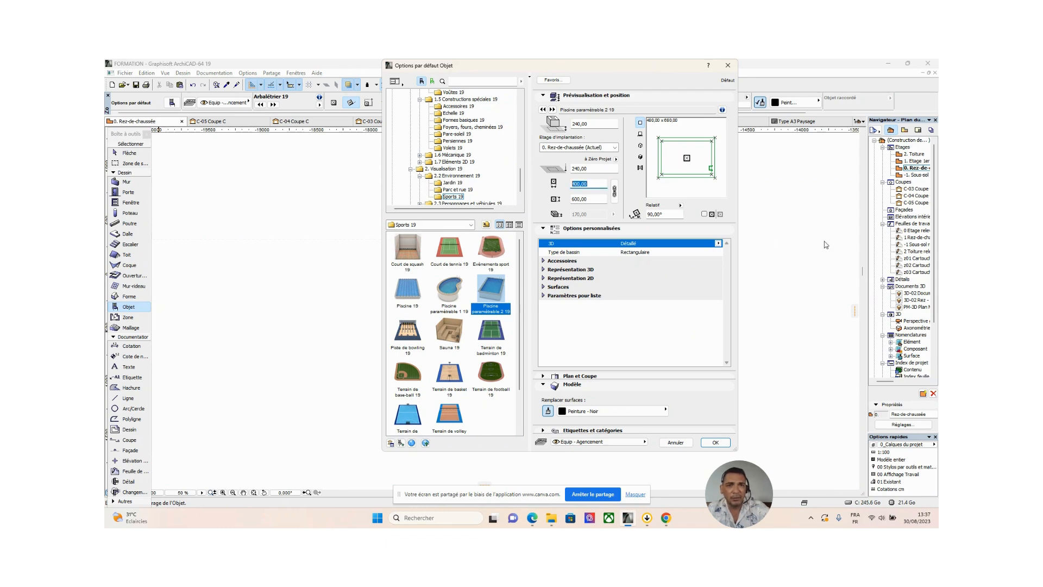
pyautogui.write('56')
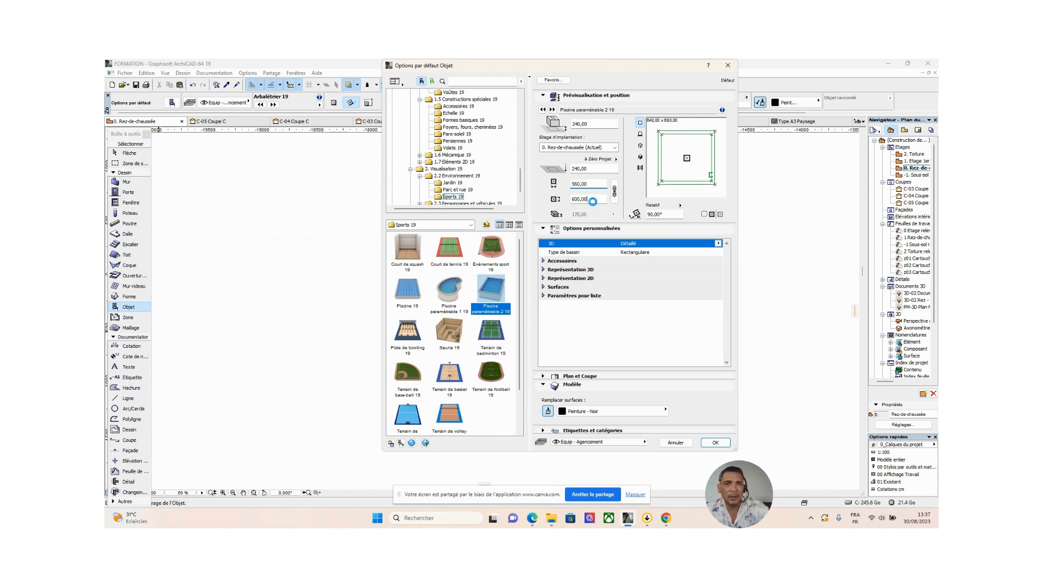
pyautogui.doubleClick(591, 199)
pyautogui.write('28')
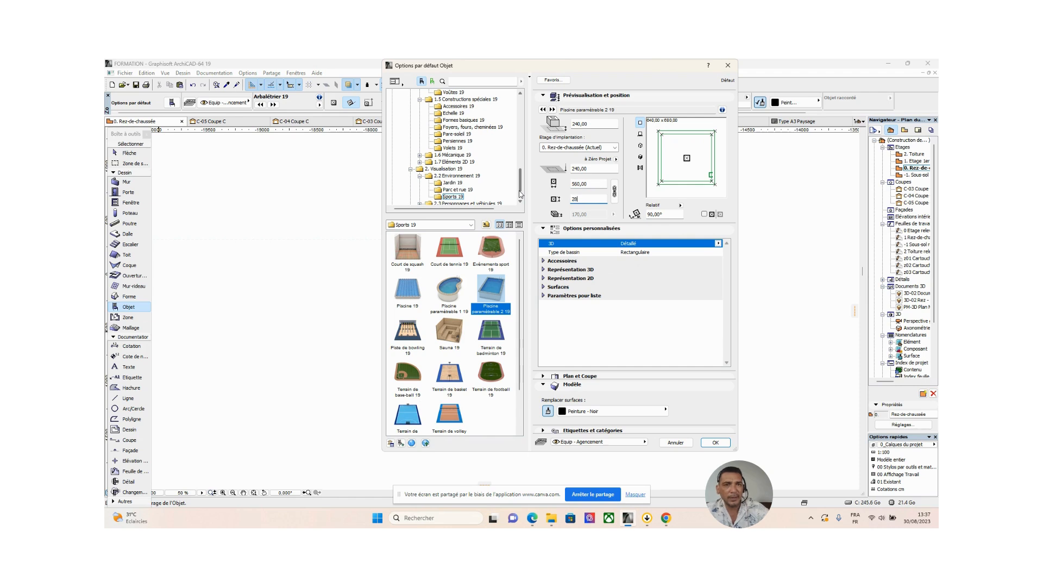
pyautogui.write('0')
pyautogui.press('Return')
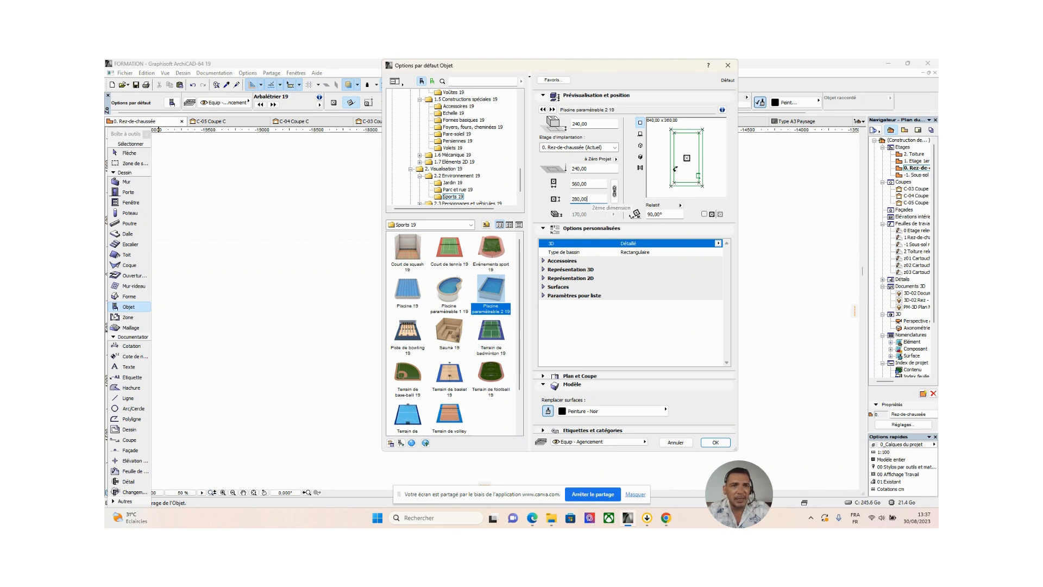
# Swap the rectangular pool's dimensions, setting the first to 280 and the second to 560
pyautogui.click(595, 184)
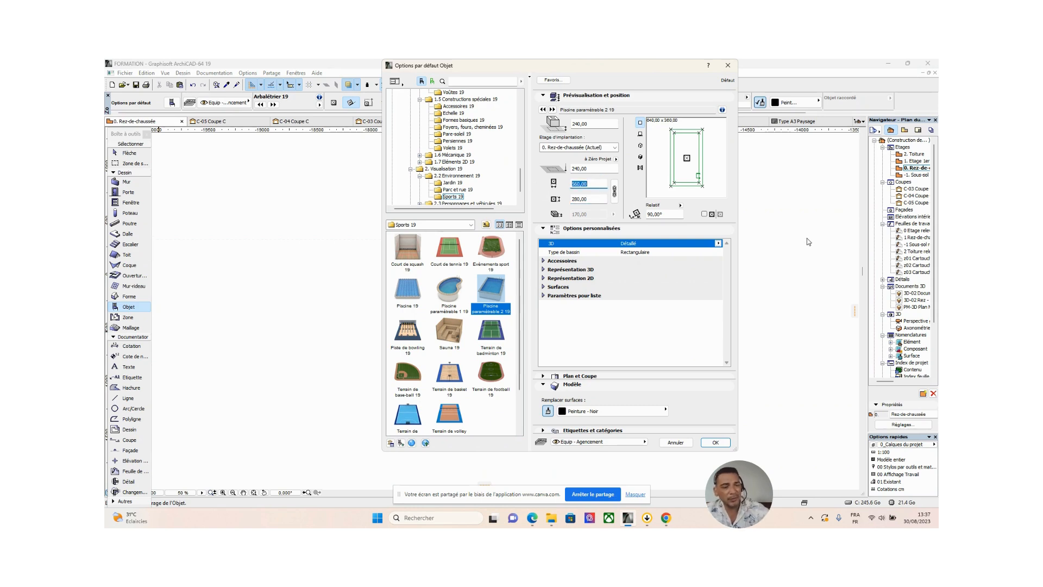
pyautogui.write('280')
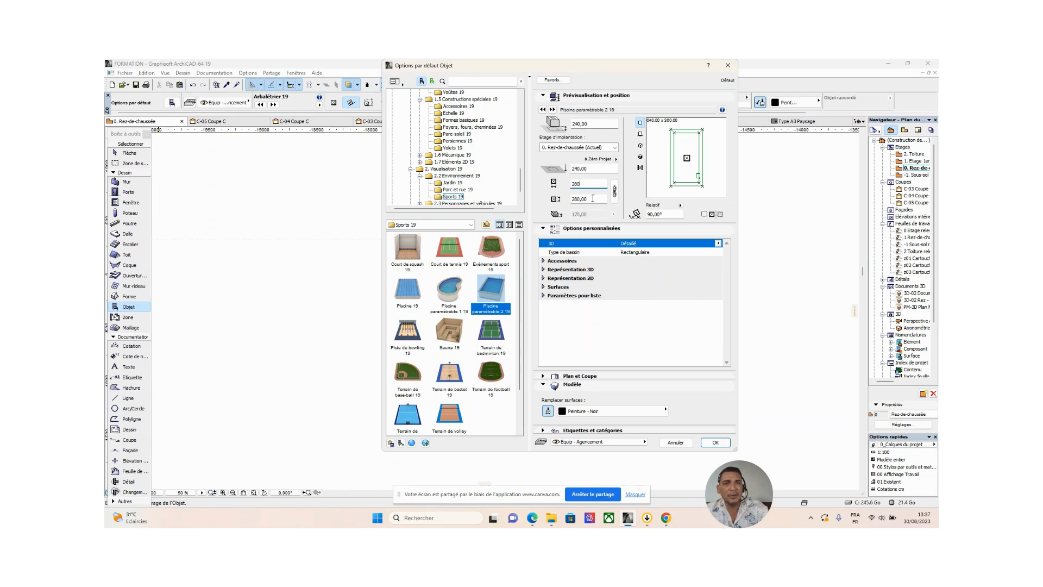
pyautogui.click(590, 199)
pyautogui.doubleClick(590, 199)
pyautogui.write('560')
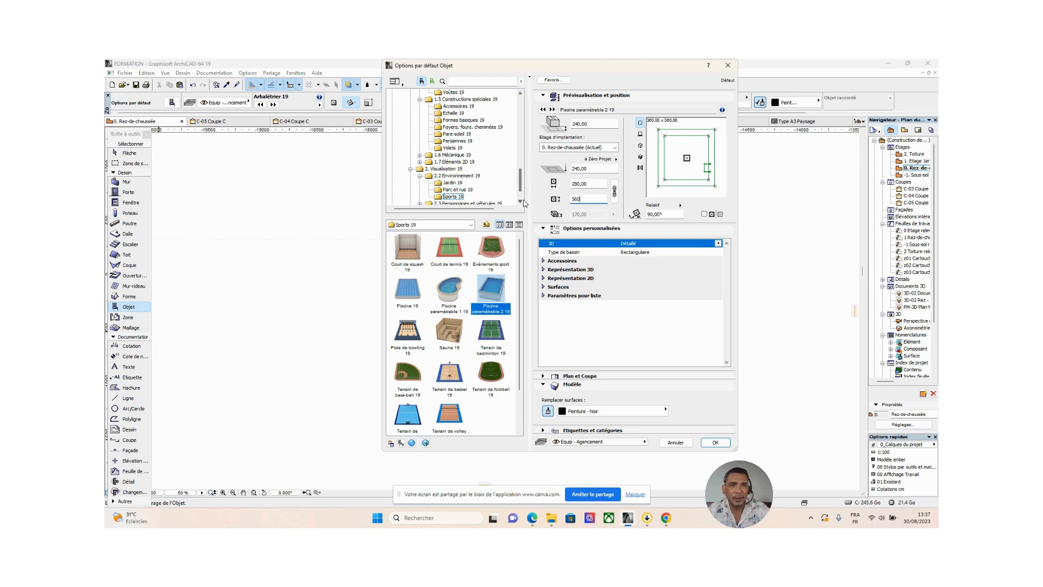
pyautogui.press('Return')
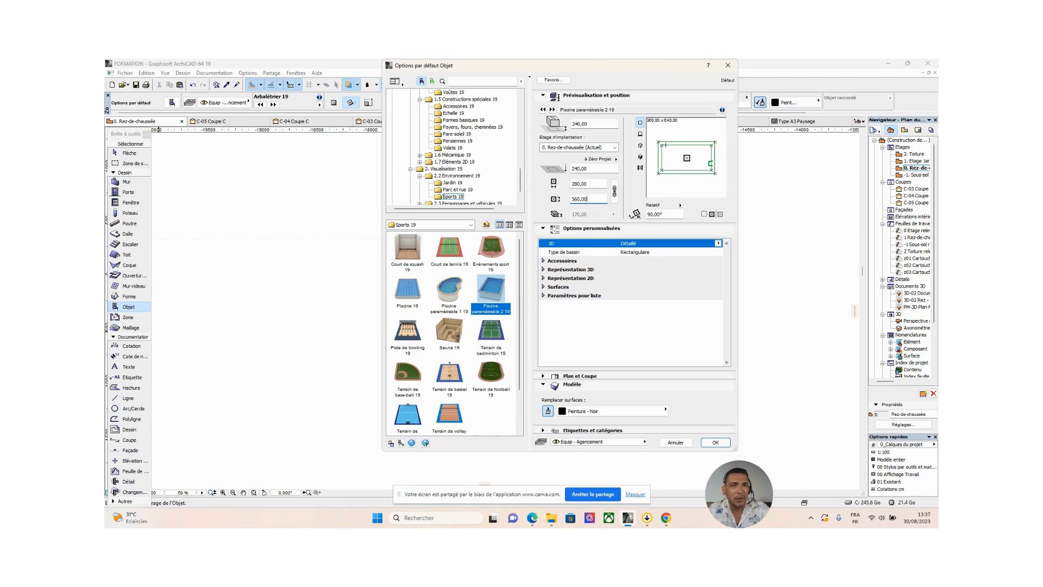
# Set the pool's coping overhang (Débord margelle) to 0 in the accessory settings
pyautogui.click(543, 261)
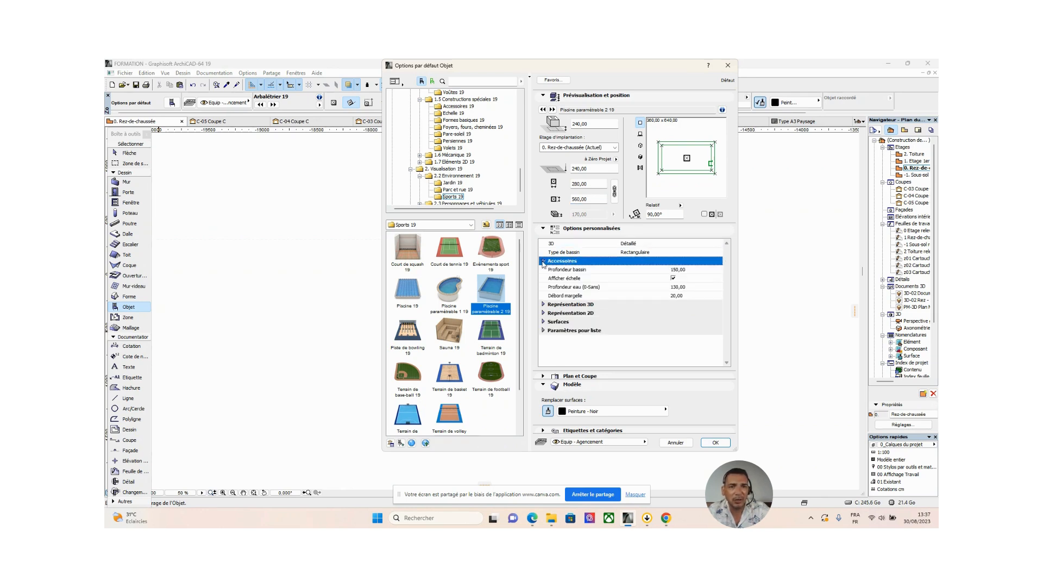
pyautogui.click(687, 297)
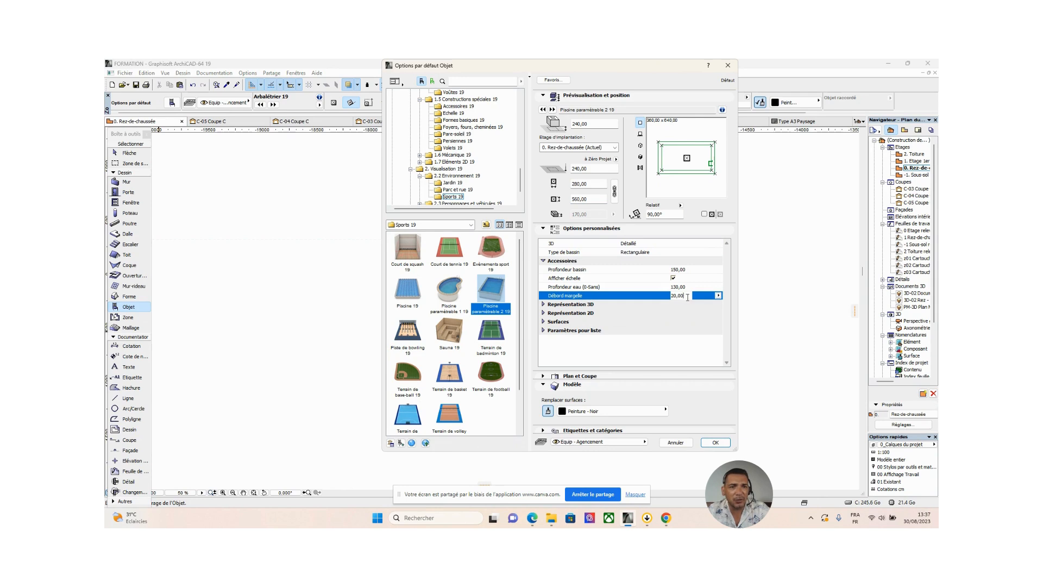
pyautogui.moveTo(688, 296); pyautogui.dragTo(661, 298)
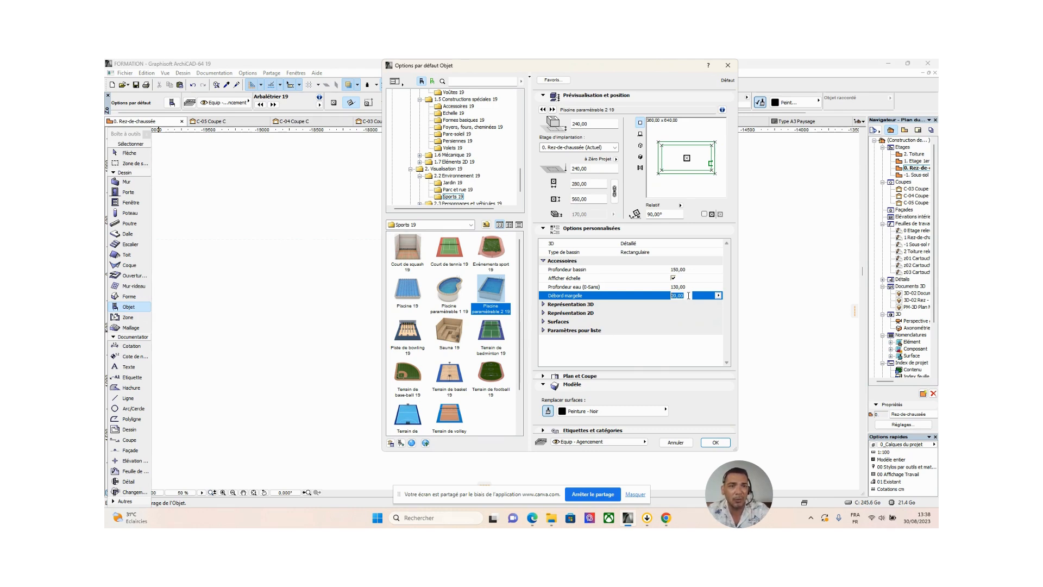
pyautogui.write('0')
pyautogui.press('Return')
# Set the pool's basin depth (Profondeur bassin) to 170 and its water depth (Profondeur eau) to 160
pyautogui.click(688, 288)
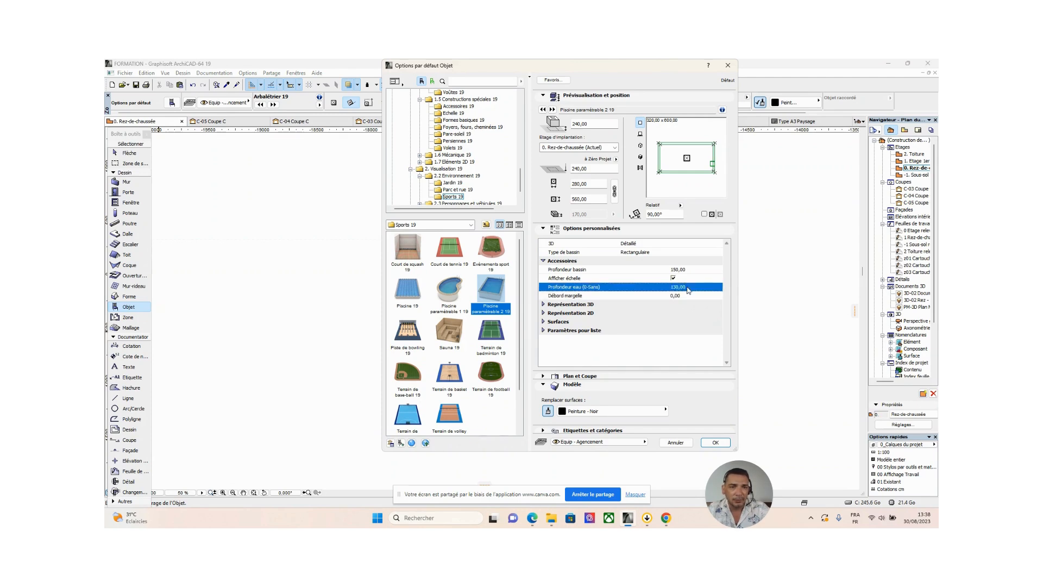
pyautogui.click(688, 289)
pyautogui.click(689, 270)
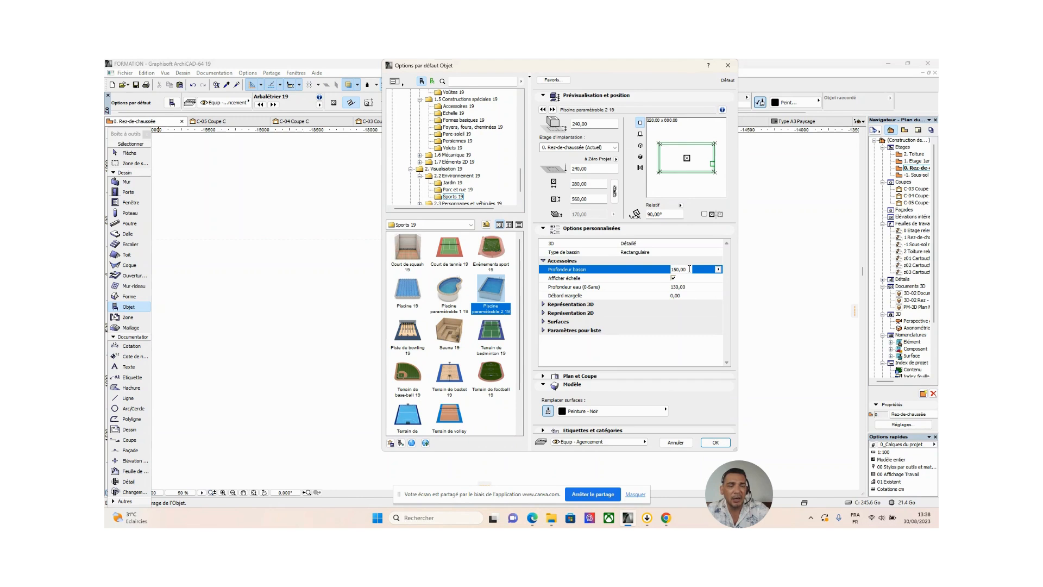
pyautogui.doubleClick(690, 269)
pyautogui.write('170')
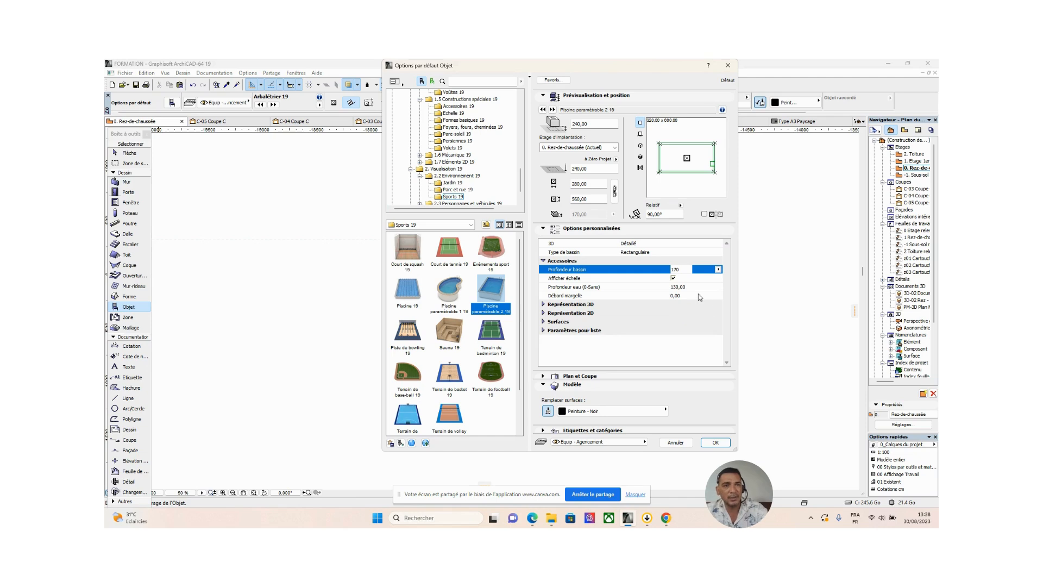
pyautogui.click(683, 286)
pyautogui.doubleClick(684, 287)
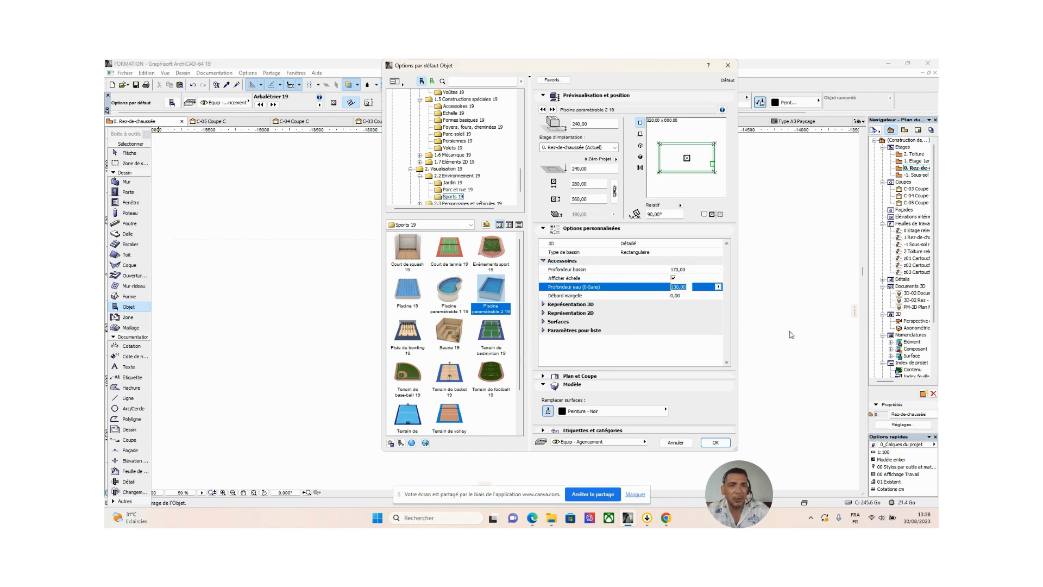
pyautogui.write('16')
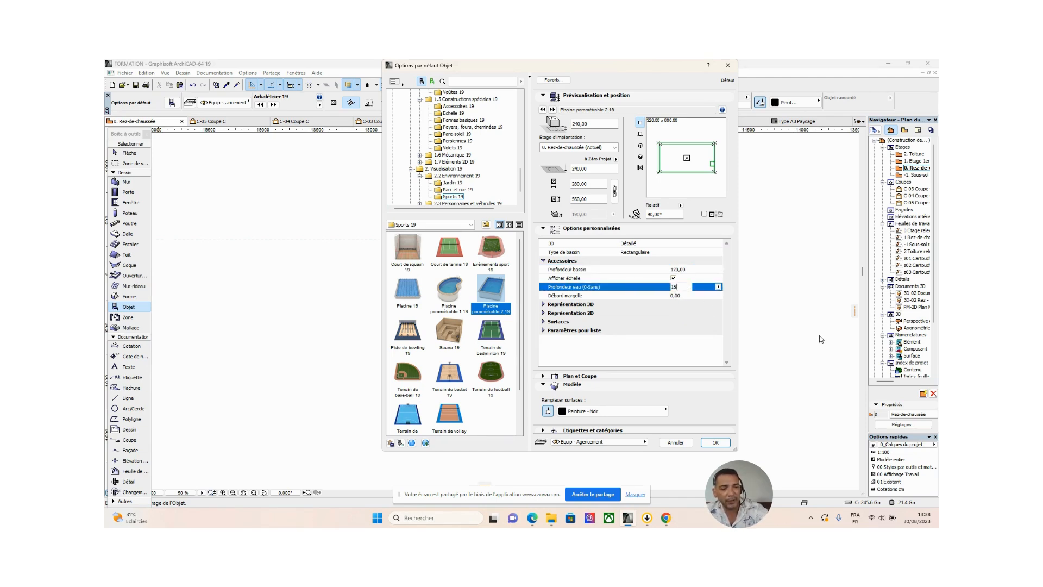
pyautogui.write('0')
pyautogui.press('Return')
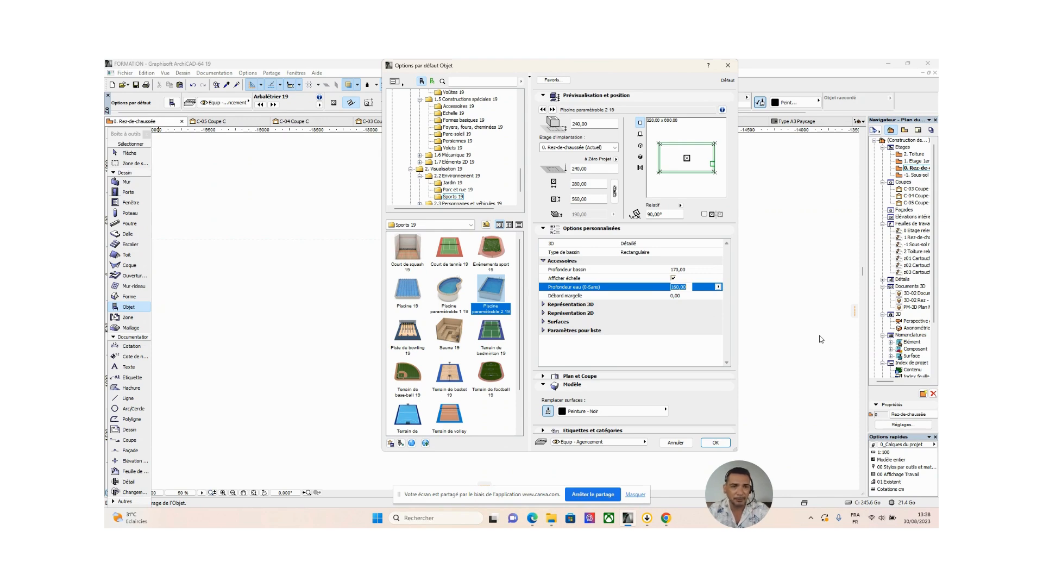
# Assign the surface Peinture - Blanc brillant to the pool's structure
pyautogui.click(545, 324)
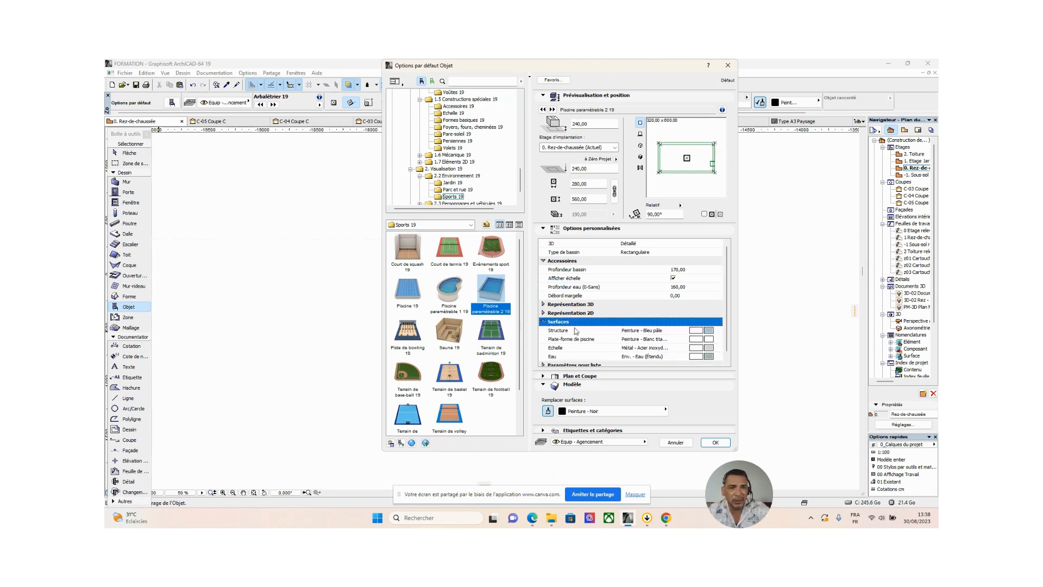
pyautogui.click(717, 331)
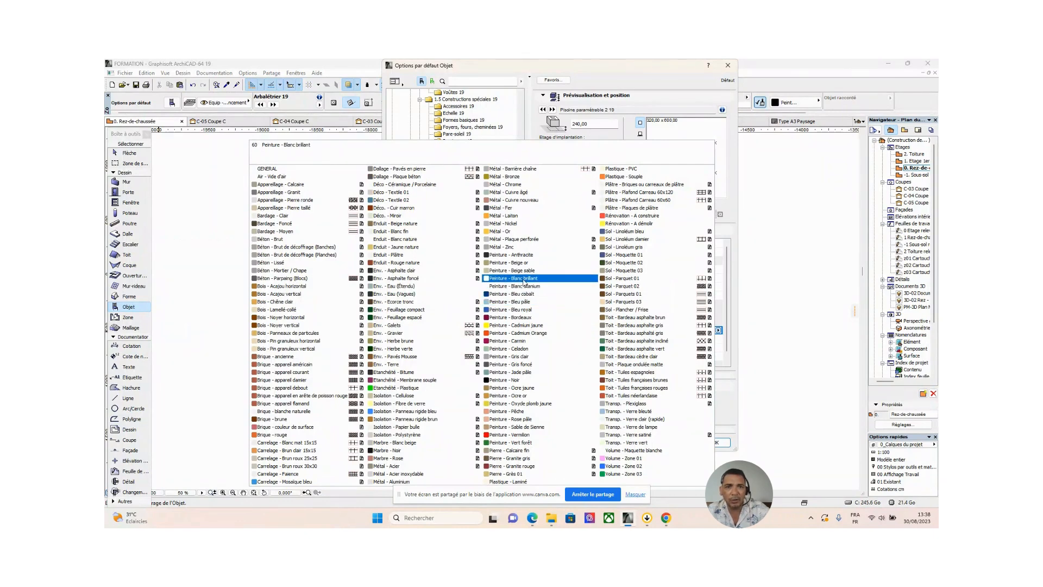
pyautogui.click(524, 279)
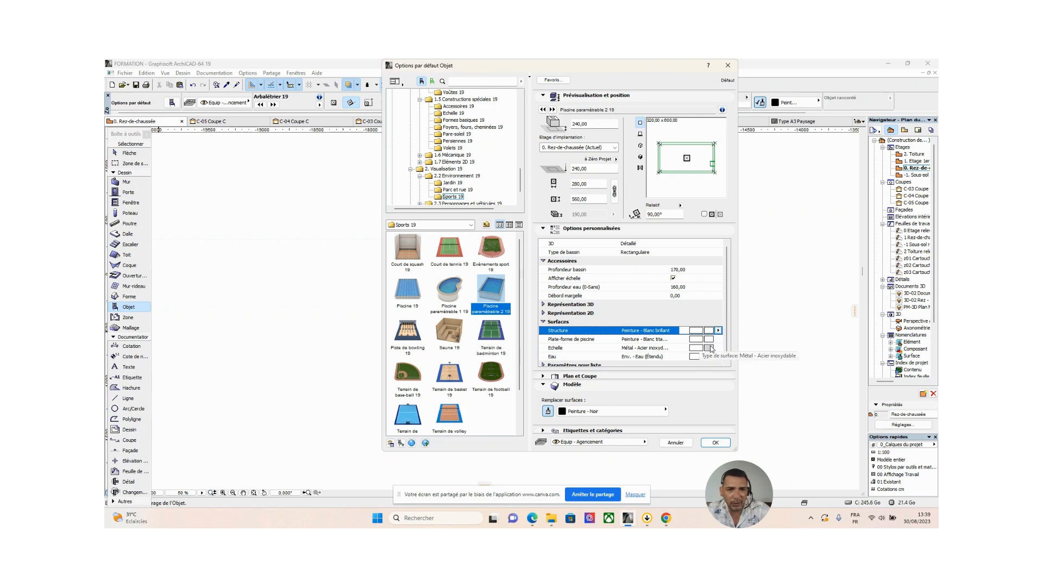
pyautogui.scroll(-1, 728, 333)
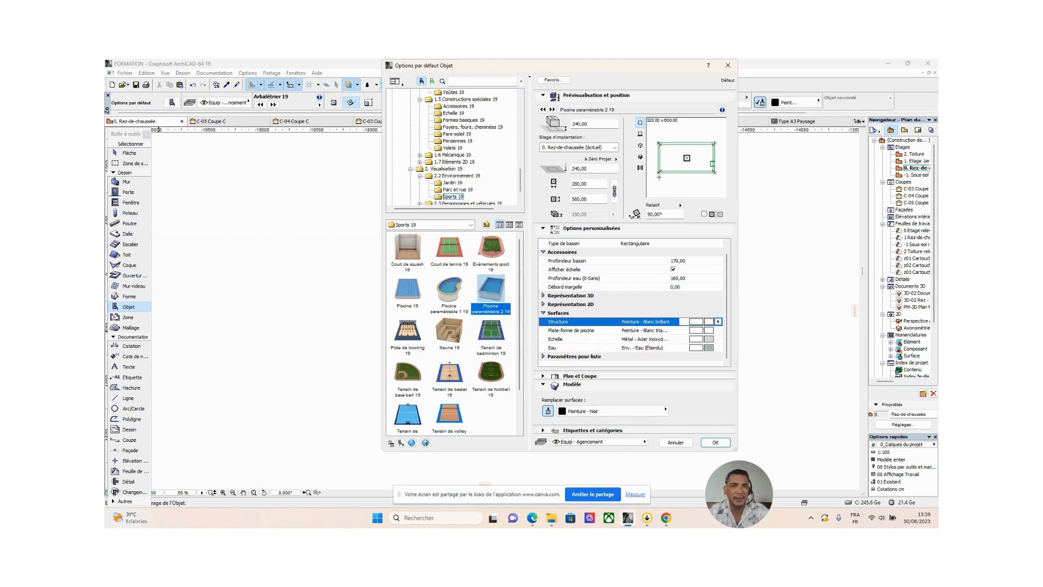
# Anchor the pool at the lower-left corner of its plan preview and set its rotation angle to 0°
pyautogui.click(658, 172)
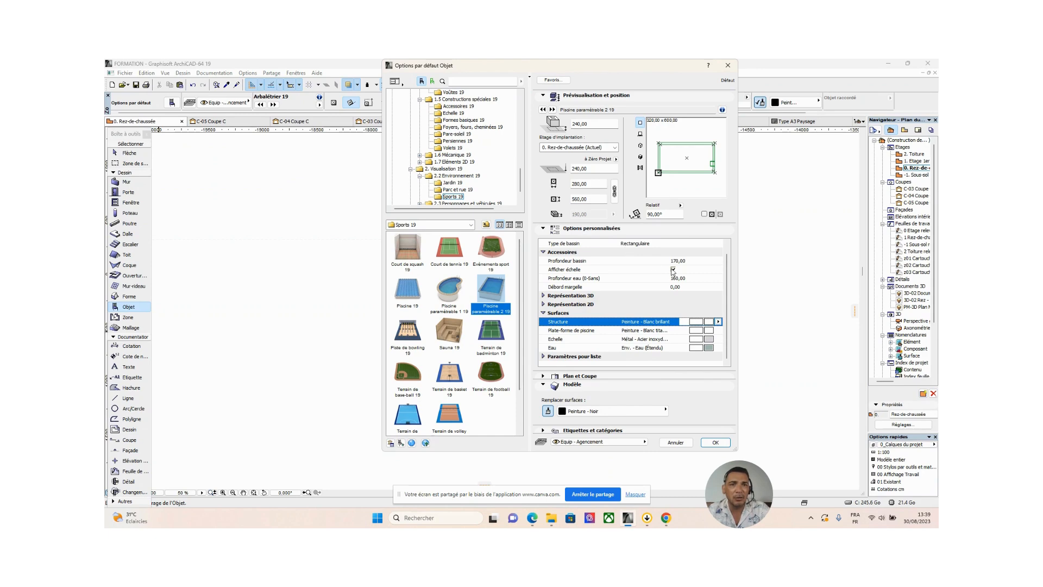
pyautogui.scroll(1, 671, 274)
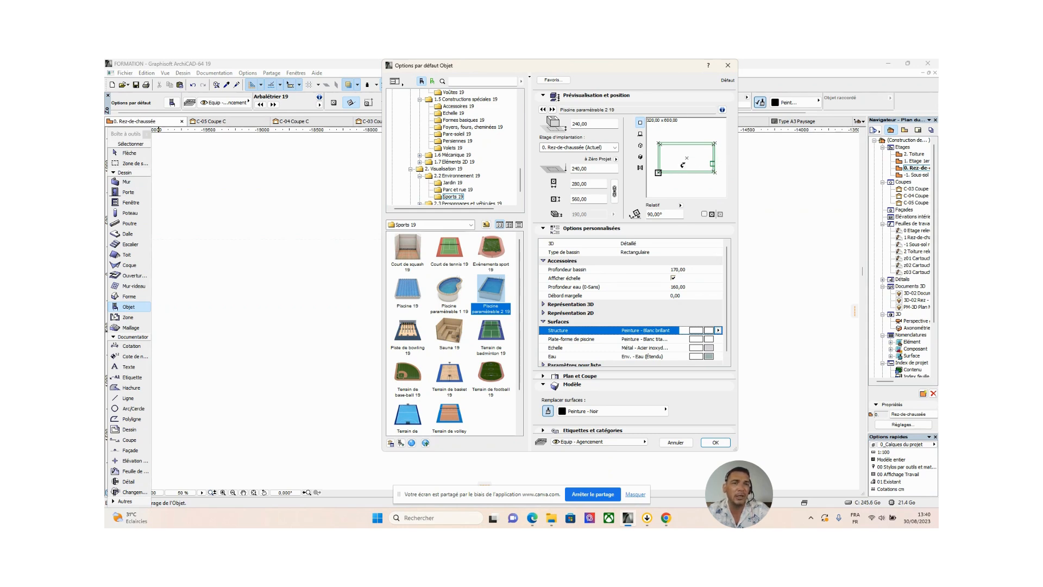
pyautogui.click(671, 214)
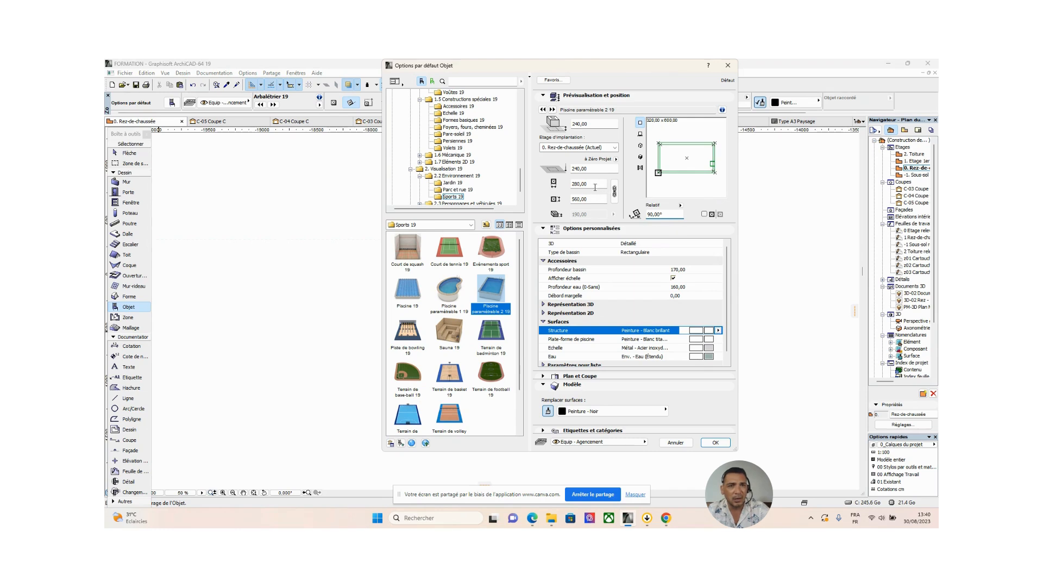
pyautogui.doubleClick(671, 214)
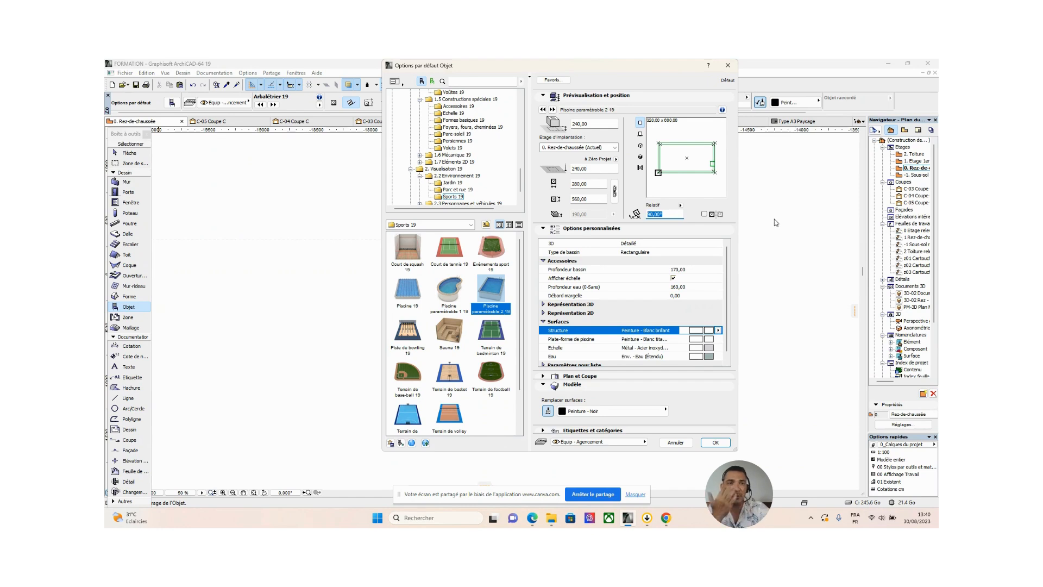
pyautogui.write('0')
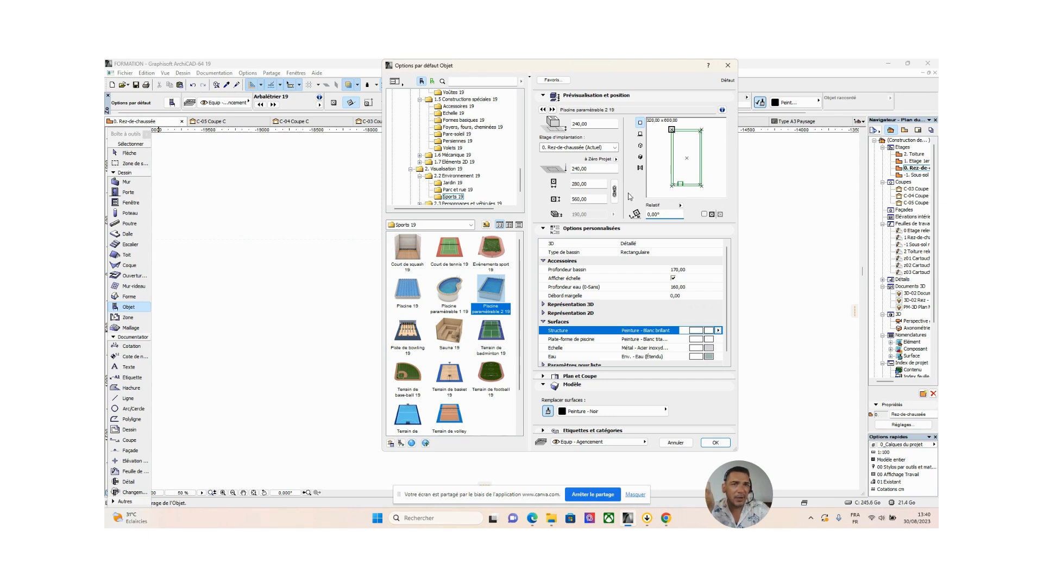
# Set the pool's first dimension to 560 and second to 280, anchor it at its lower-left corner, and accept the settings
pyautogui.click(592, 185)
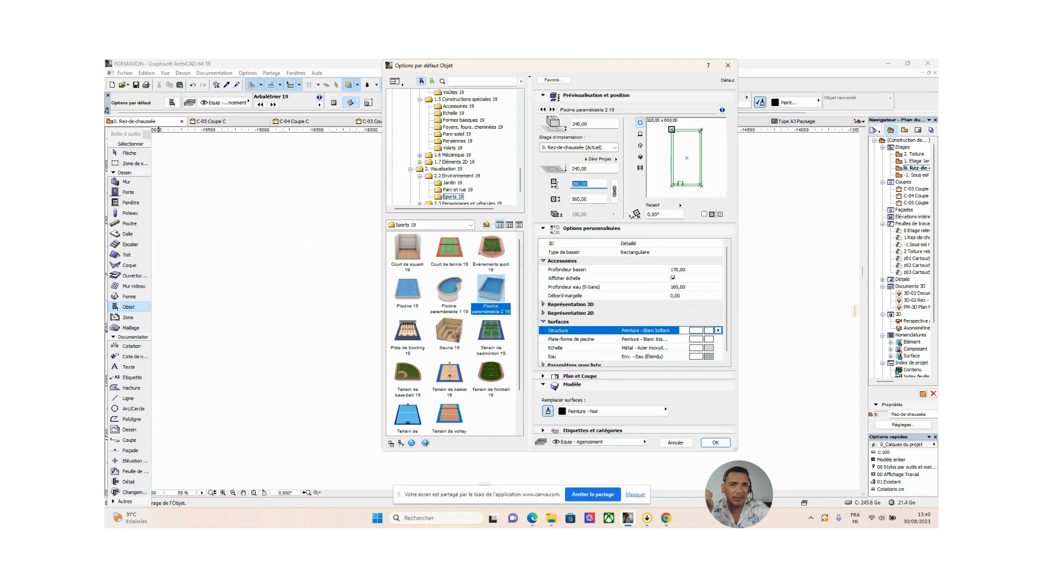
pyautogui.write('560')
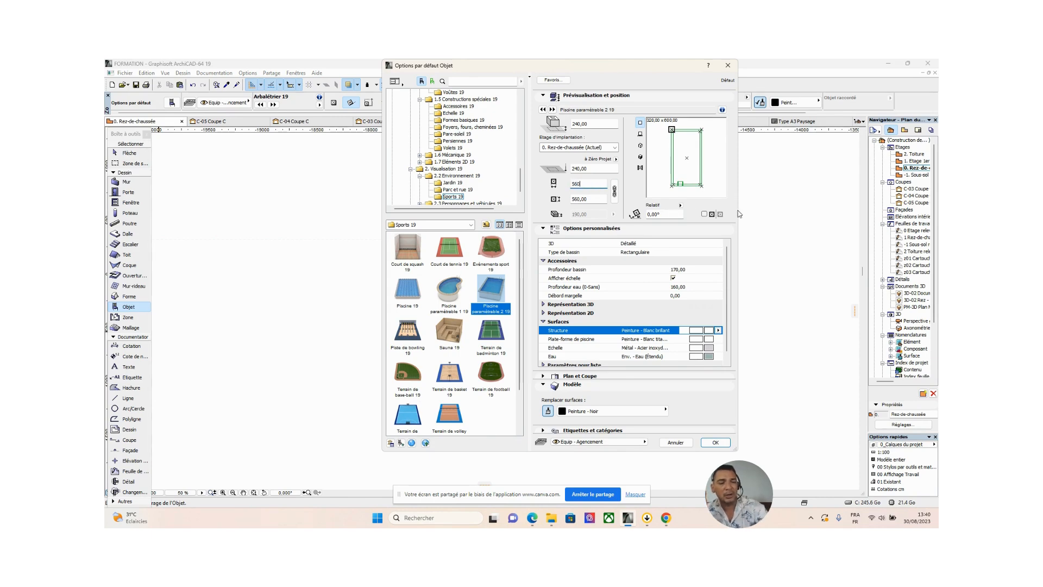
pyautogui.press('Tab')
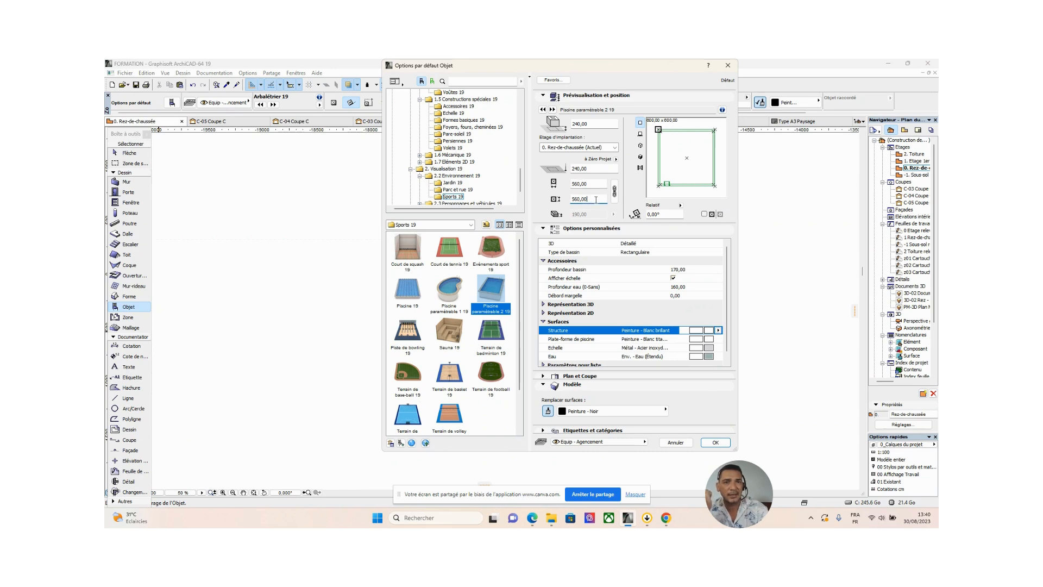
pyautogui.write('280')
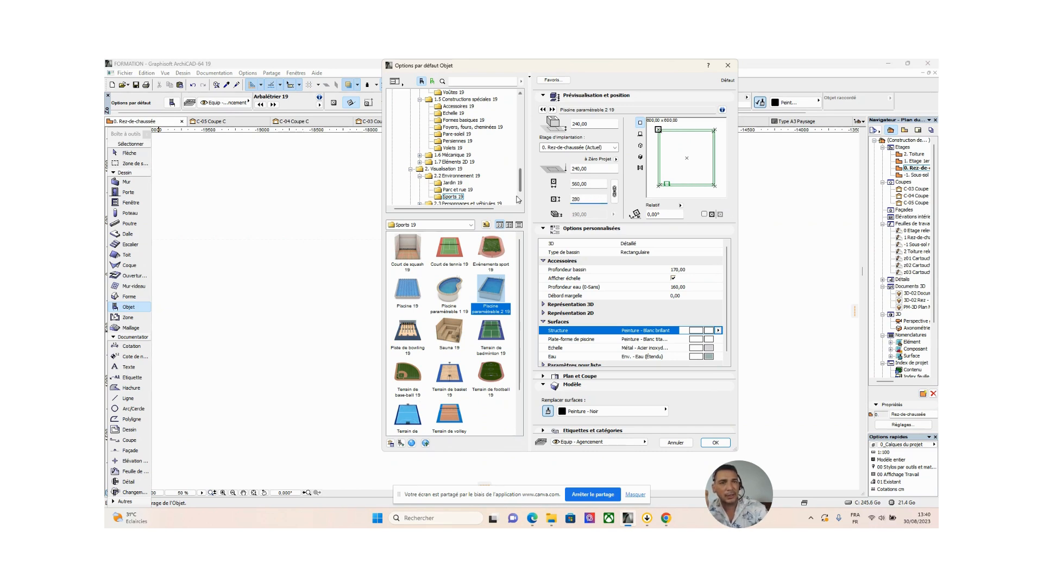
pyautogui.press('Tab')
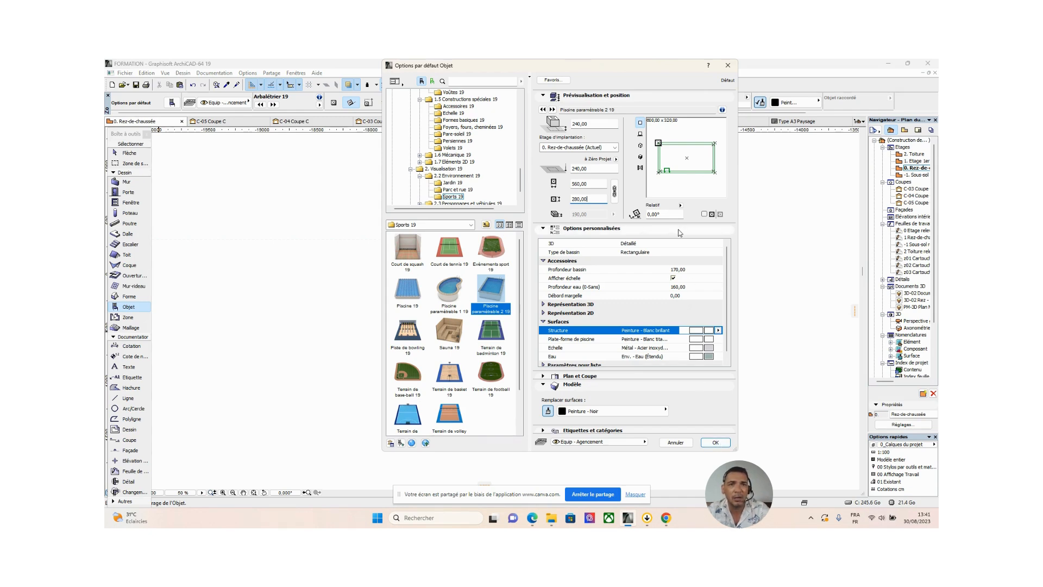
pyautogui.click(714, 442)
pyautogui.scroll(5, 448, 244)
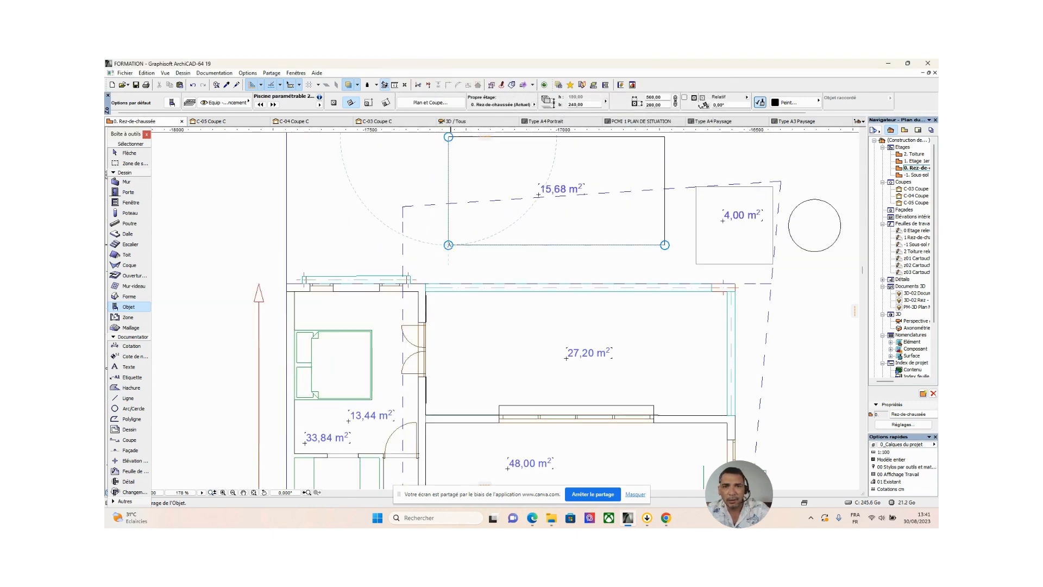
pyautogui.click(448, 244)
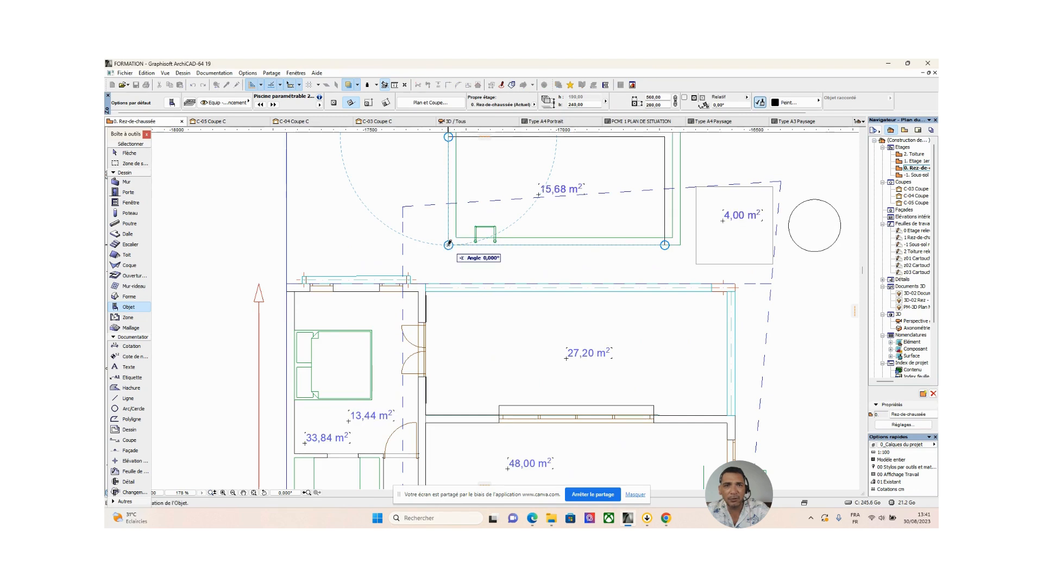
pyautogui.scroll(-2, 448, 244)
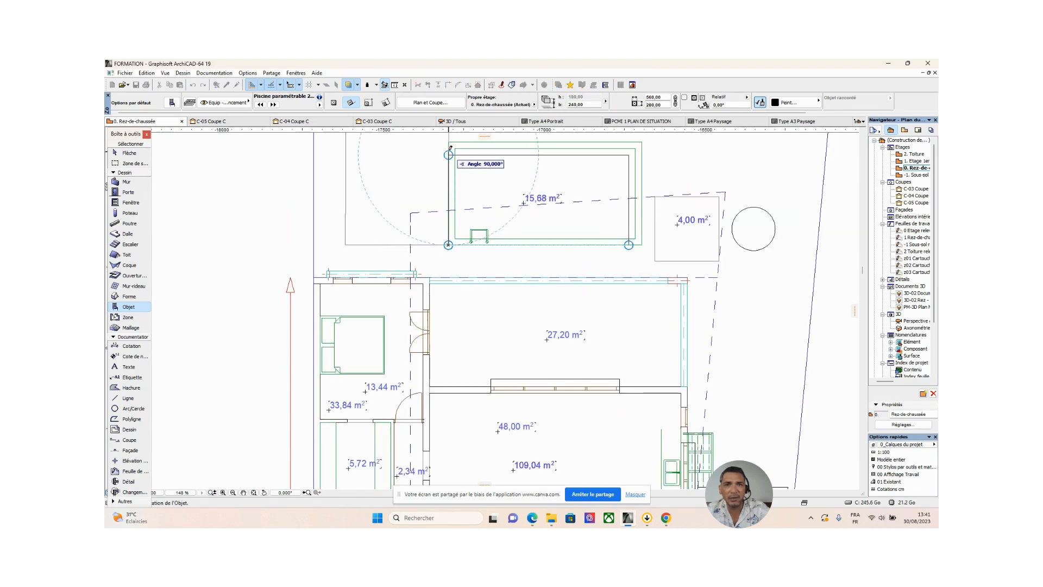
pyautogui.click(641, 243)
pyautogui.click(660, 302)
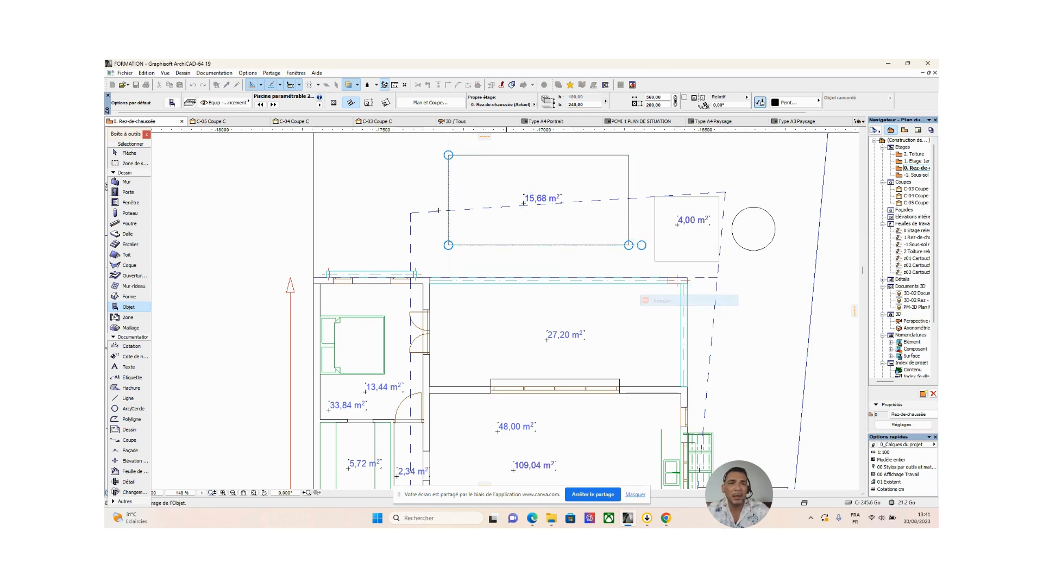
# Set the pool's dimensions to 520 and 240 and place it at 0° from the lower-left corner of the pool outline
pyautogui.click(172, 104)
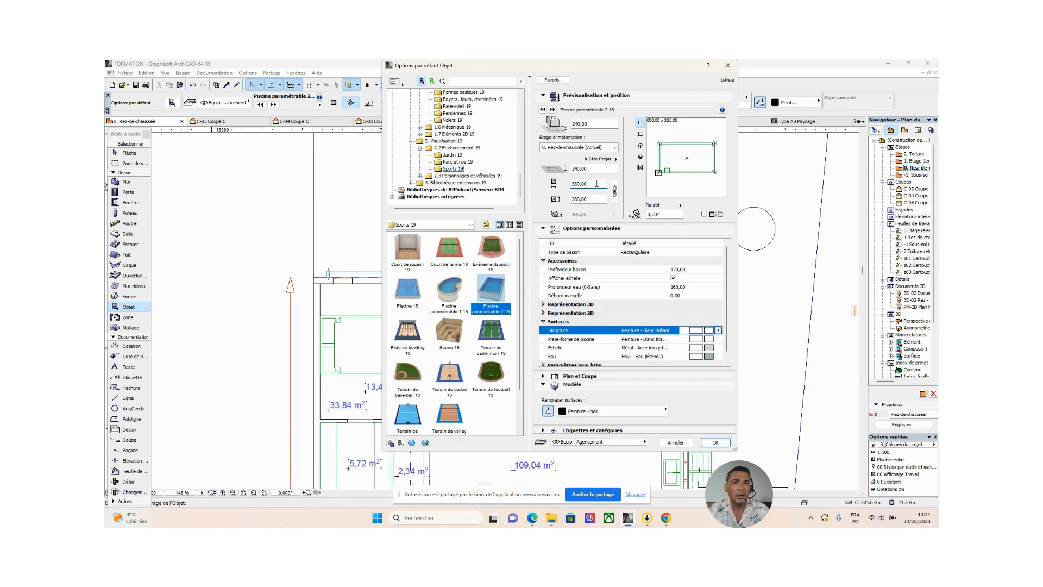
pyautogui.doubleClick(596, 183)
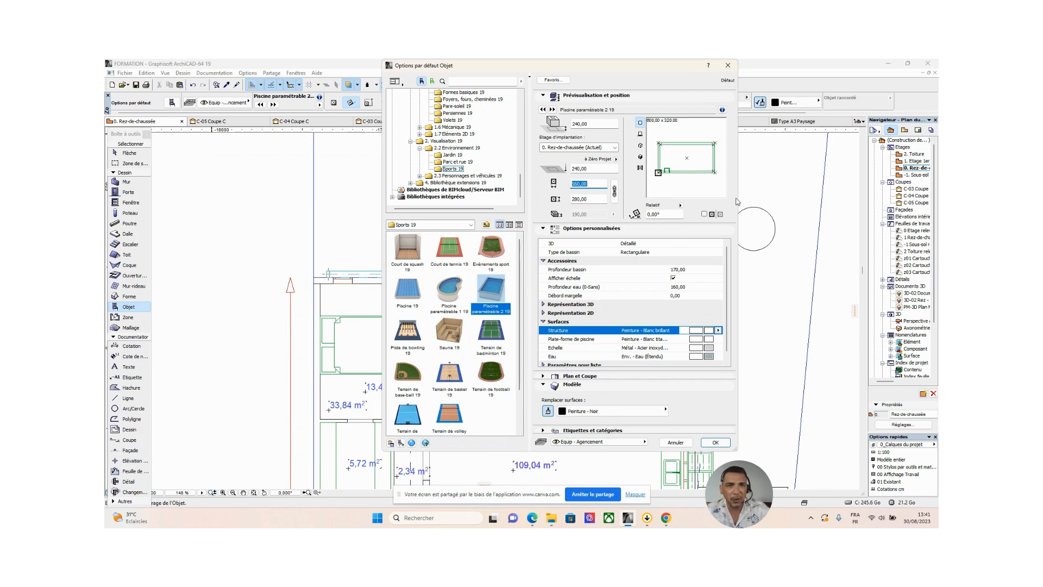
pyautogui.write('520,00')
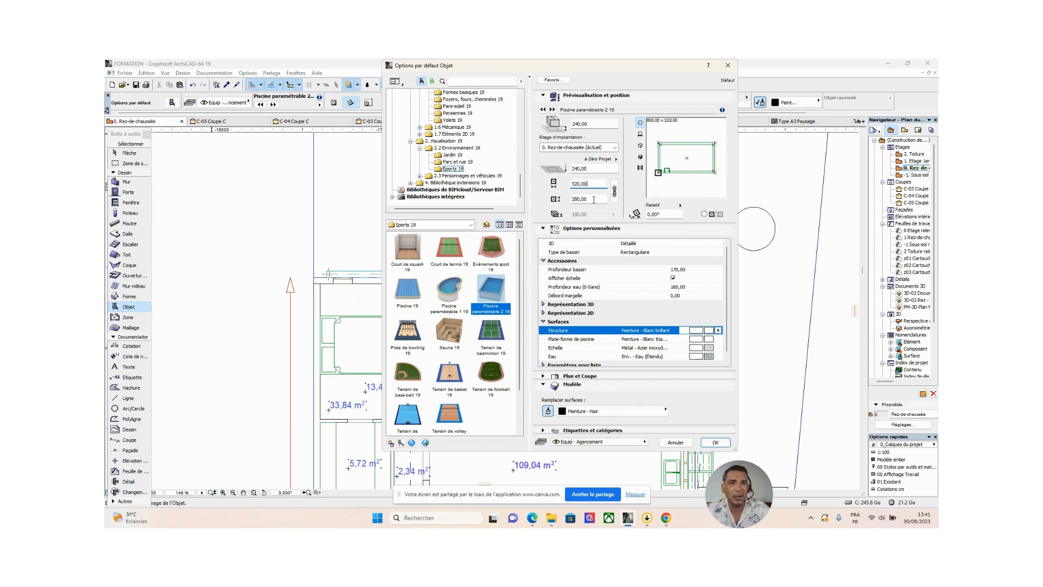
pyautogui.click(596, 199)
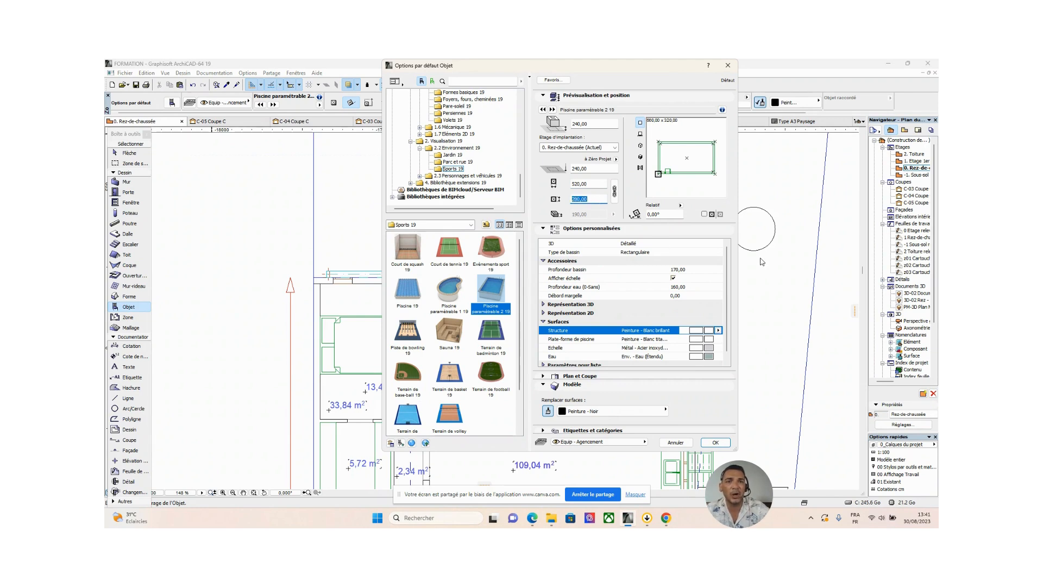
pyautogui.write('240')
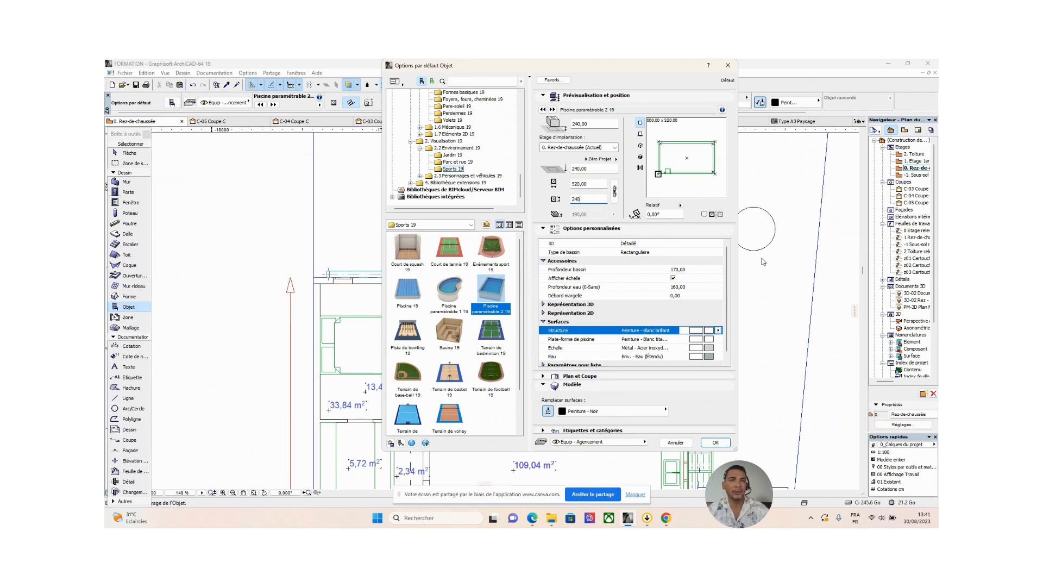
pyautogui.write(',00')
pyautogui.click(715, 442)
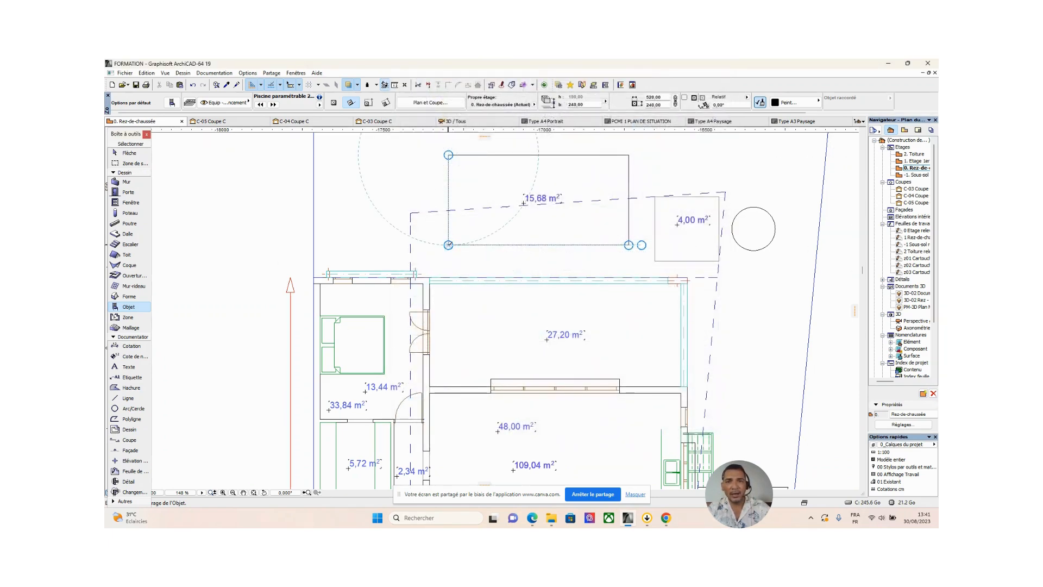
pyautogui.click(448, 245)
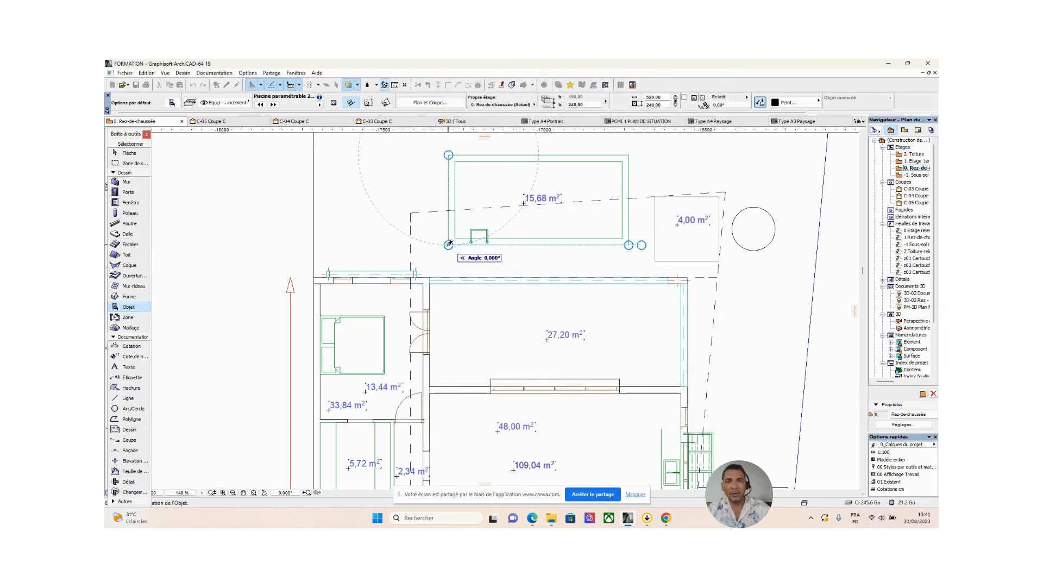
pyautogui.click(629, 245)
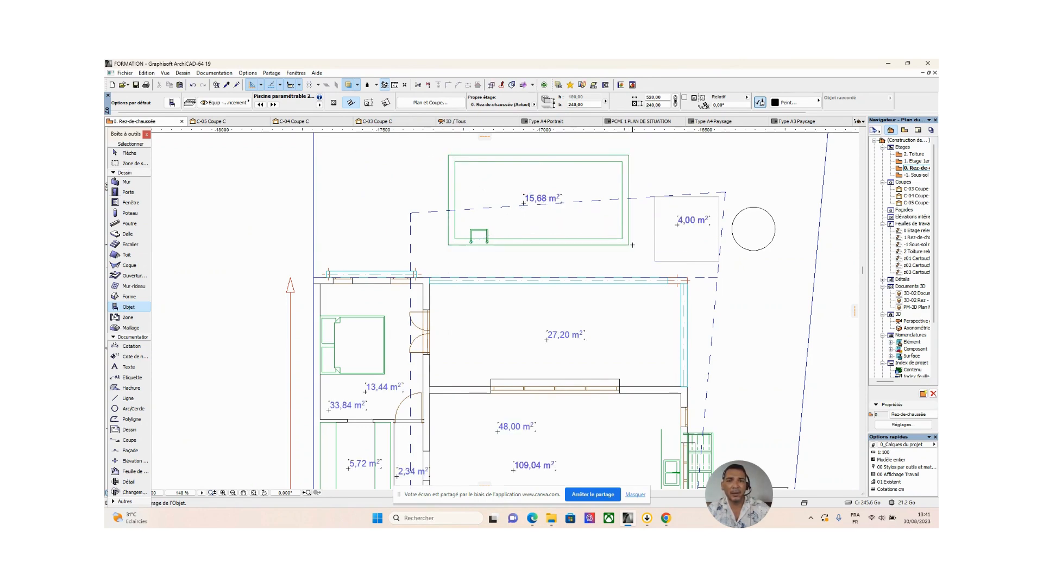
# Check the placed pool's height and appearance in the 3D view against its position on the ground-floor plan
pyautogui.scroll(-4, 738, 312)
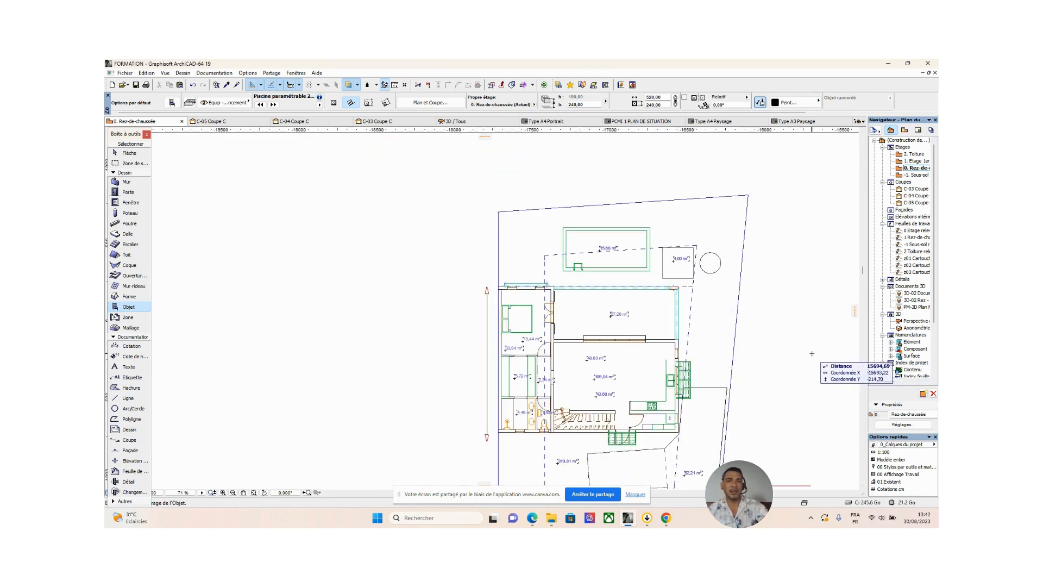
pyautogui.click(134, 155)
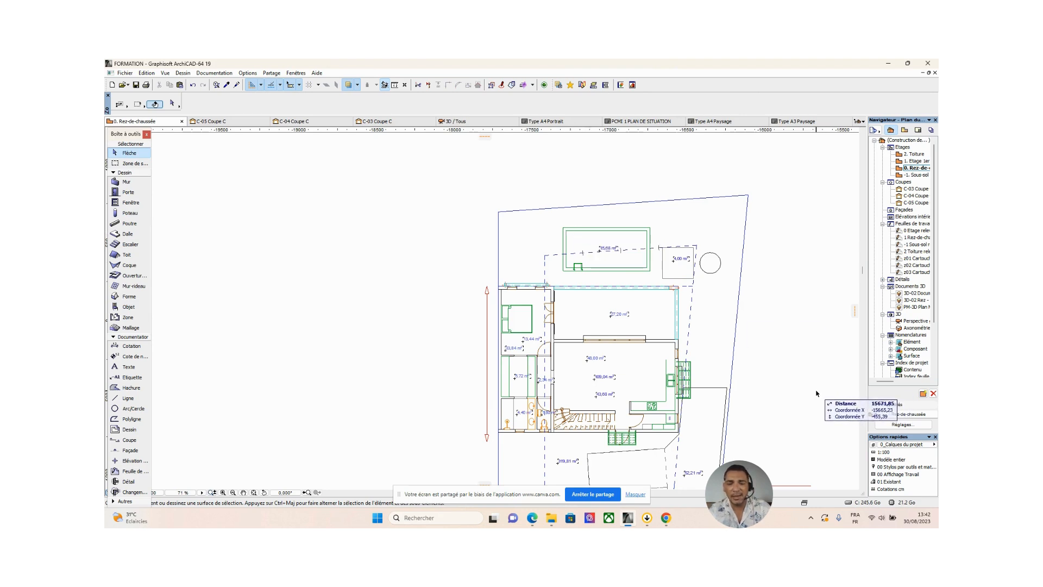
pyautogui.click(485, 125)
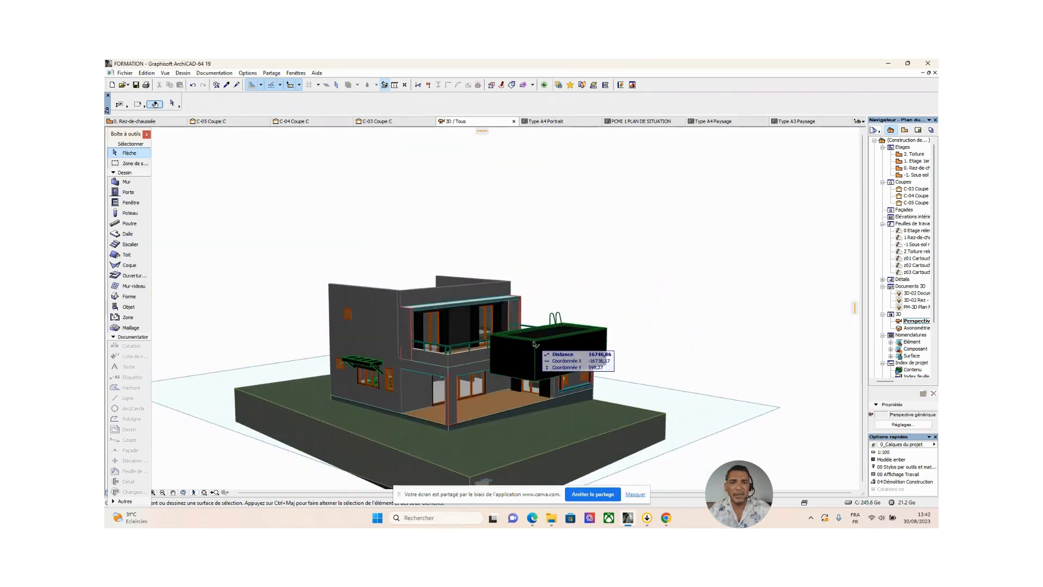
pyautogui.click(534, 344)
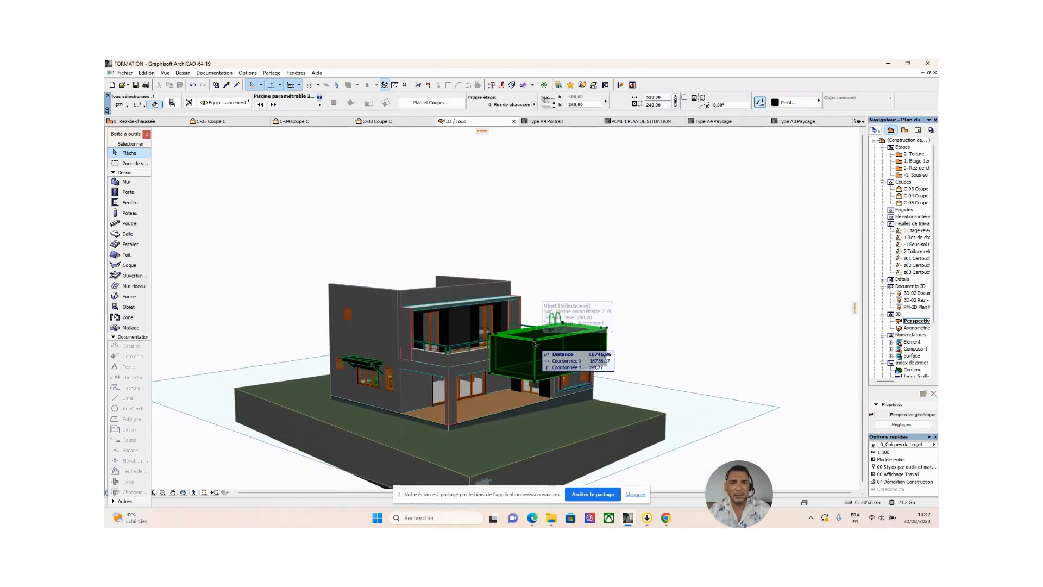
pyautogui.click(558, 252)
pyautogui.press('F2')
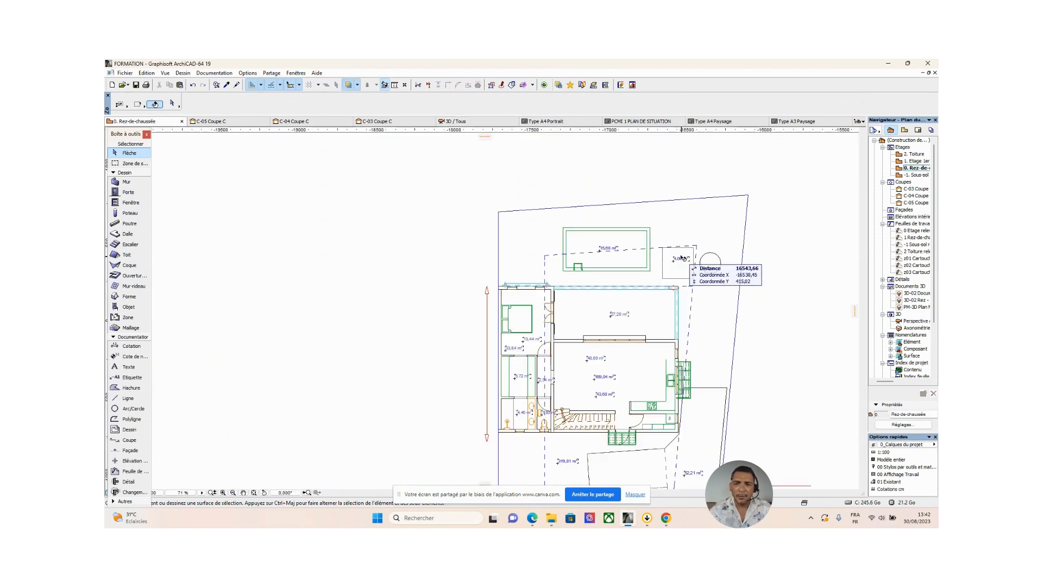
pyautogui.click(651, 271)
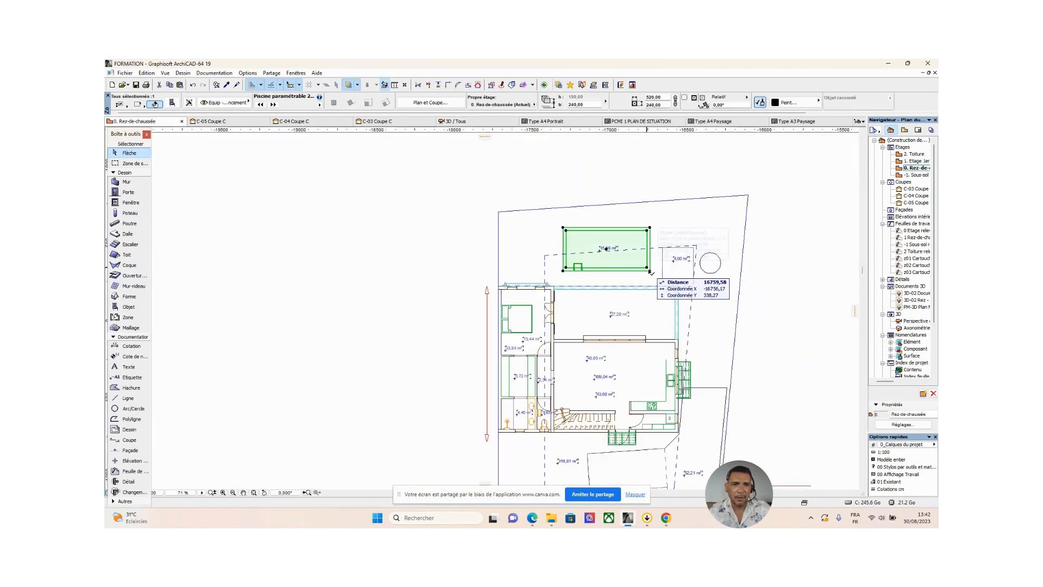
pyautogui.click(688, 205)
pyautogui.press('F3')
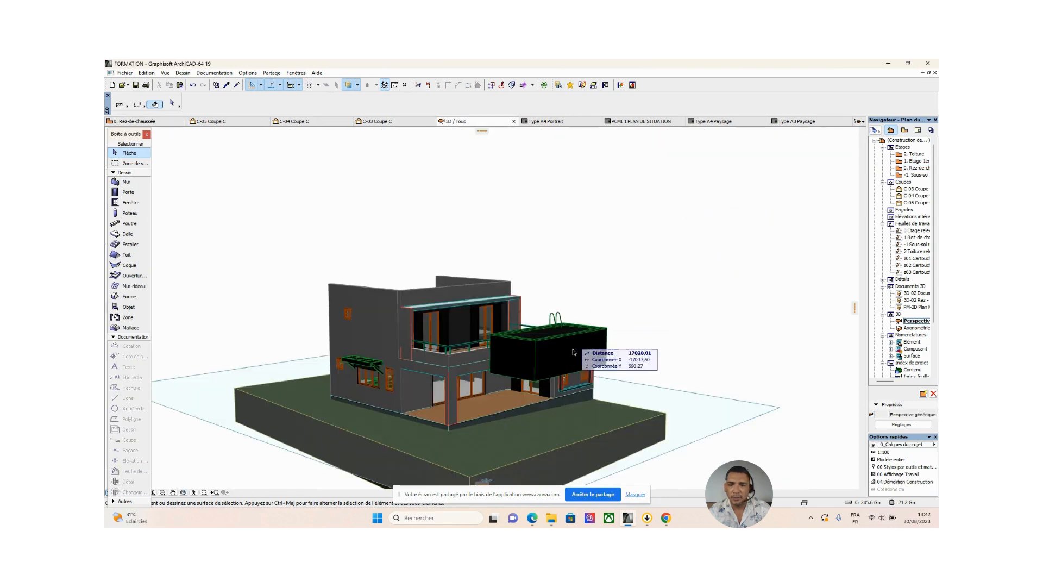
# Turn off the Peinture - Noir surface override on the pool so its individual surfaces apply
pyautogui.click(543, 338)
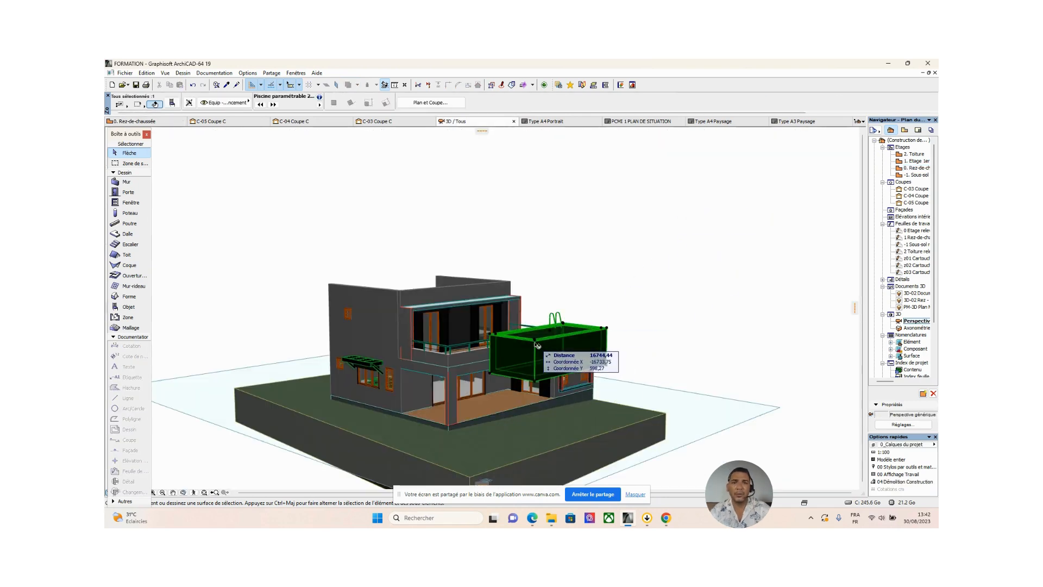
pyautogui.click(172, 102)
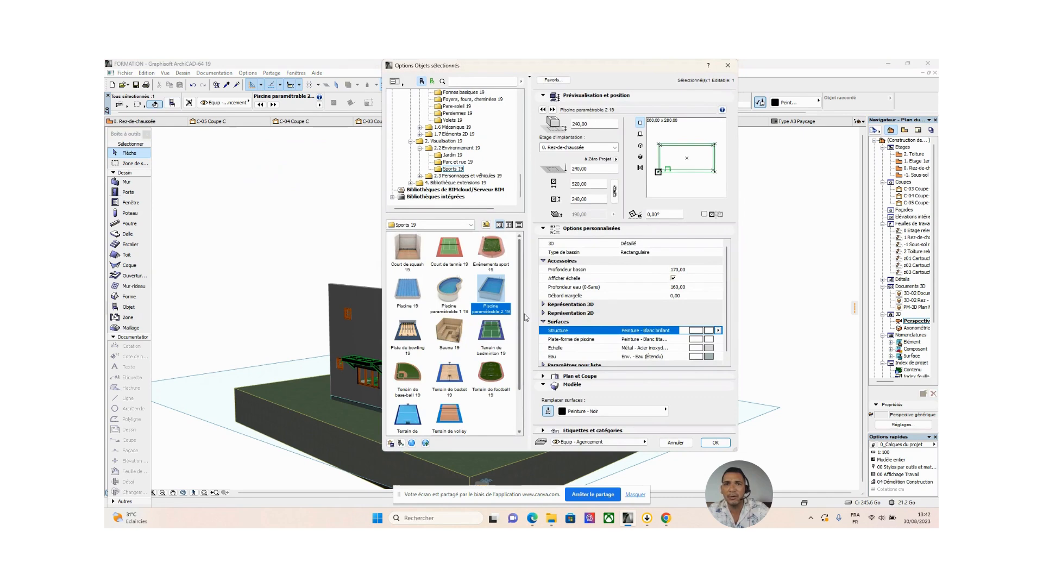
pyautogui.moveTo(726, 291); pyautogui.dragTo(726, 313)
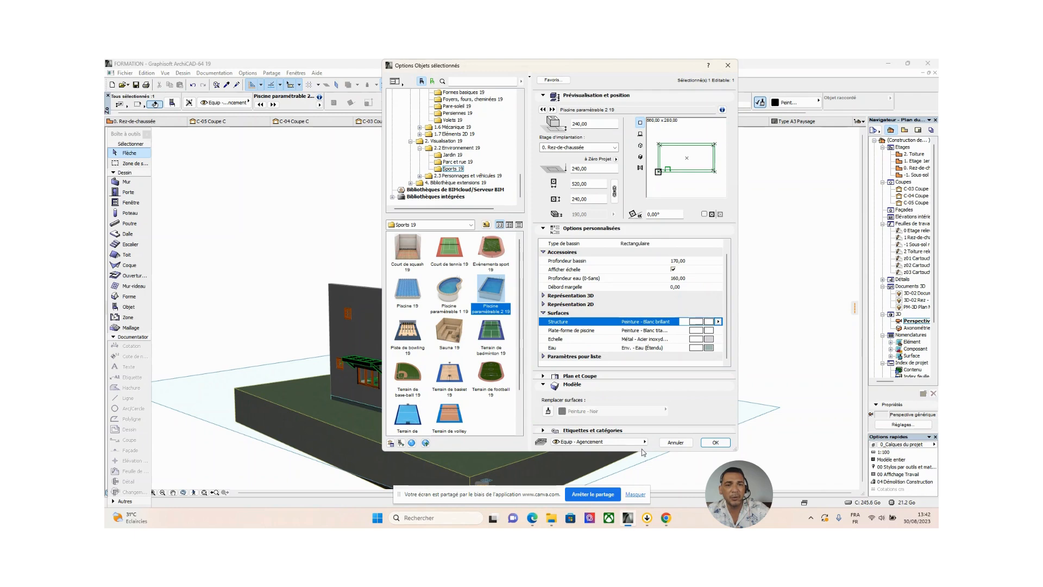
pyautogui.click(716, 442)
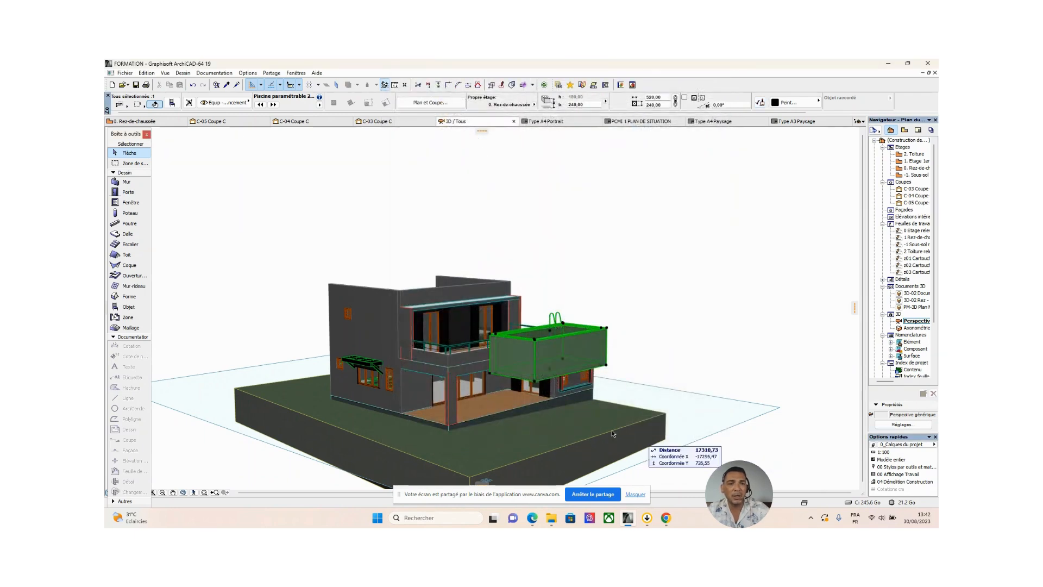
# Set the pool's base elevation to -170 relative to project zero, keeping it on the ground-floor storey
pyautogui.click(538, 354)
pyautogui.moveTo(539, 354); pyautogui.dragTo(579, 305, button='middle')
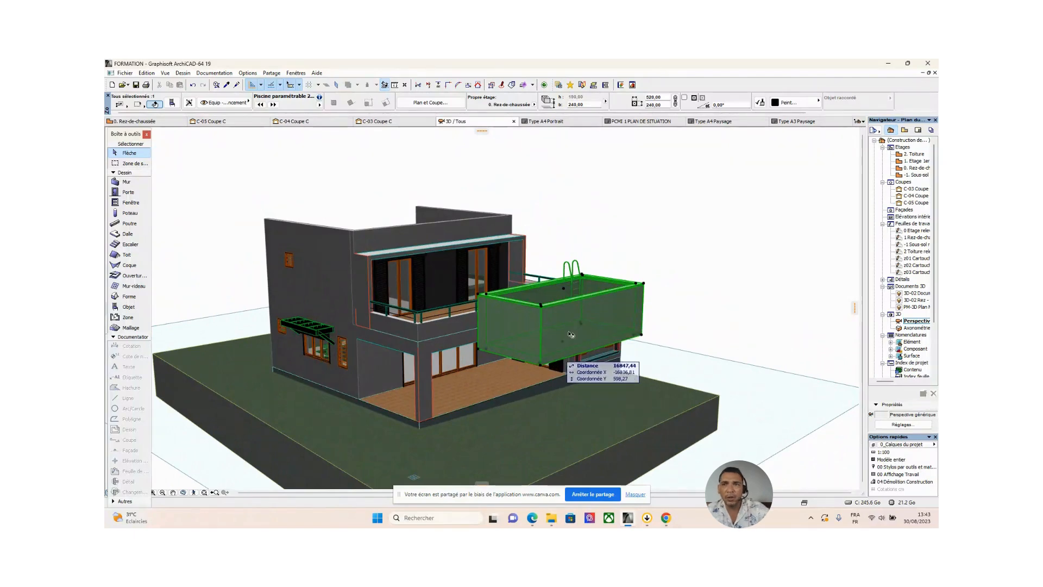
pyautogui.click(189, 104)
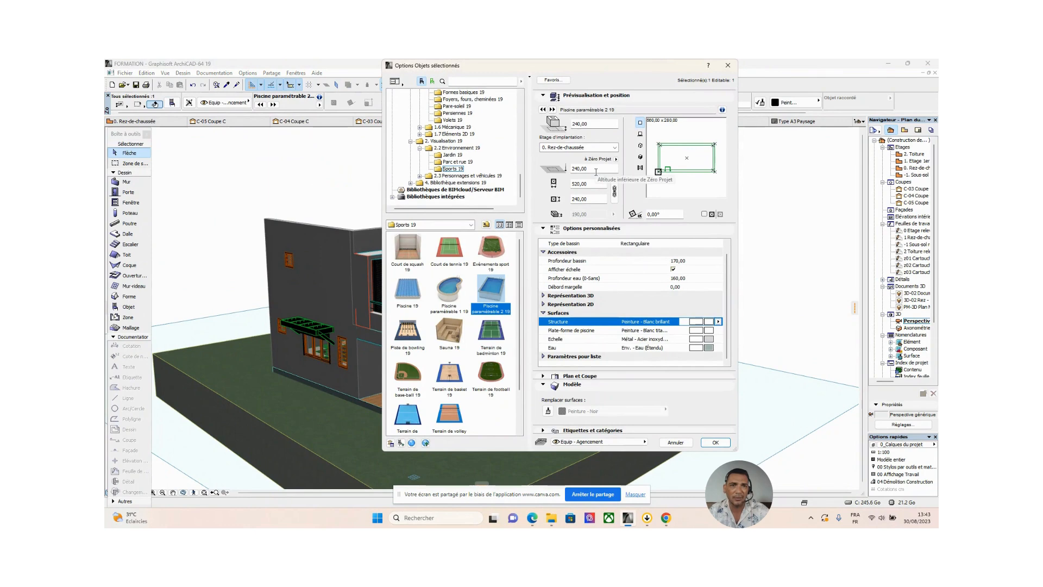
pyautogui.click(598, 149)
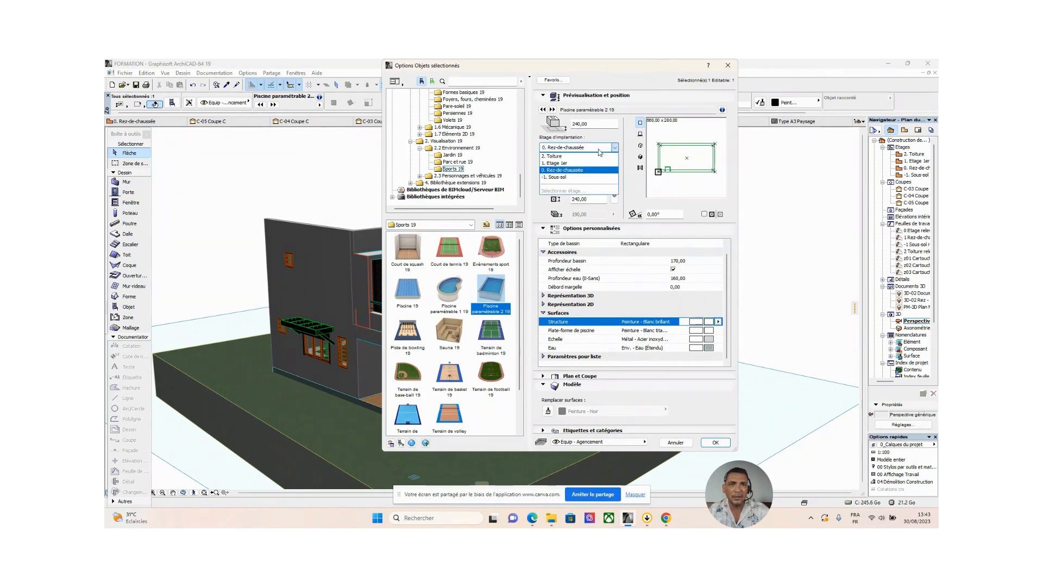
pyautogui.click(599, 150)
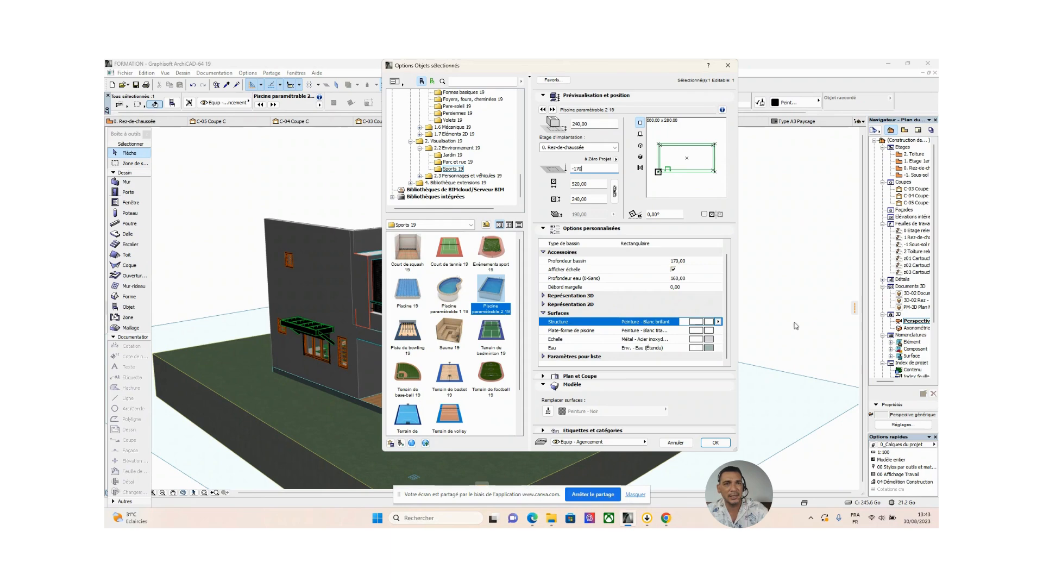
pyautogui.press('Return')
pyautogui.click(715, 443)
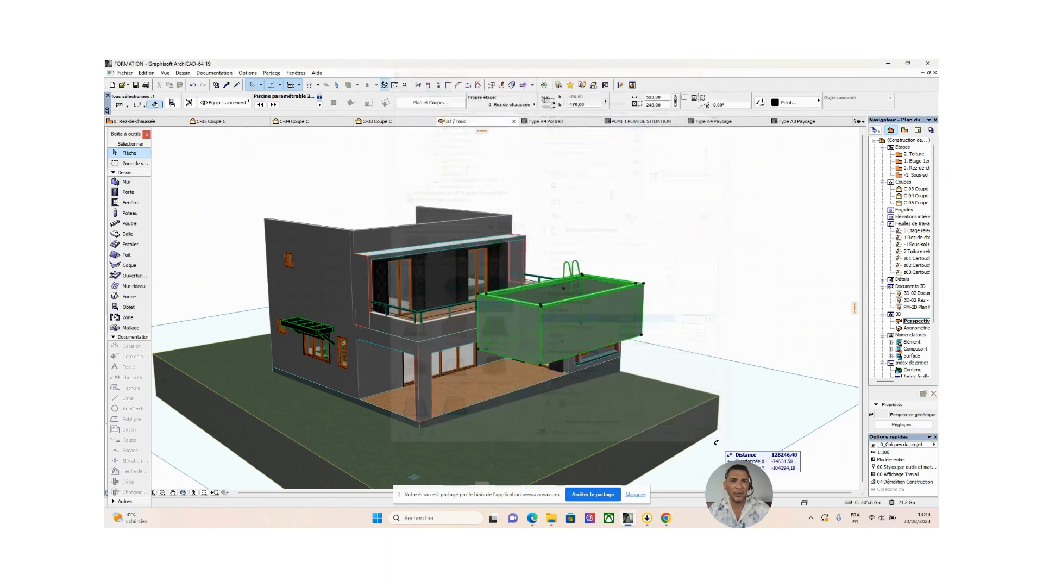
# Examine from several angles in 3D how the pool's rim sits against the terrain and the covered terrace
pyautogui.scroll(3, 568, 422)
pyautogui.keyDown('shift'); pyautogui.moveTo(565, 426); pyautogui.dragTo(668, 355, button='middle'); pyautogui.keyUp('shift')
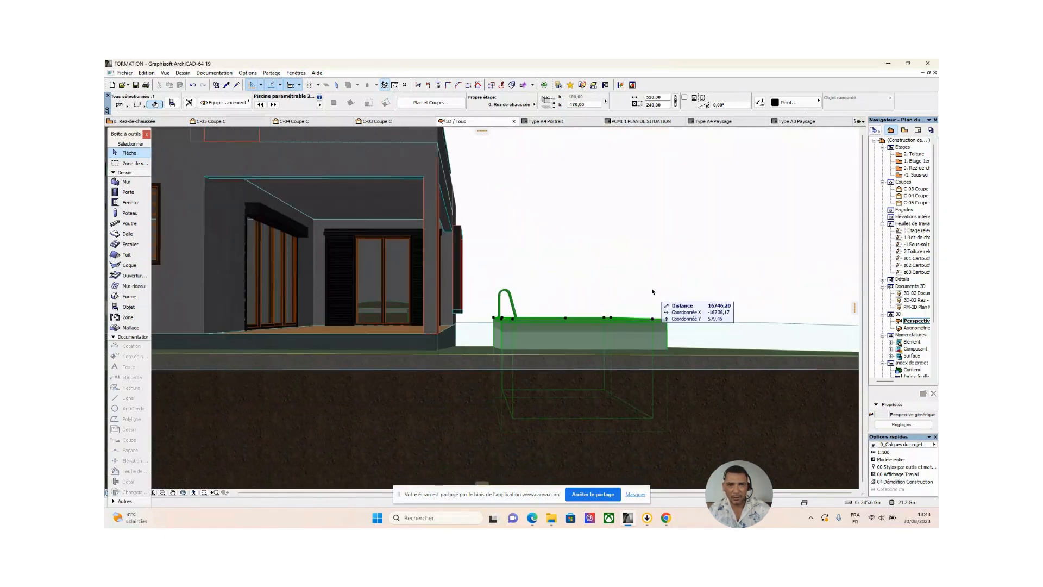
pyautogui.moveTo(509, 246); pyautogui.dragTo(517, 394, button='middle')
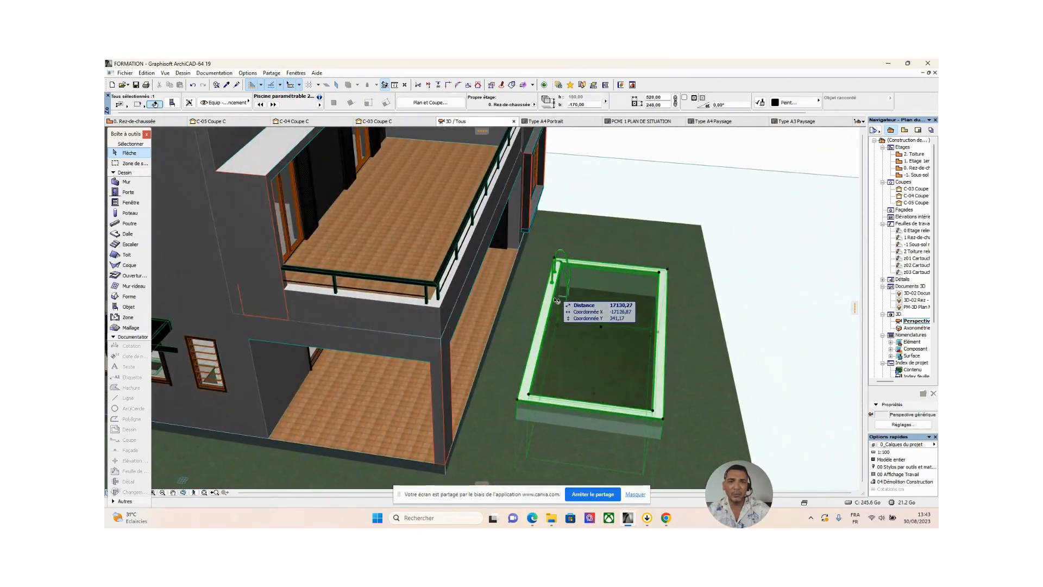
pyautogui.keyDown('shift'); pyautogui.moveTo(530, 467); pyautogui.dragTo(522, 389, button='middle'); pyautogui.keyUp('shift')
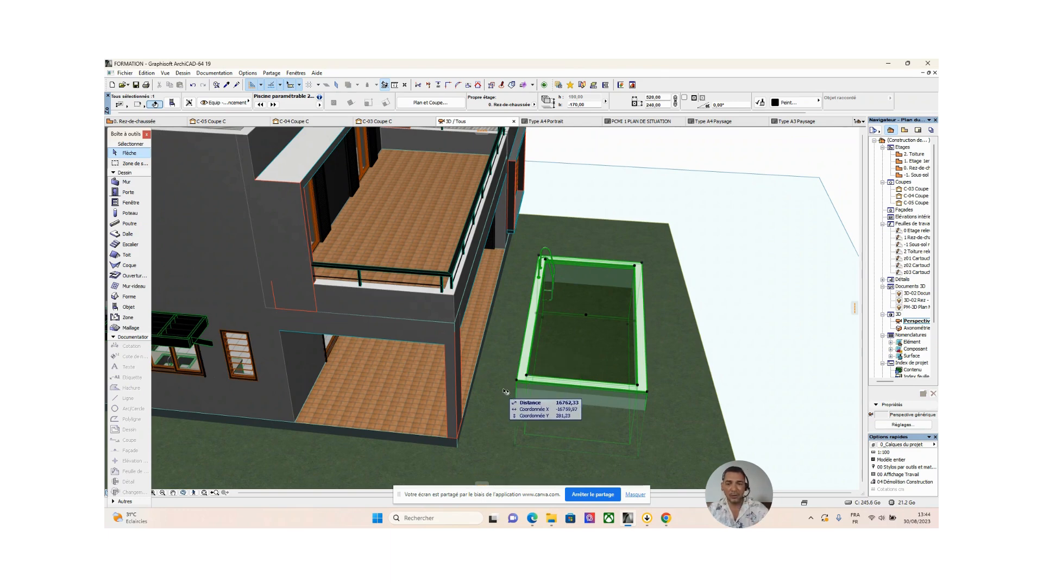
pyautogui.keyDown('shift'); pyautogui.moveTo(520, 394); pyautogui.dragTo(498, 355, button='middle'); pyautogui.keyUp('shift')
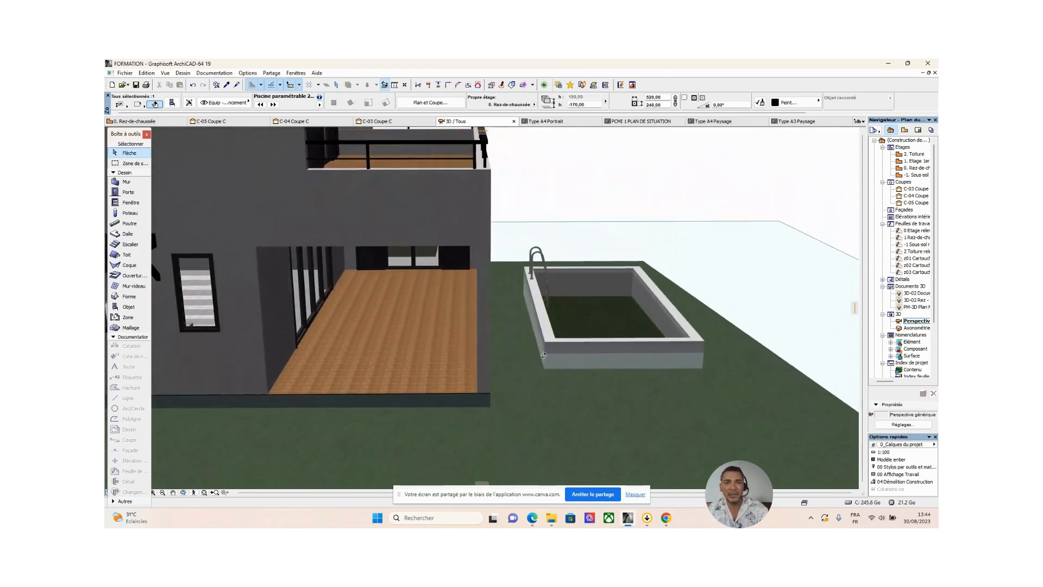
pyautogui.keyDown('shift'); pyautogui.moveTo(573, 353); pyautogui.dragTo(510, 346, button='middle'); pyautogui.keyUp('shift')
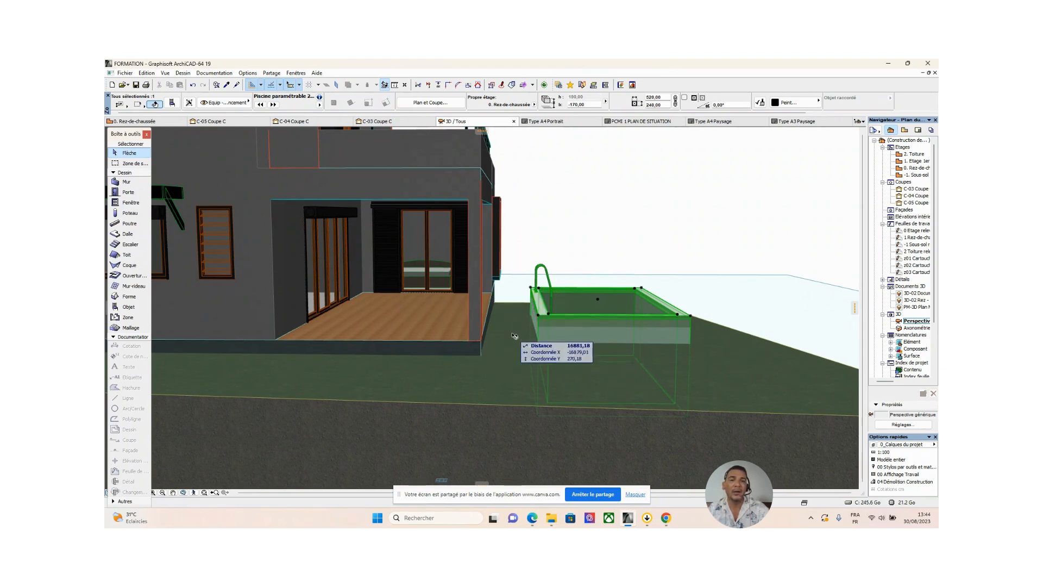
pyautogui.moveTo(514, 337)
pyautogui.keyDown('shift'); pyautogui.mouseDown(button='middle')
pyautogui.moveTo(489, 354)
pyautogui.moveTo(494, 386)
pyautogui.moveTo(519, 350)
pyautogui.moveTo(471, 369)
pyautogui.moveTo(530, 346)
pyautogui.moveTo(524, 338)
pyautogui.moveTo(500, 353)
pyautogui.moveTo(508, 326)
pyautogui.moveTo(576, 348)
pyautogui.moveTo(582, 340)
pyautogui.mouseUp(button='middle'); pyautogui.keyUp('shift')
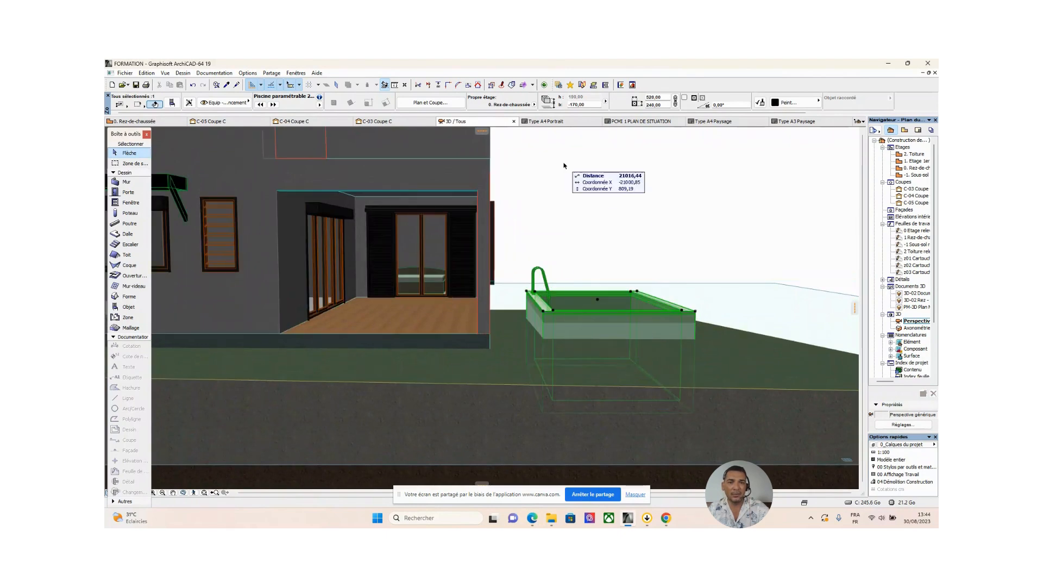
# Lower the selected pool to a base elevation of -190 and clear the selection
pyautogui.doubleClick(591, 104)
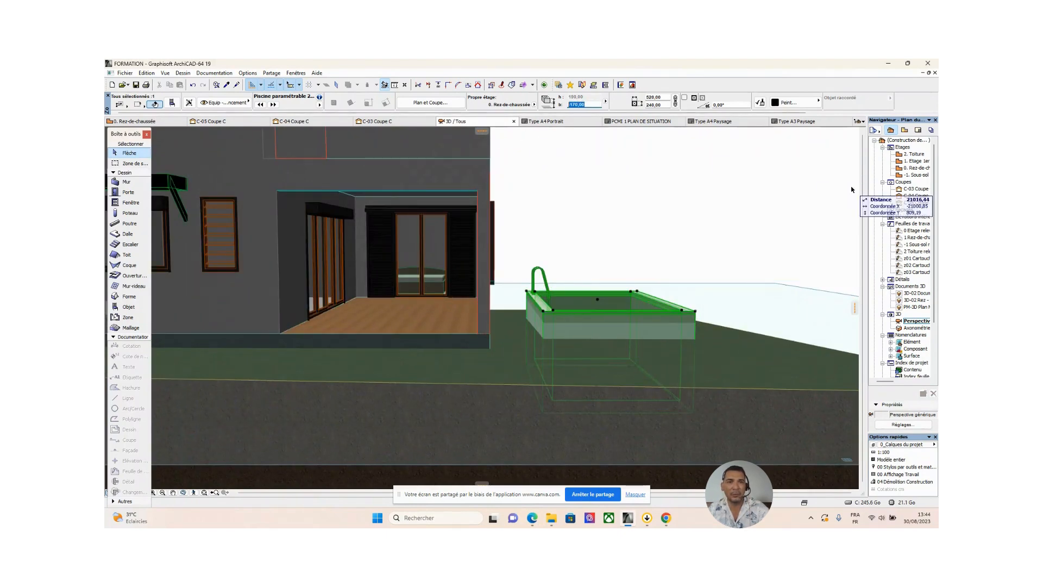
pyautogui.keyDown('shift'); pyautogui.moveTo(670, 260); pyautogui.dragTo(553, 310, button='middle'); pyautogui.keyUp('shift')
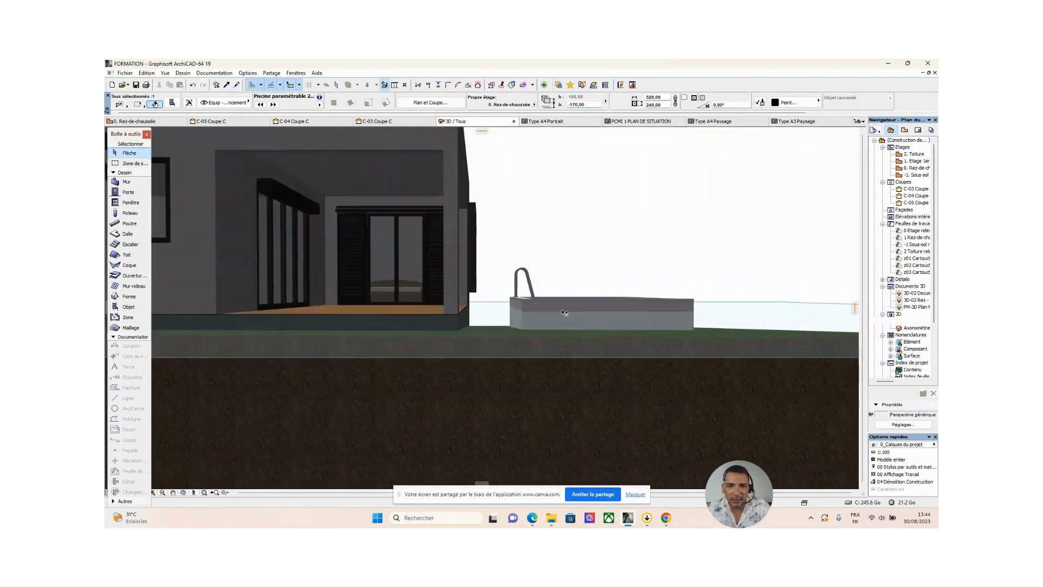
pyautogui.click(562, 308)
pyautogui.doubleClick(591, 106)
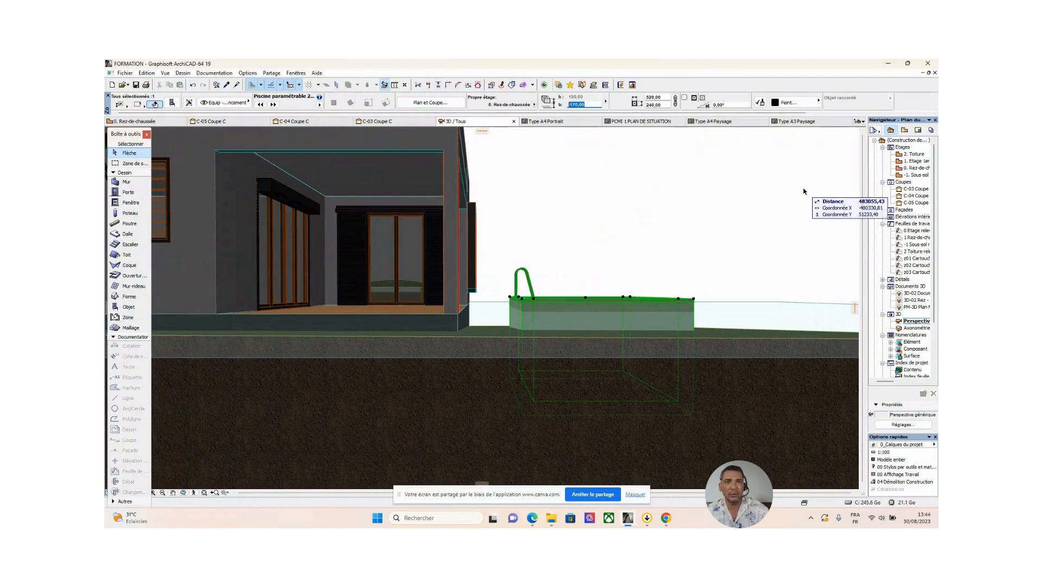
pyautogui.write('-1')
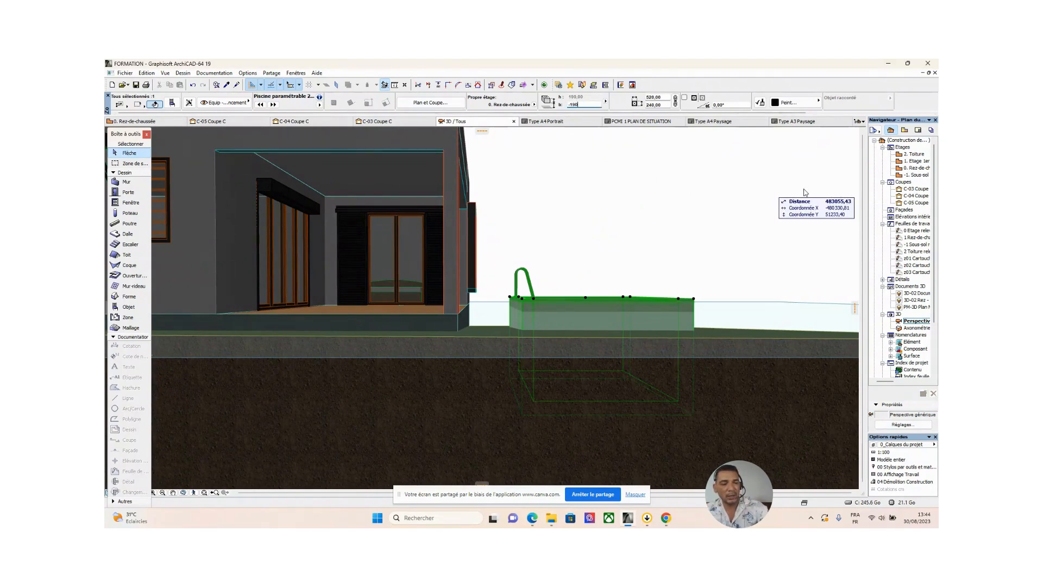
pyautogui.write('90')
pyautogui.press('Return')
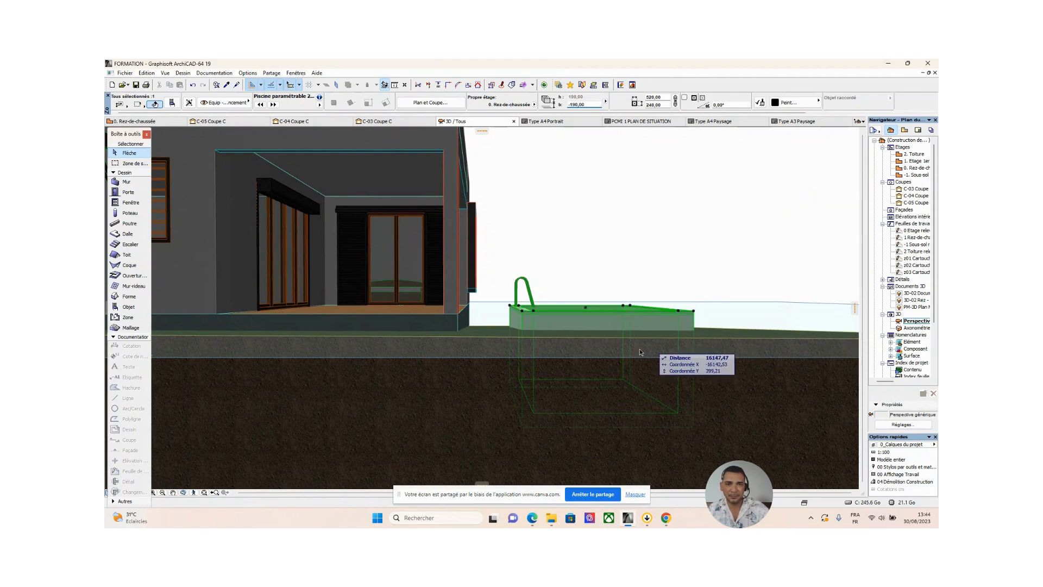
pyautogui.press('Escape')
# Inspect the lowered pool in 3D from around the house and close up, including its basin and the surrounding terrain
pyautogui.keyDown('shift'); pyautogui.moveTo(624, 333); pyautogui.dragTo(546, 348, button='middle'); pyautogui.keyUp('shift')
pyautogui.click(744, 197)
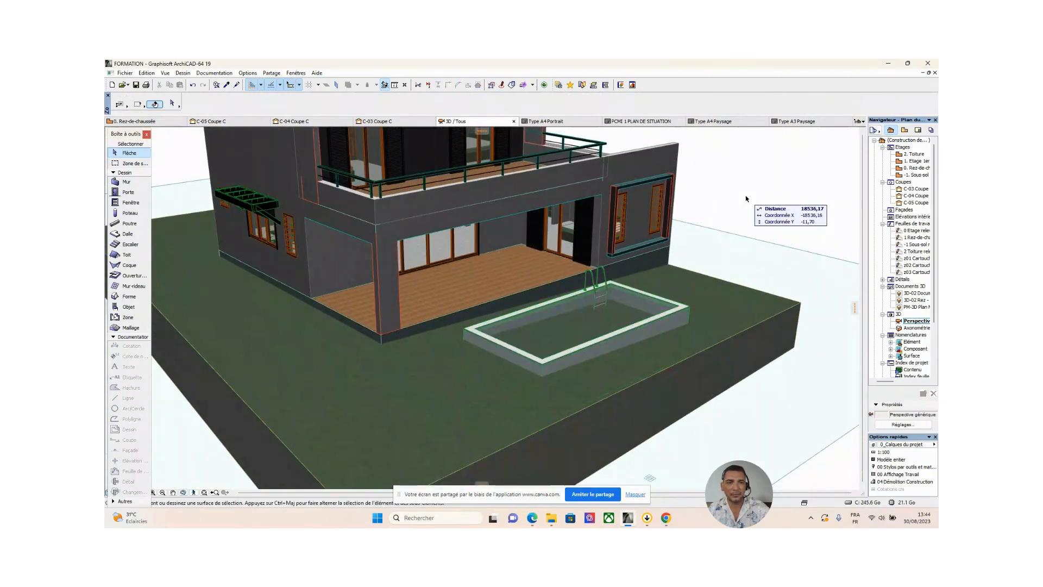
pyautogui.scroll(-3, 706, 220)
pyautogui.keyDown('shift'); pyautogui.moveTo(683, 226); pyautogui.dragTo(770, 245, button='middle'); pyautogui.keyUp('shift')
pyautogui.scroll(5, 501, 322)
pyautogui.scroll(-5, 501, 322)
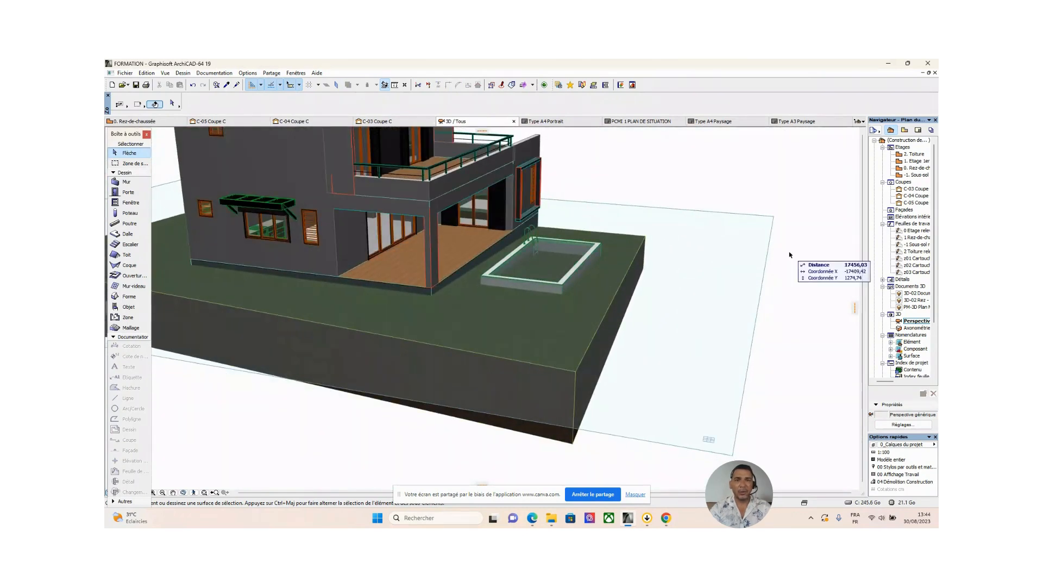
pyautogui.keyDown('shift'); pyautogui.moveTo(647, 285); pyautogui.dragTo(612, 298, button='middle'); pyautogui.keyUp('shift')
pyautogui.scroll(5, 613, 298)
pyautogui.scroll(2, 596, 233)
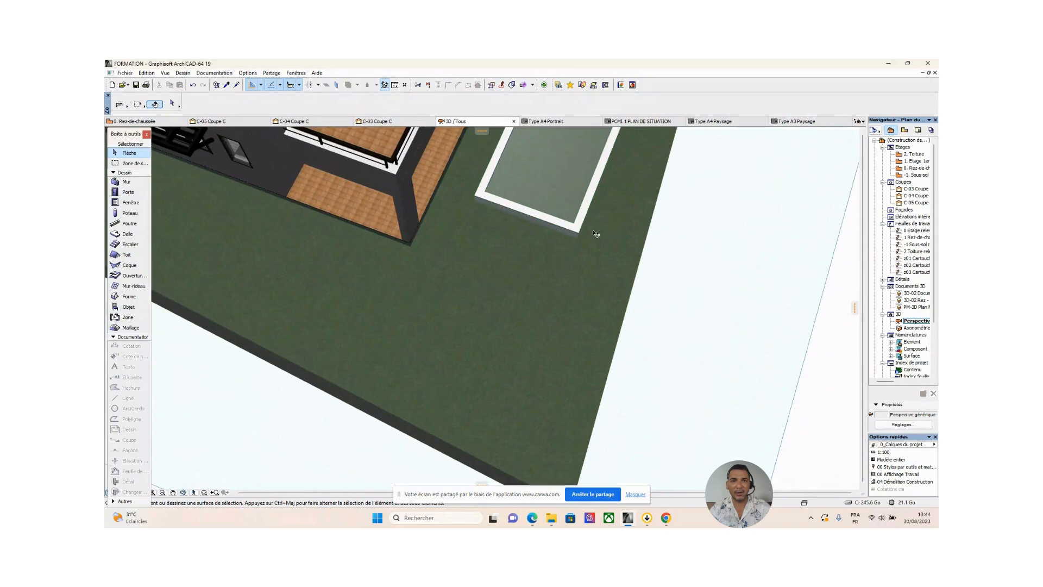
pyautogui.moveTo(595, 233); pyautogui.dragTo(547, 326, button='middle')
pyautogui.scroll(3, 547, 326)
# Identify the terrain mesh around the pool in 3D and select it on the ground-floor plan
pyautogui.click(542, 295)
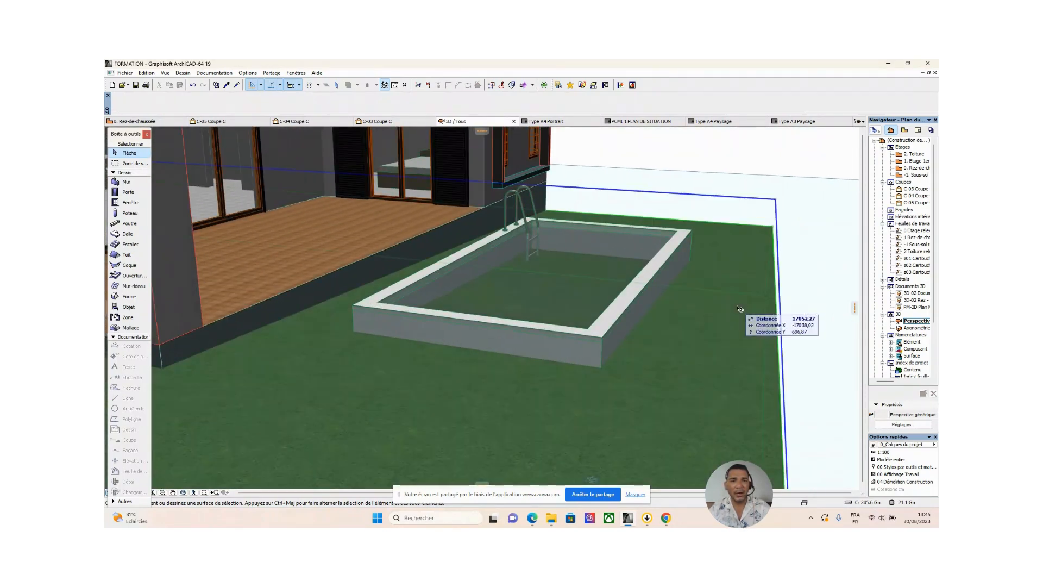
pyautogui.scroll(-5, 542, 295)
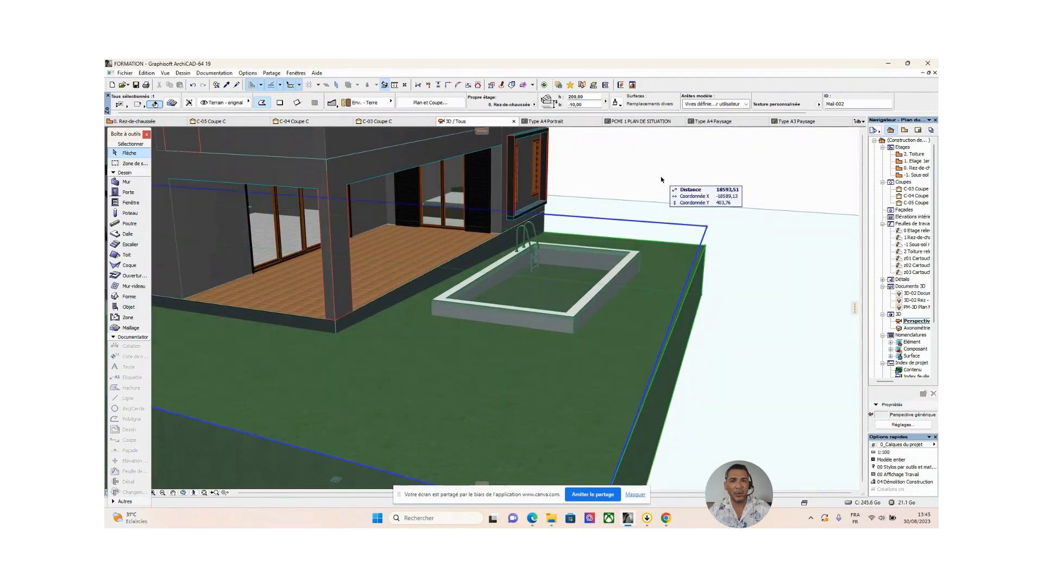
pyautogui.click(661, 179)
pyautogui.press('F2')
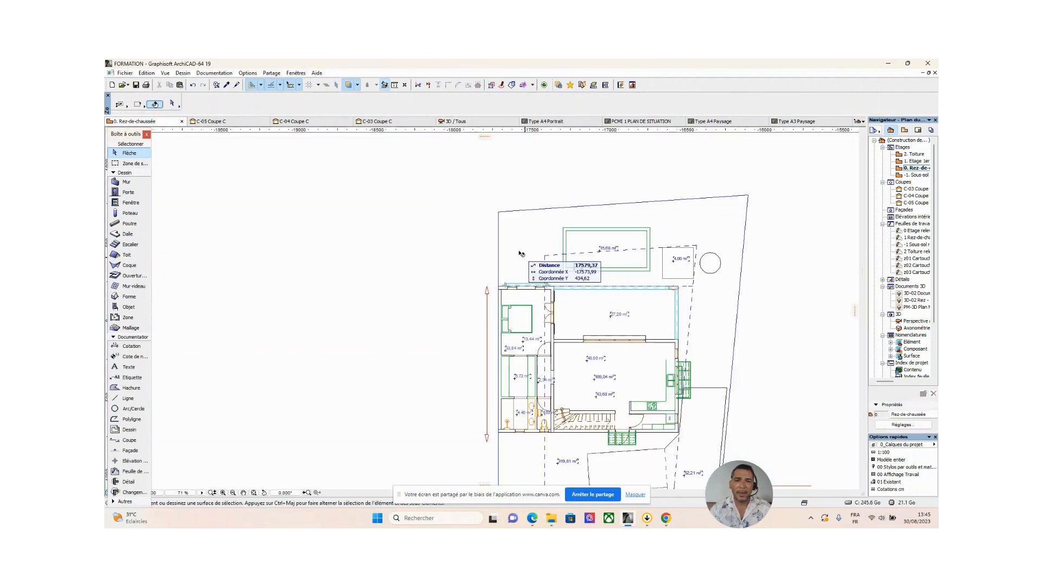
pyautogui.click(520, 249)
pyautogui.scroll(-4, 504, 228)
pyautogui.moveTo(505, 228); pyautogui.dragTo(527, 207, button='middle')
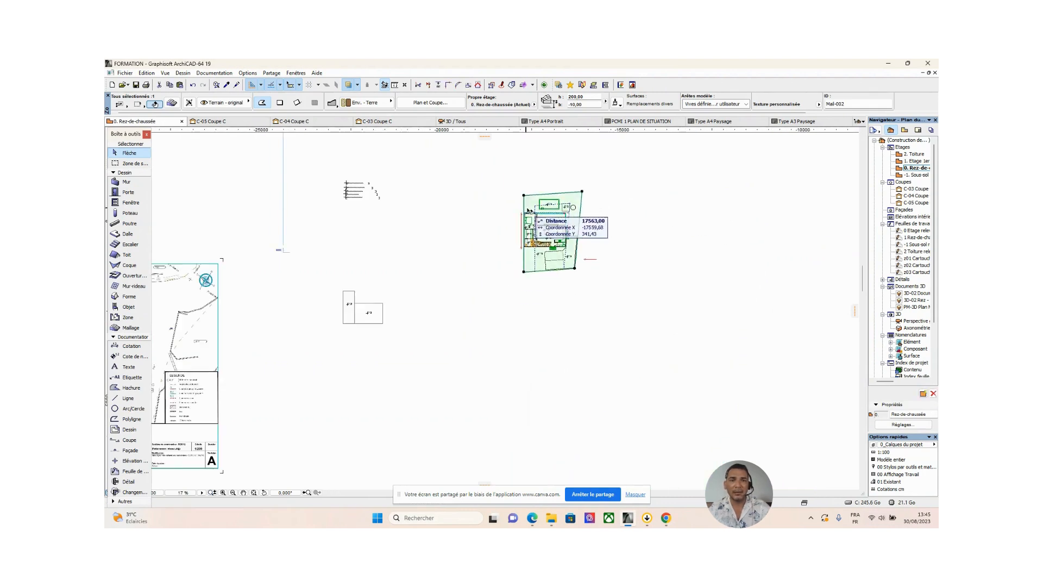
pyautogui.scroll(3, 527, 207)
pyautogui.click(527, 208)
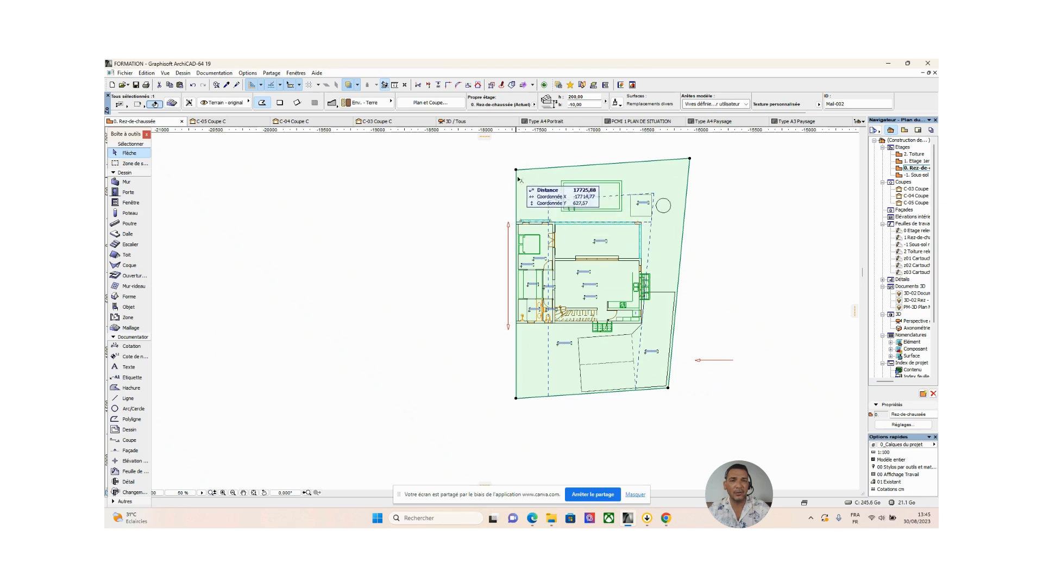
# Clear the terrain selection and examine the pool basin and surrounding ground close up in 3D
pyautogui.click(490, 182)
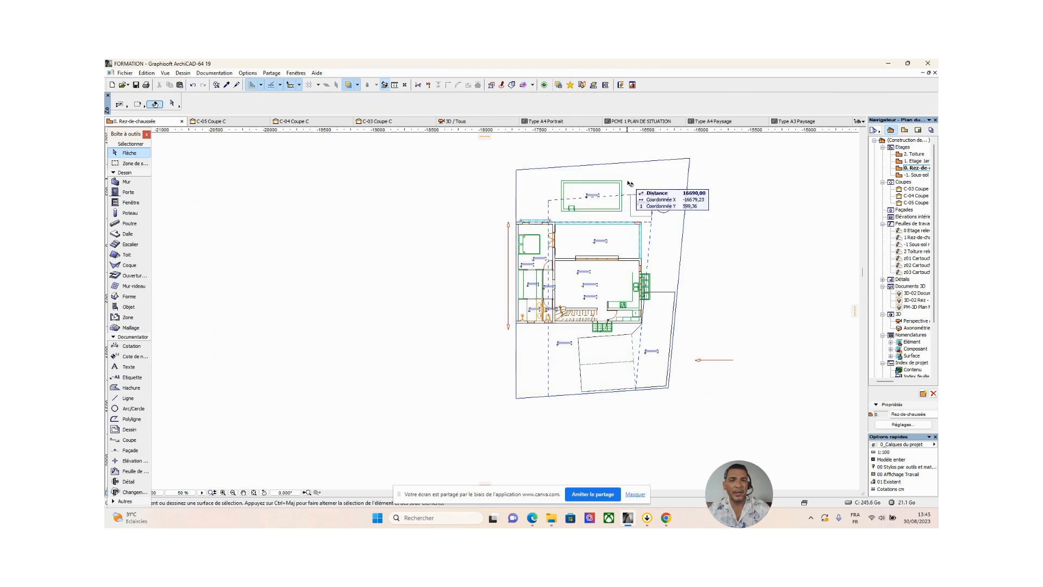
pyautogui.click(545, 191)
pyautogui.click(743, 205)
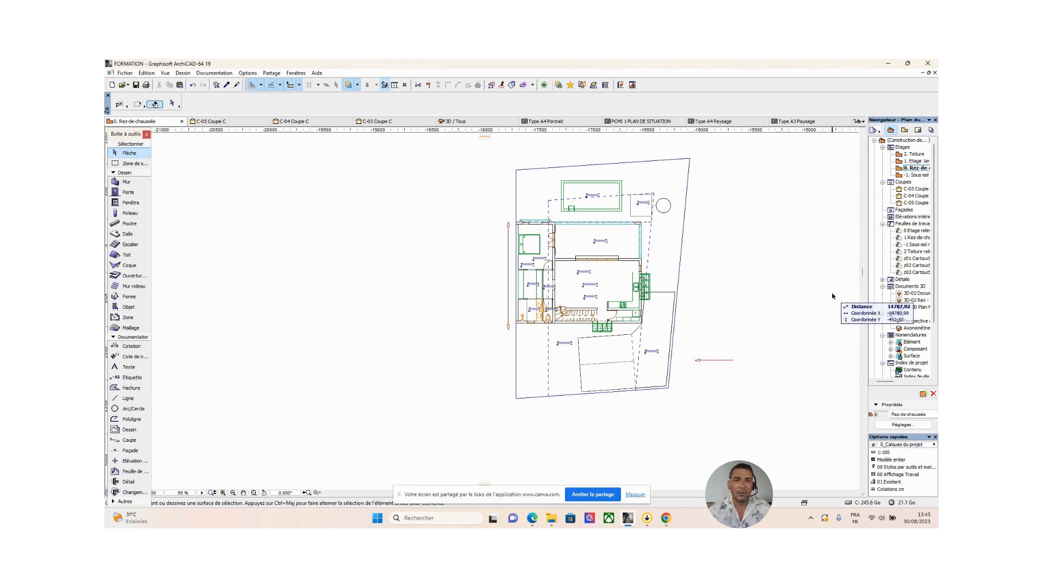
pyautogui.doubleClick(915, 321)
pyautogui.moveTo(649, 263)
pyautogui.keyDown('shift'); pyautogui.mouseDown(button='middle')
pyautogui.moveTo(621, 291)
pyautogui.moveTo(802, 293)
pyautogui.moveTo(633, 274)
pyautogui.mouseUp(button='middle'); pyautogui.keyUp('shift')
pyautogui.scroll(4, 633, 274)
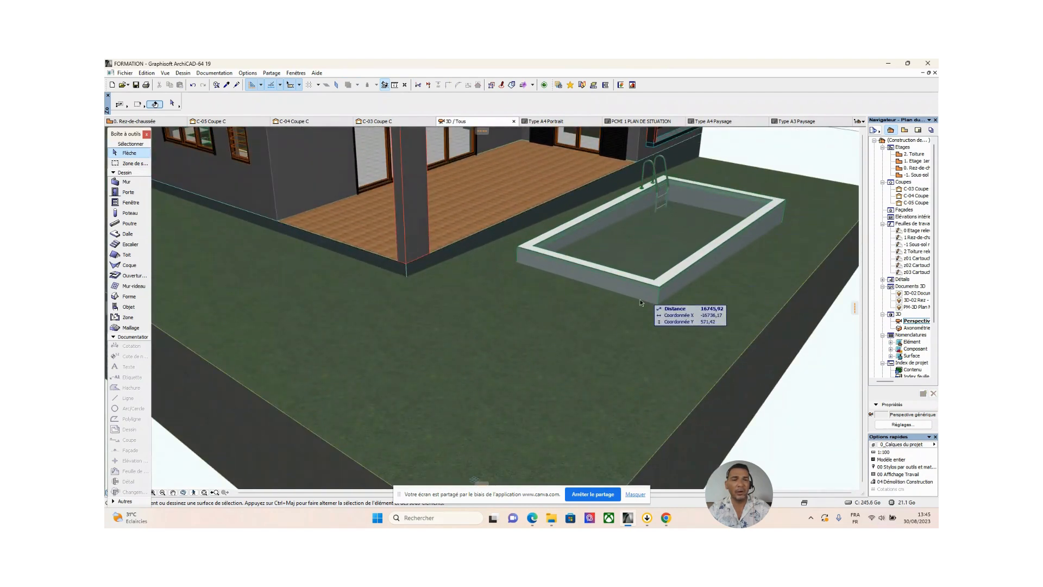
# Cut a rectangular hole in the ground-floor plan's terrain mesh along the pool's outer outline, and clear the selection
pyautogui.press('F2')
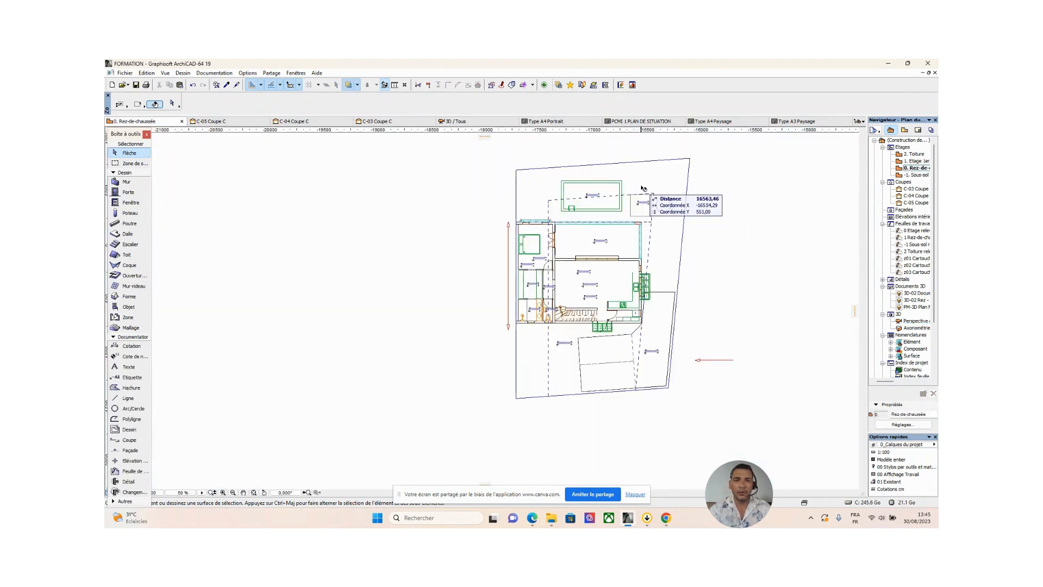
pyautogui.click(649, 179)
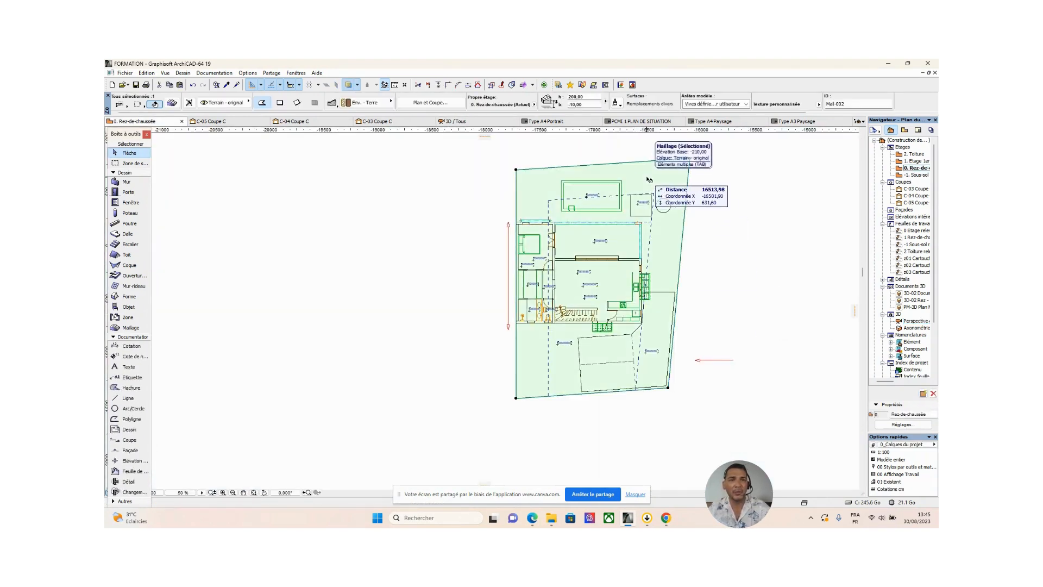
pyautogui.click(516, 170)
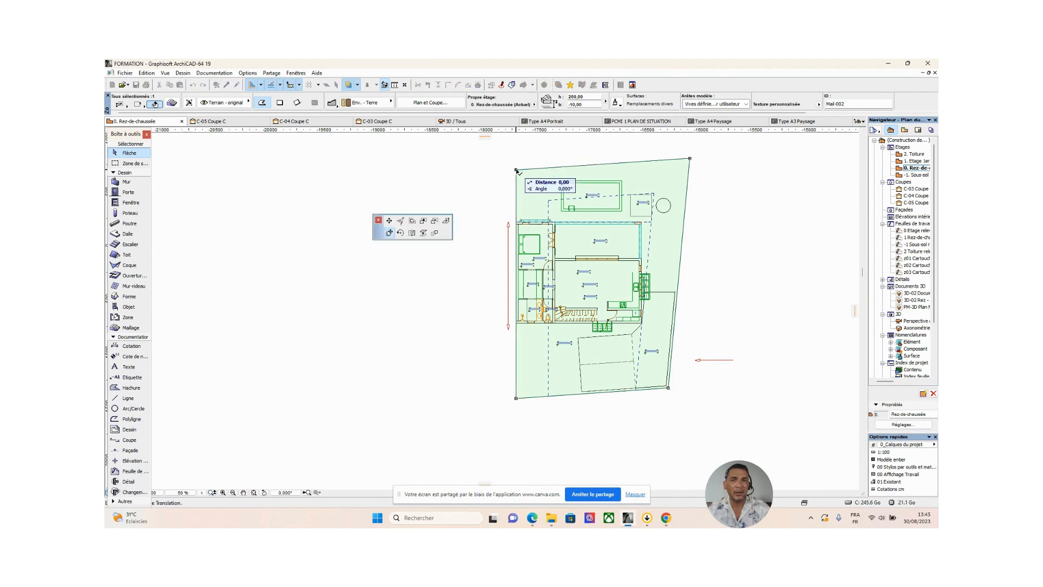
pyautogui.click(435, 222)
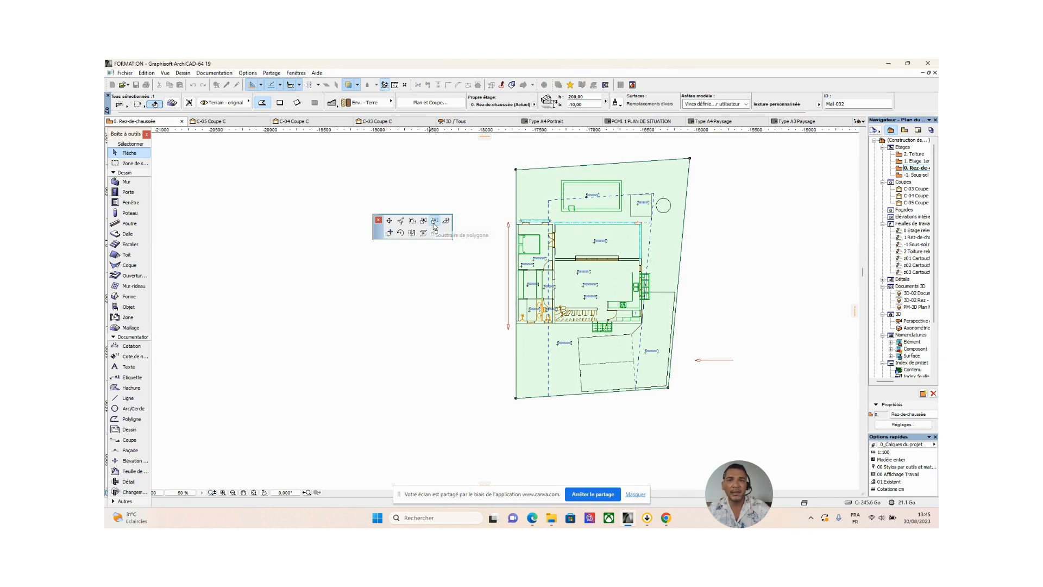
pyautogui.scroll(2, 631, 209)
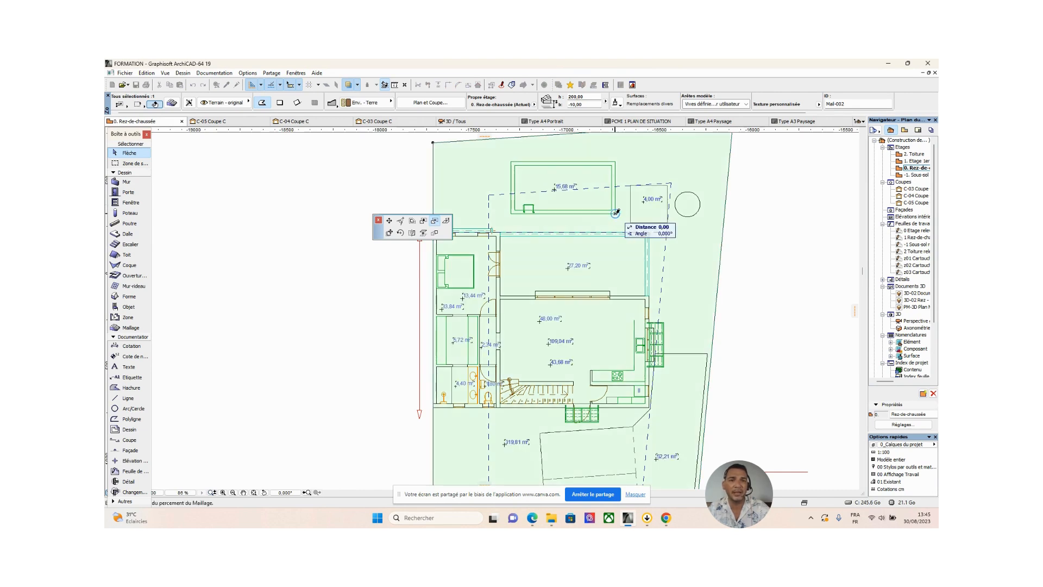
pyautogui.click(615, 213)
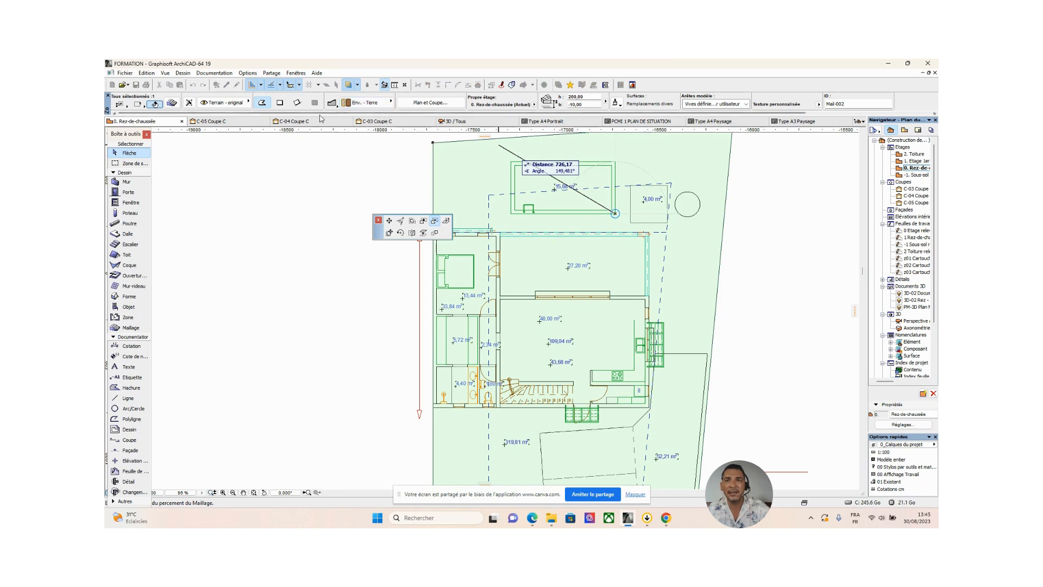
pyautogui.click(281, 103)
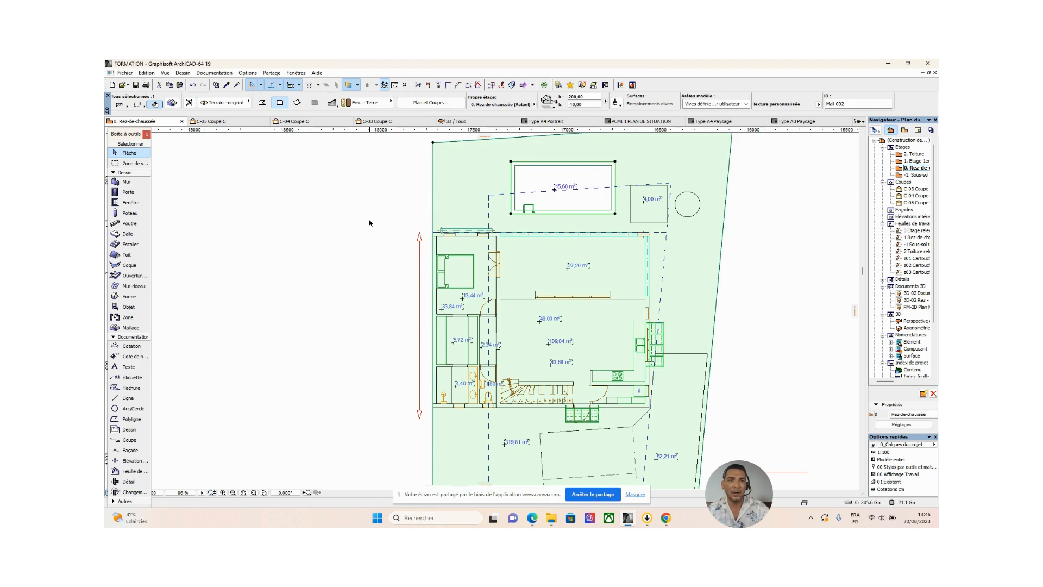
pyautogui.click(728, 284)
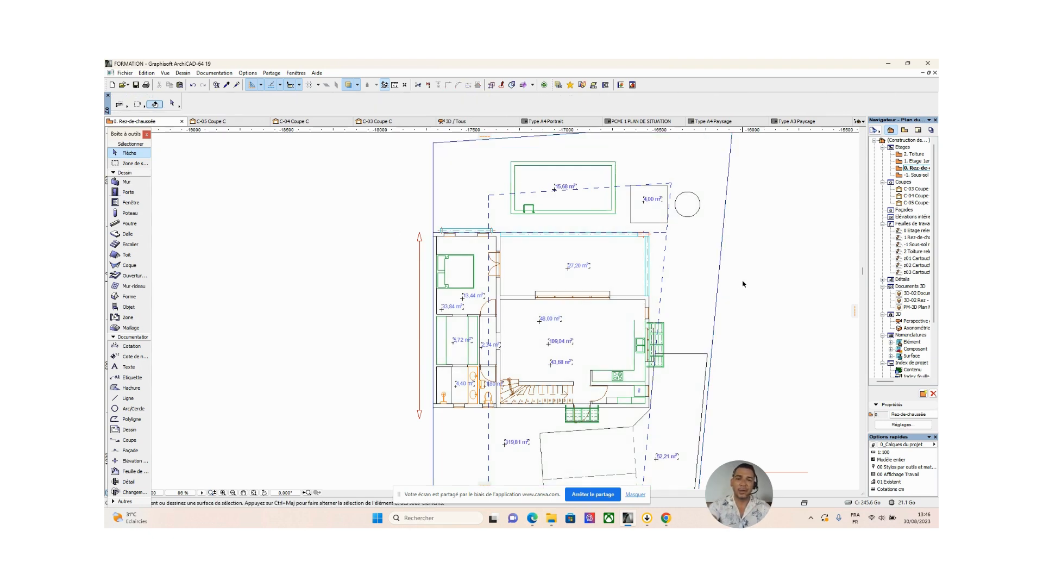
# Inspect the pool basin and the terrain cutout in 3D, from a distance and close up
pyautogui.press('F3')
pyautogui.keyDown('shift'); pyautogui.moveTo(742, 282); pyautogui.dragTo(581, 328, button='middle'); pyautogui.keyUp('shift')
pyautogui.scroll(5, 603, 373)
pyautogui.scroll(-5, 579, 289)
pyautogui.scroll(-5, 657, 330)
pyautogui.scroll(5, 581, 328)
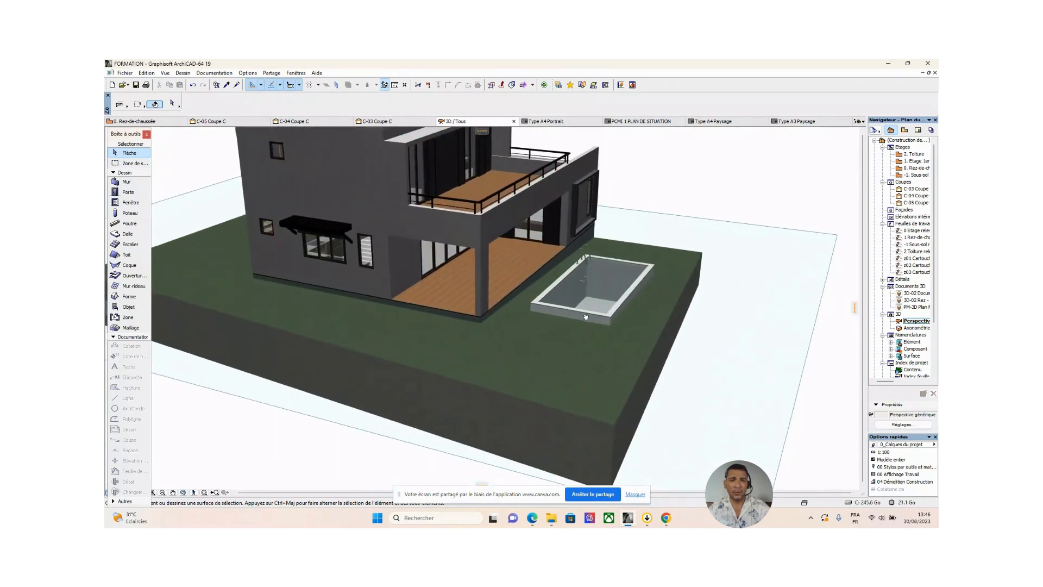
pyautogui.hotkey('ctrl', 'a')
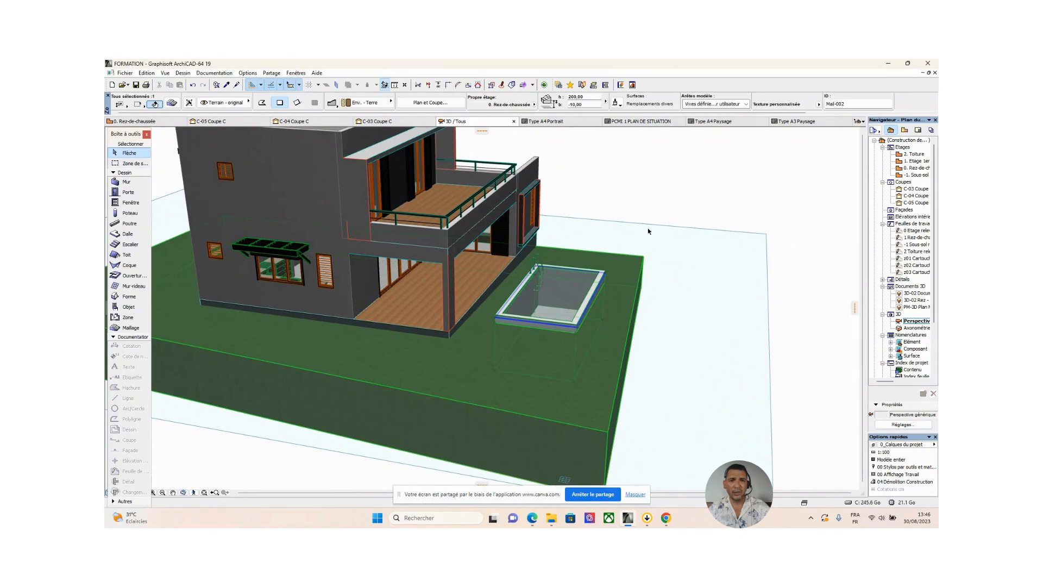
pyautogui.press('Escape')
# Review the pool object's elevation, size, accessory and surface settings, then view the pool from the rear of the house
pyautogui.click(570, 298)
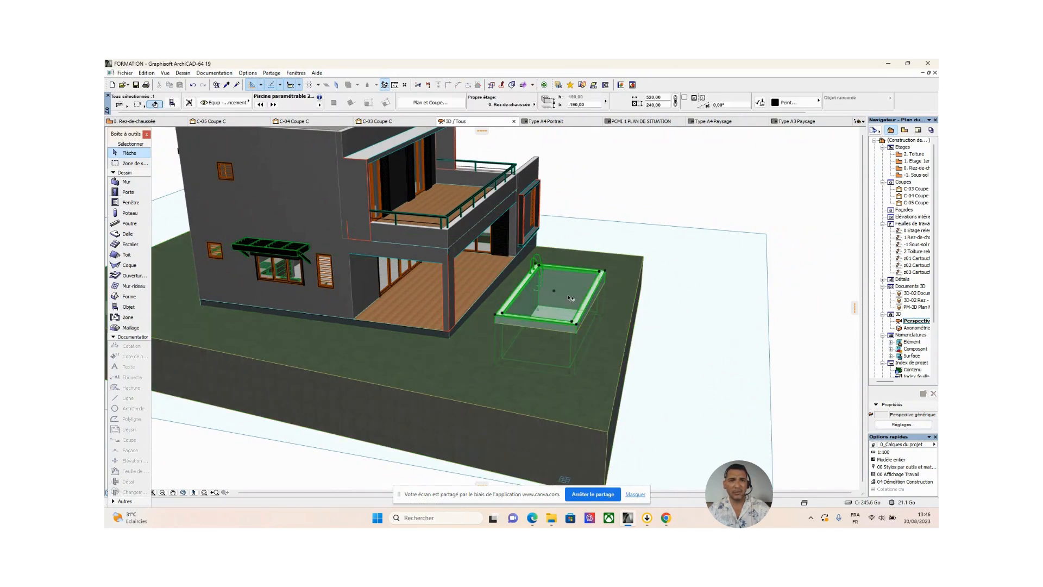
pyautogui.click(171, 103)
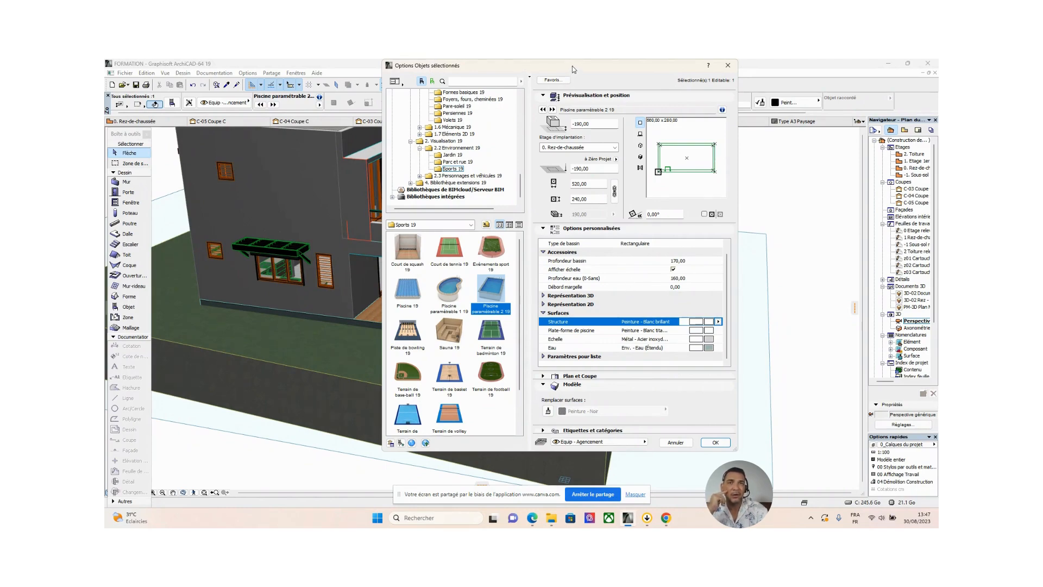
pyautogui.moveTo(572, 66); pyautogui.dragTo(734, 122)
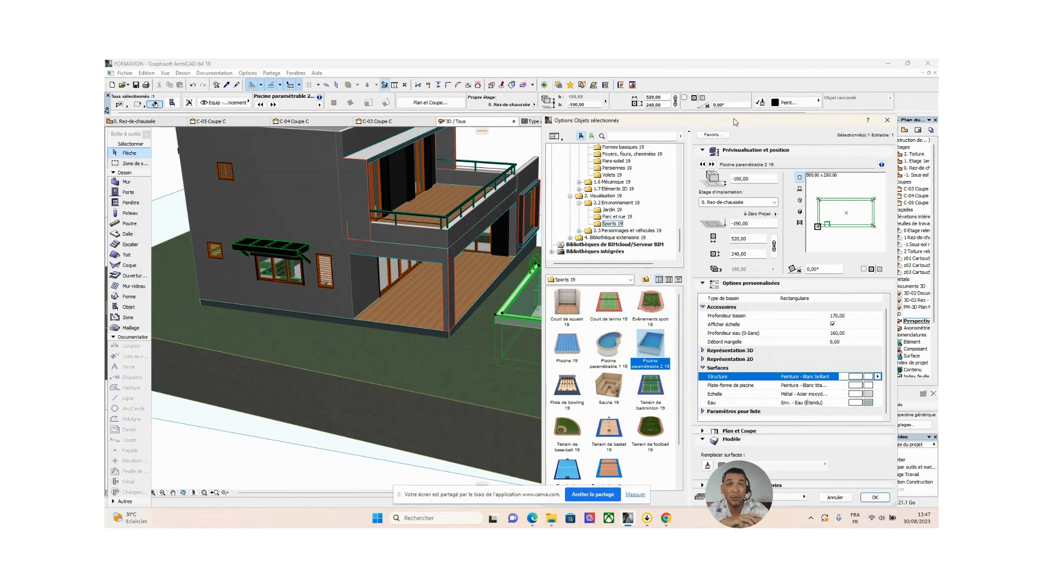
pyautogui.moveTo(737, 124); pyautogui.dragTo(584, 95)
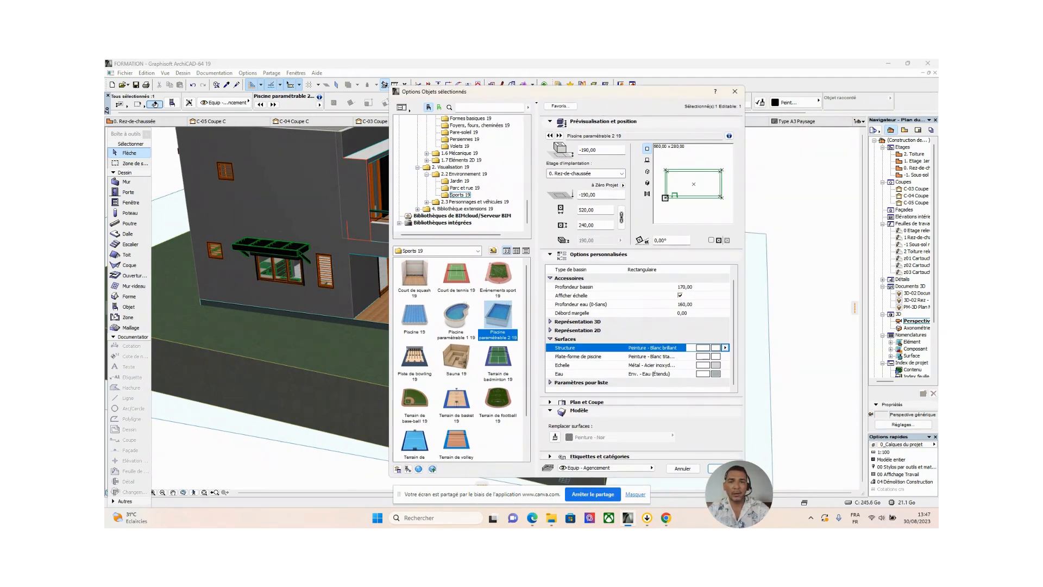
pyautogui.click(716, 468)
pyautogui.scroll(-5, 550, 372)
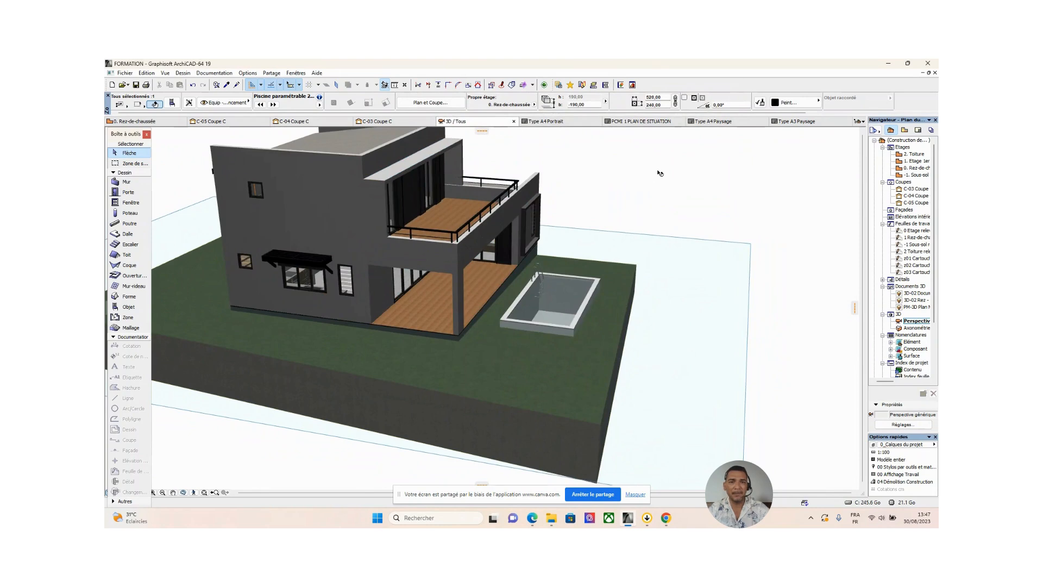
pyautogui.click(624, 244)
pyautogui.keyDown('shift'); pyautogui.moveTo(624, 244); pyautogui.dragTo(412, 307, button='middle'); pyautogui.keyUp('shift')
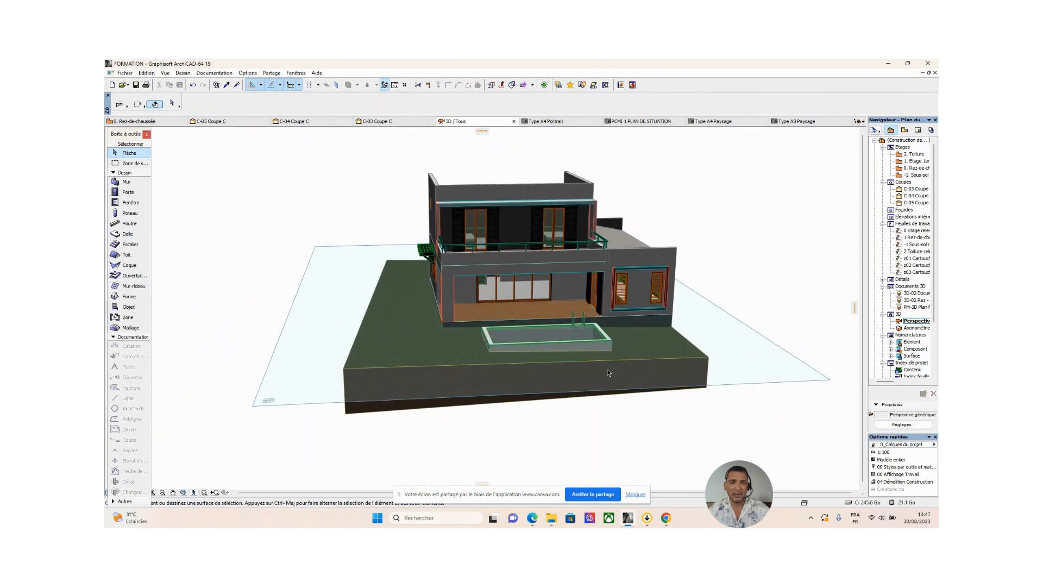
# Mirror the pool on the ground-floor plan about the vertical line through its corner nearest the circle
pyautogui.press('F2')
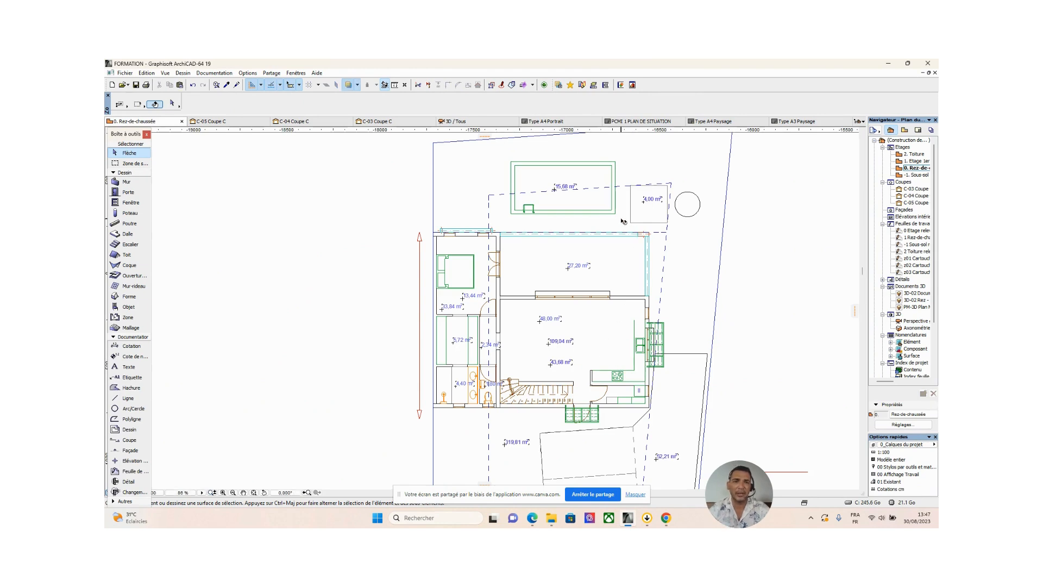
pyautogui.click(616, 214)
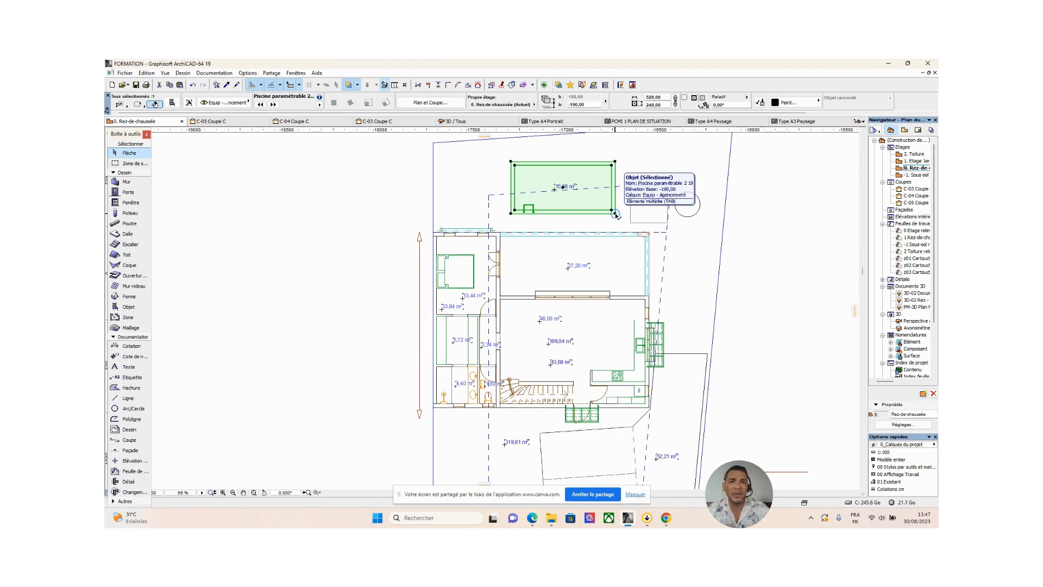
pyautogui.click(616, 214)
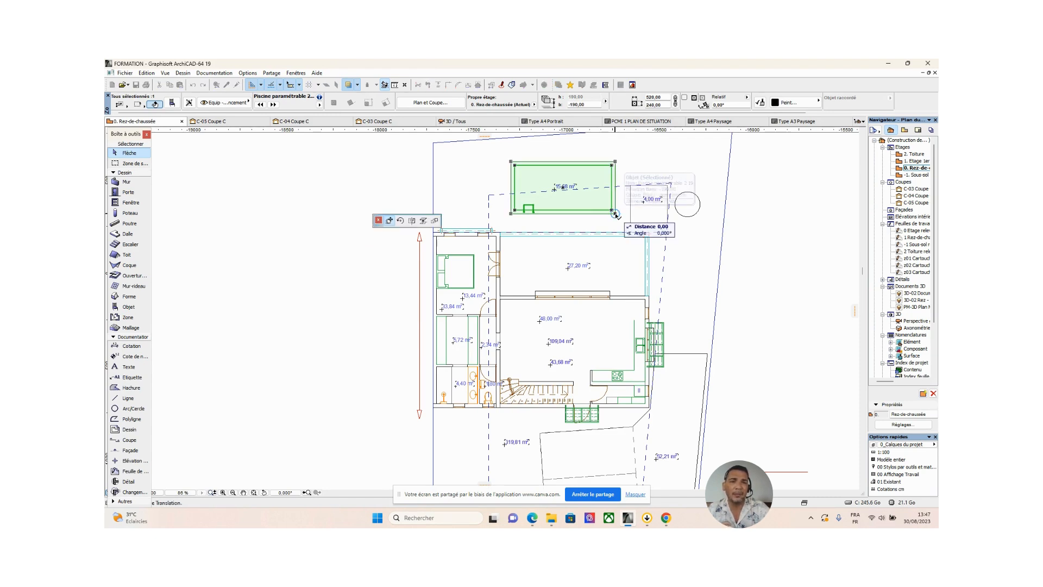
pyautogui.click(413, 221)
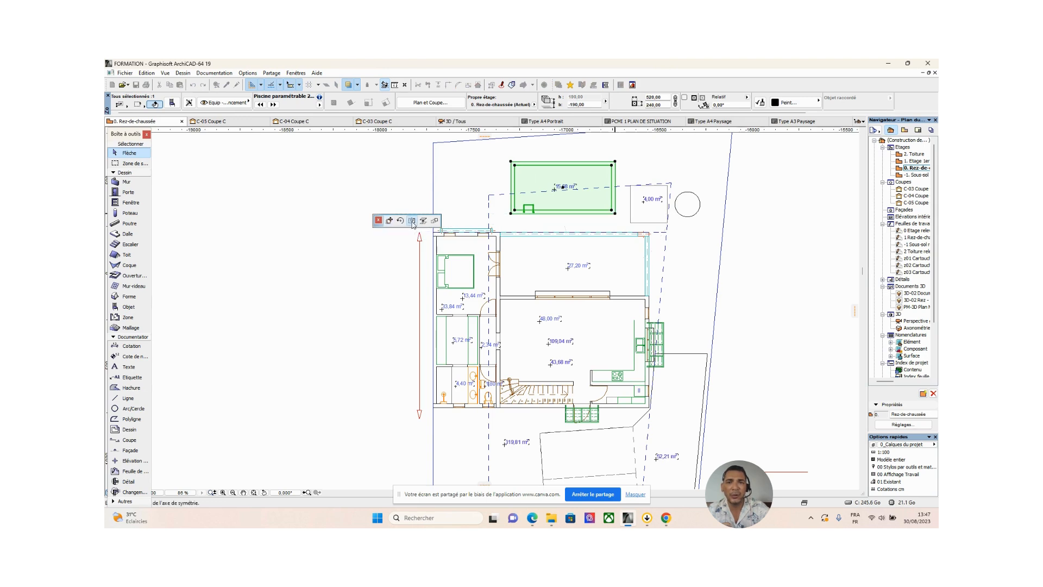
pyautogui.click(615, 213)
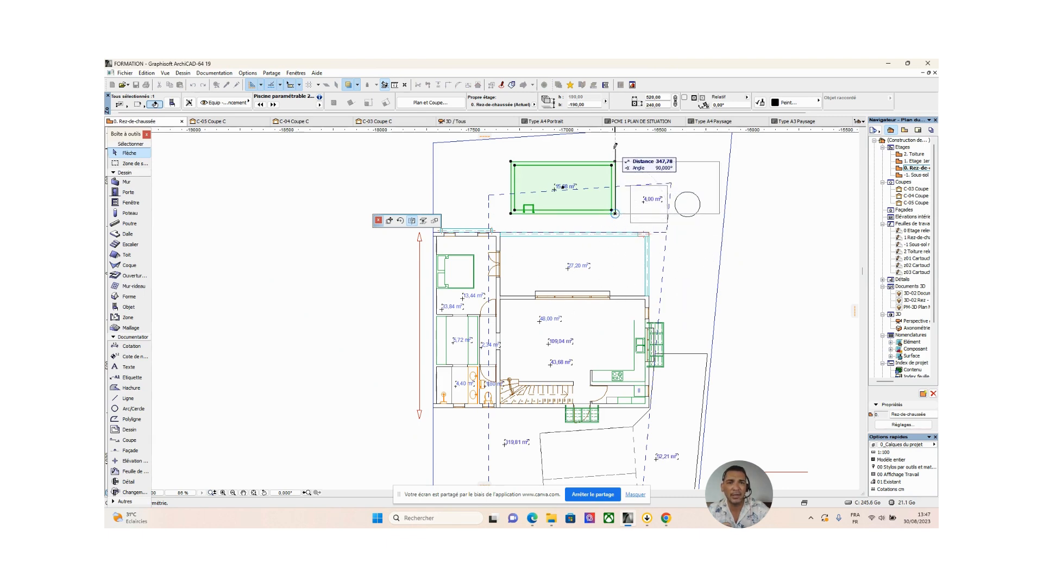
pyautogui.click(719, 213)
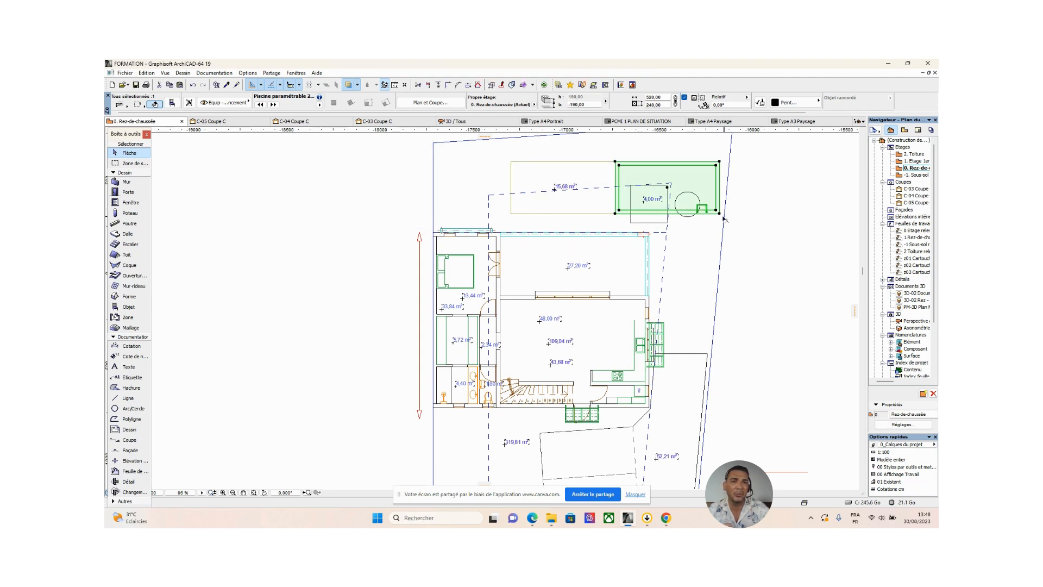
# Move the mirrored pool back onto its original footprint in the terrain cutout and clear the selection
pyautogui.click(615, 214)
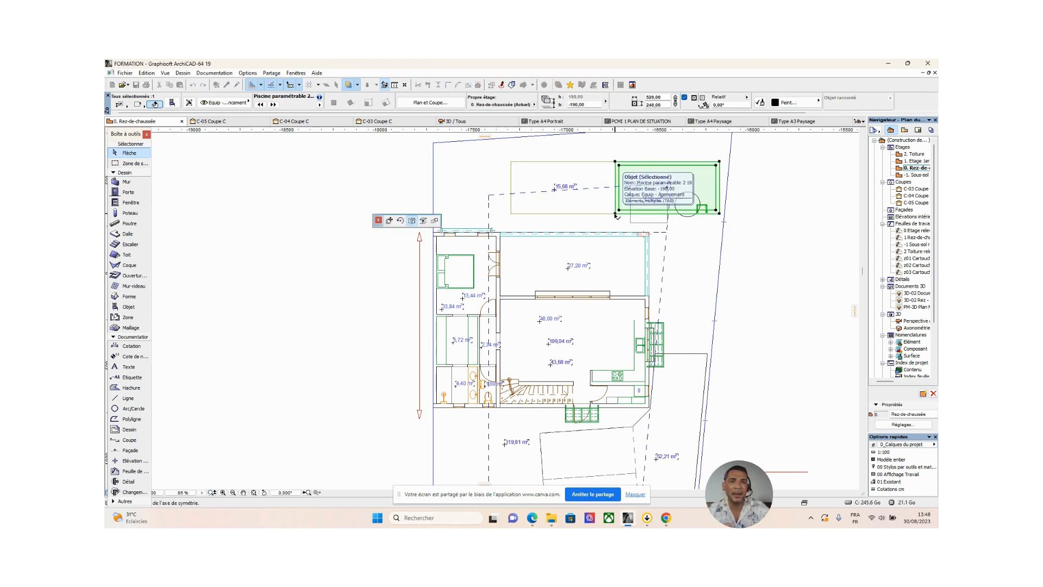
pyautogui.click(389, 221)
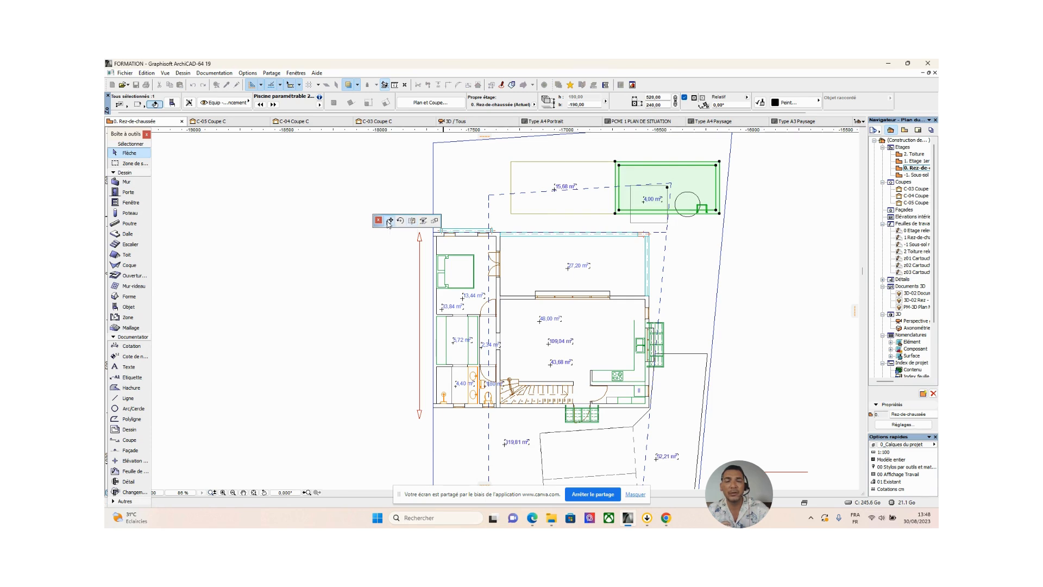
pyautogui.click(512, 213)
pyautogui.click(345, 230)
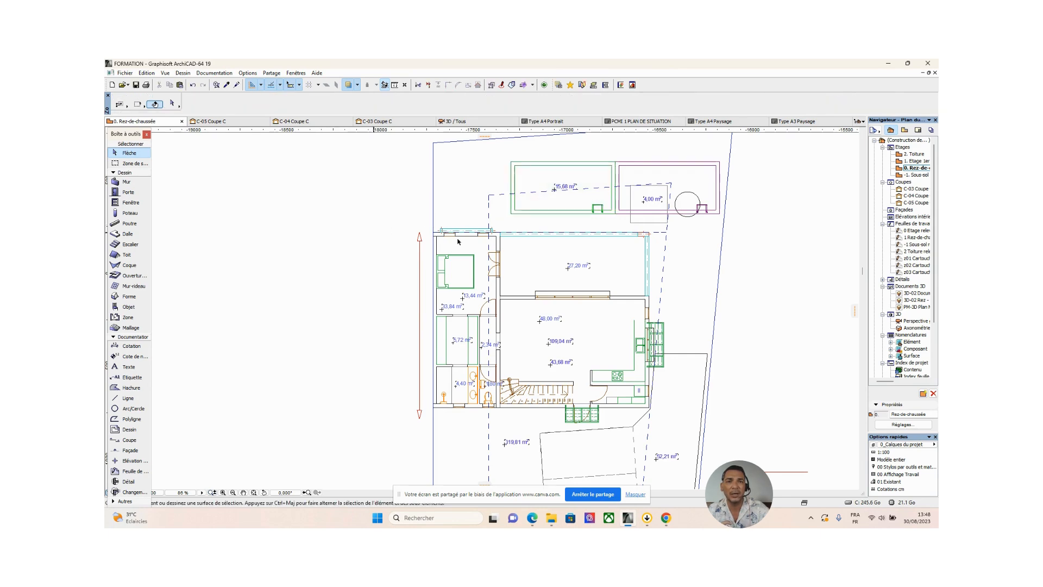
# Check the mirrored pool and its ladder's position in 3D, from afar and close up
pyautogui.scroll(-2, 766, 256)
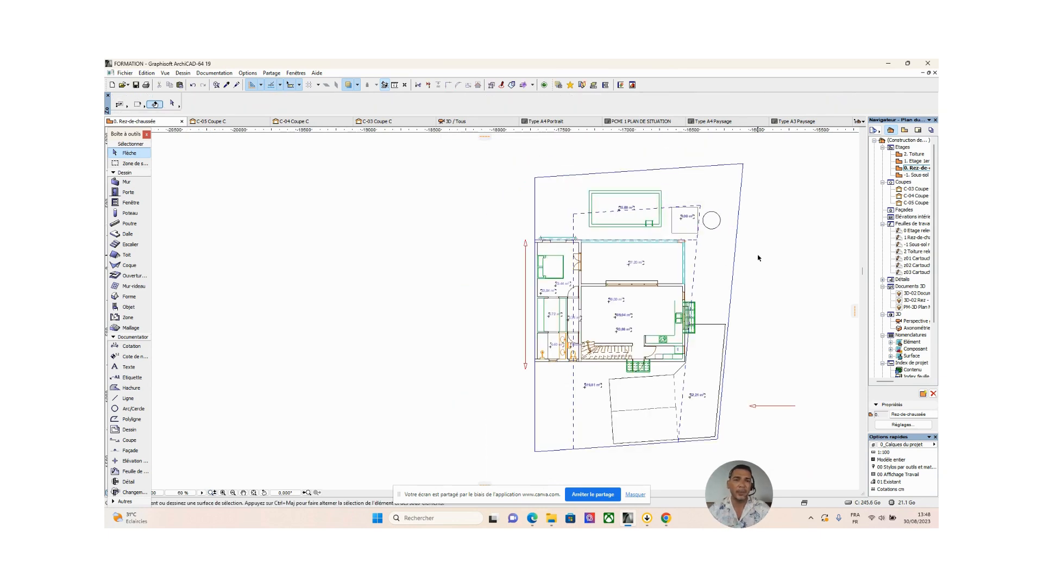
pyautogui.press('F3')
pyautogui.scroll(4, 527, 331)
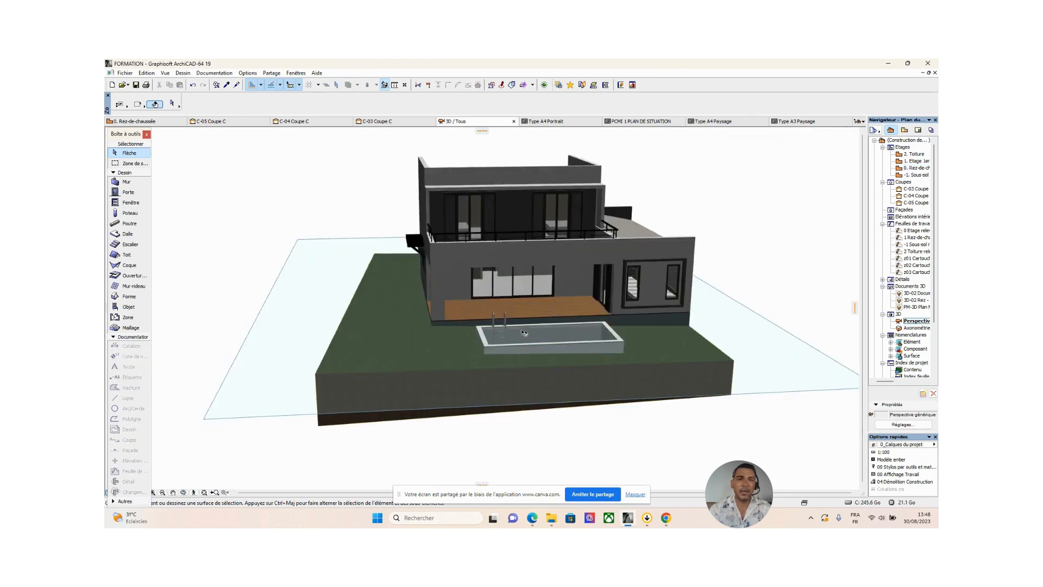
pyautogui.keyDown('shift'); pyautogui.moveTo(526, 329); pyautogui.dragTo(637, 314, button='middle'); pyautogui.keyUp('shift')
pyautogui.scroll(5, 327, 348)
pyautogui.scroll(-5, 326, 348)
# Try hiding the pool's ladder through the object's accessory options, view the pool without it, and undo the change
pyautogui.click(629, 314)
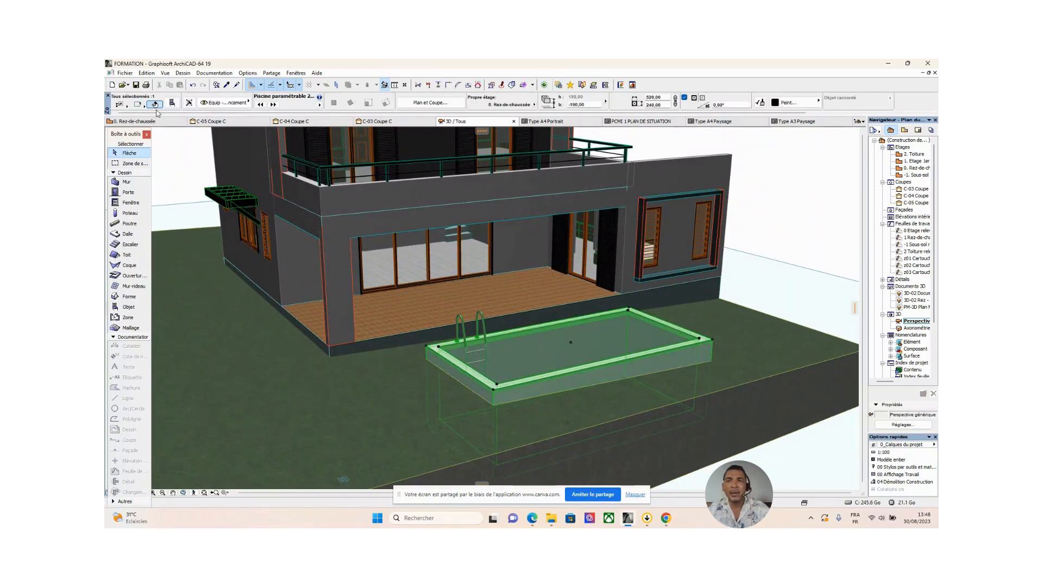
pyautogui.click(172, 103)
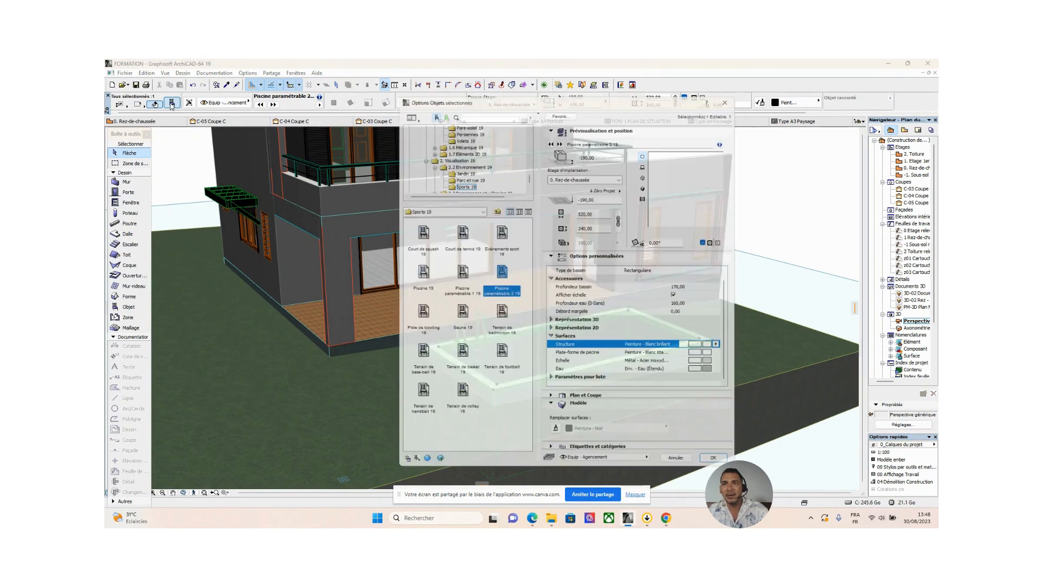
pyautogui.click(581, 296)
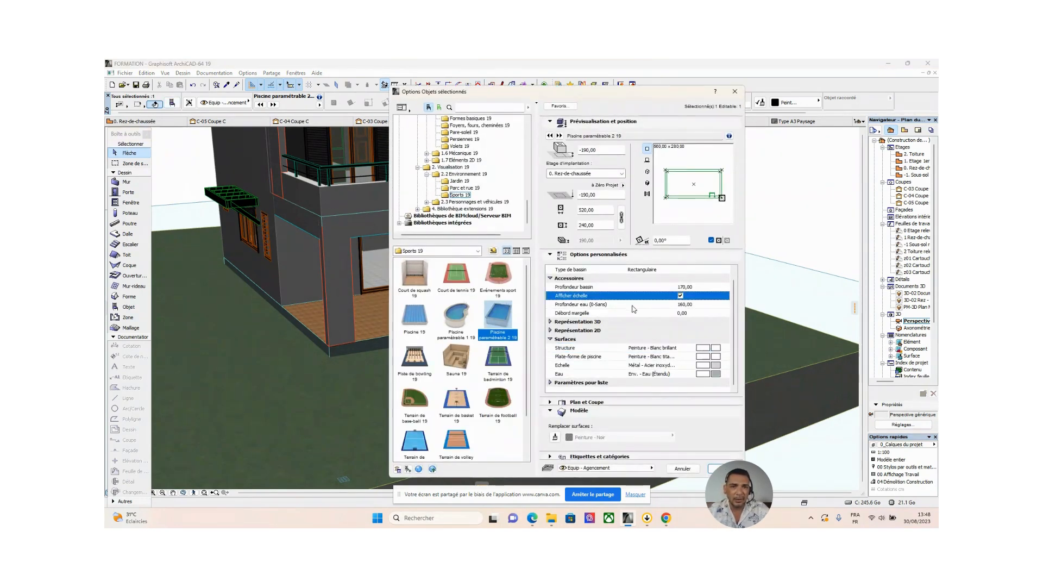
pyautogui.click(680, 296)
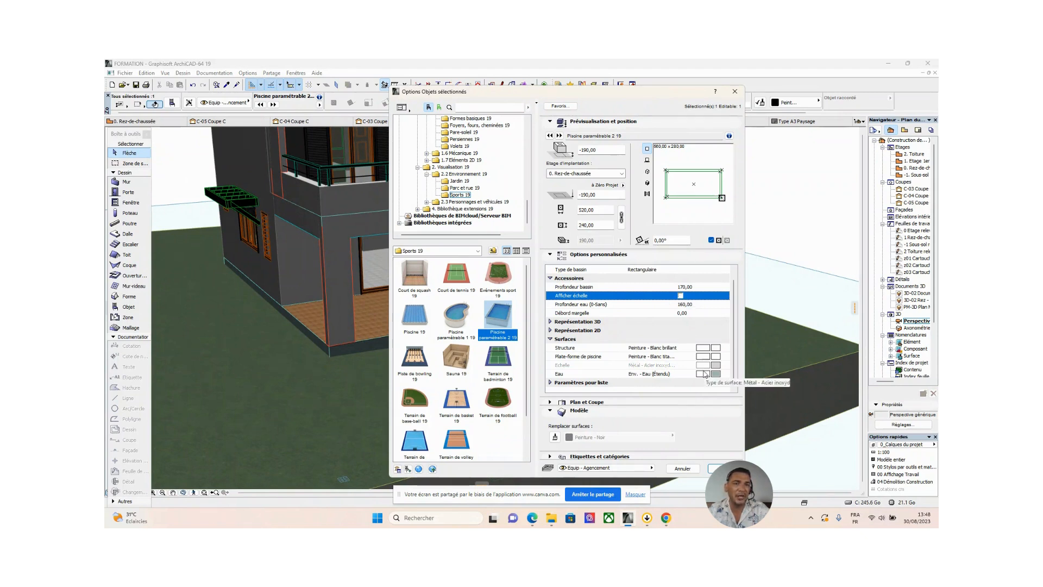
pyautogui.press('Return')
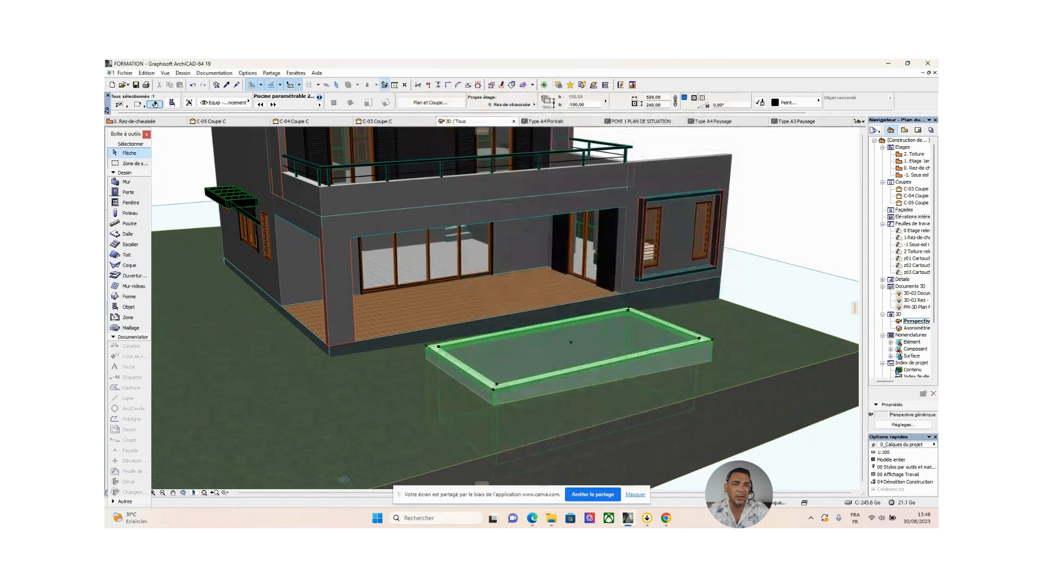
pyautogui.scroll(-3, 519, 348)
pyautogui.keyDown('shift'); pyautogui.moveTo(514, 353); pyautogui.dragTo(544, 356, button='middle'); pyautogui.keyUp('shift')
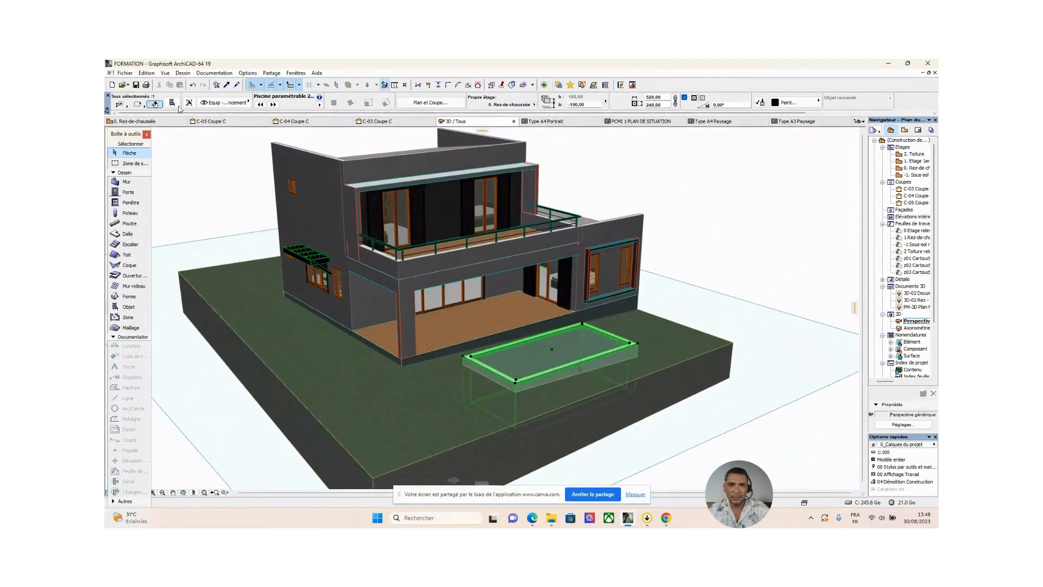
pyautogui.click(193, 86)
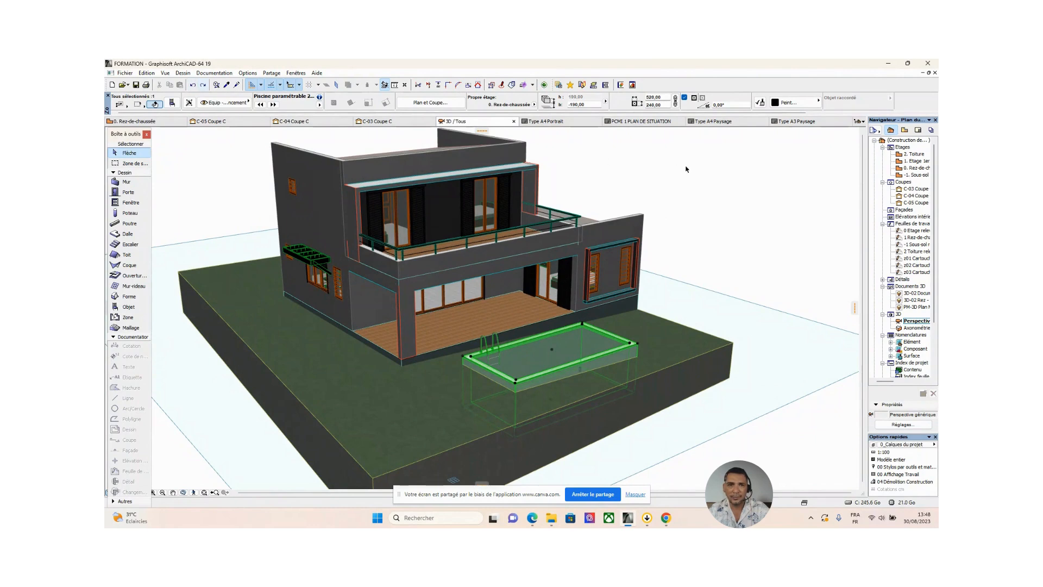
# View the finished pool with its ladder from several angles around the rear of the house in 3D
pyautogui.keyDown('shift'); pyautogui.moveTo(585, 376); pyautogui.dragTo(357, 360, button='middle'); pyautogui.keyUp('shift')
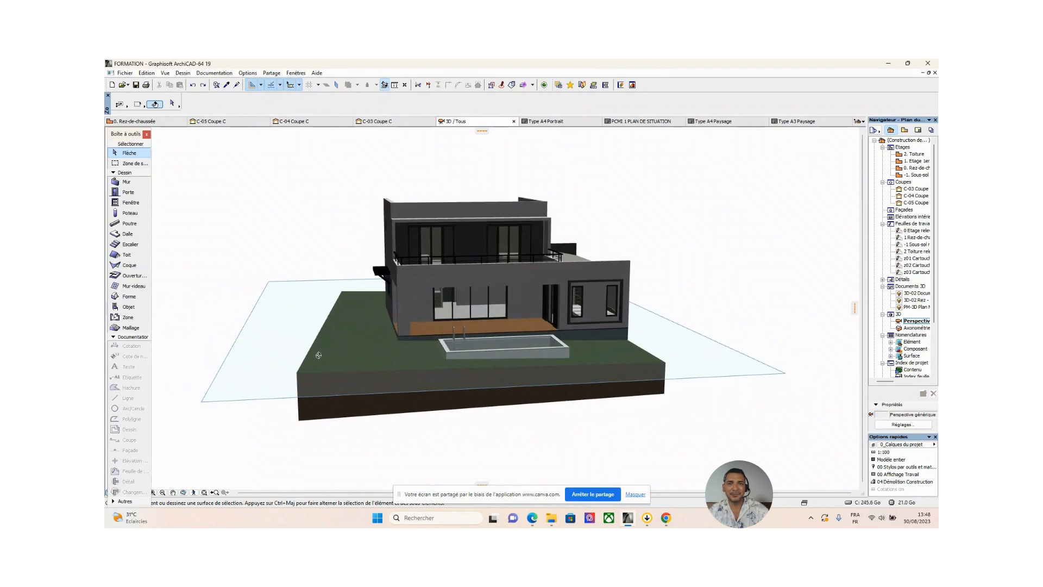
pyautogui.scroll(4, 504, 306)
pyautogui.keyDown('shift'); pyautogui.moveTo(504, 305); pyautogui.dragTo(672, 219, button='middle'); pyautogui.keyUp('shift')
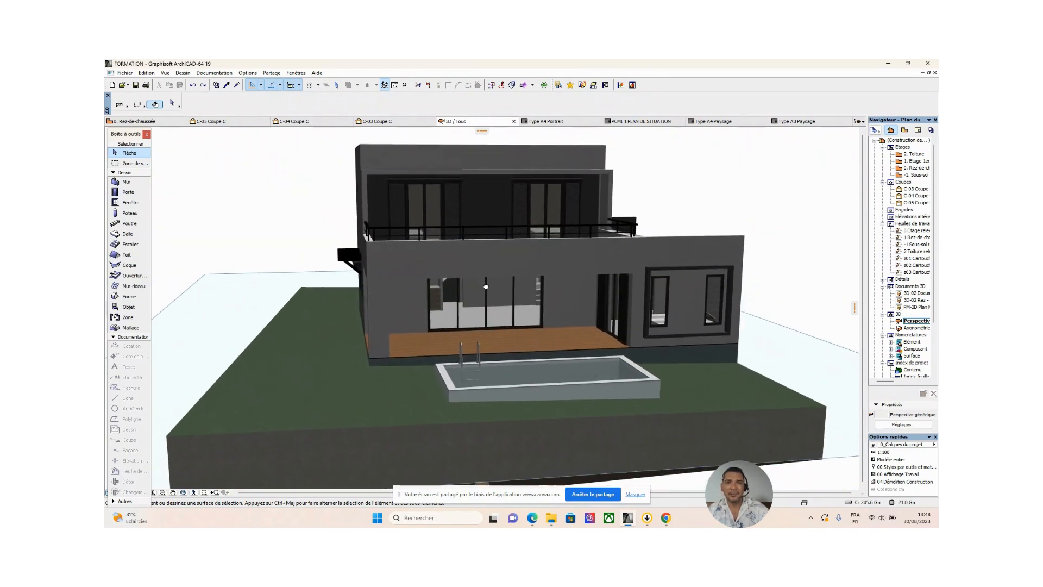